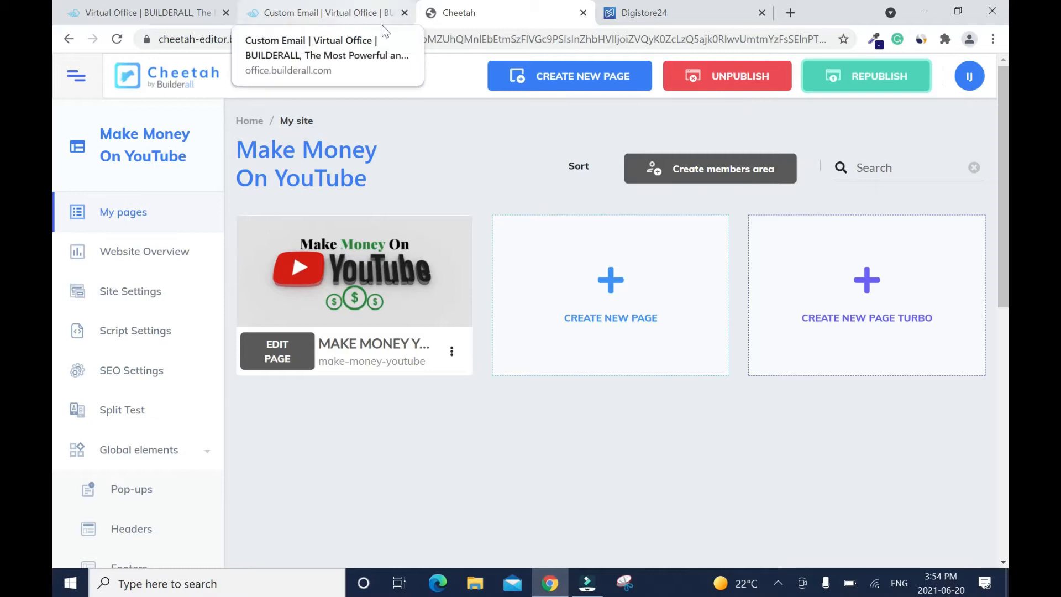
# Open Mailingboss Autoresponder from the Builderall office and name the new subscriber list Make Money On YouTube.
pyautogui.click(405, 12)
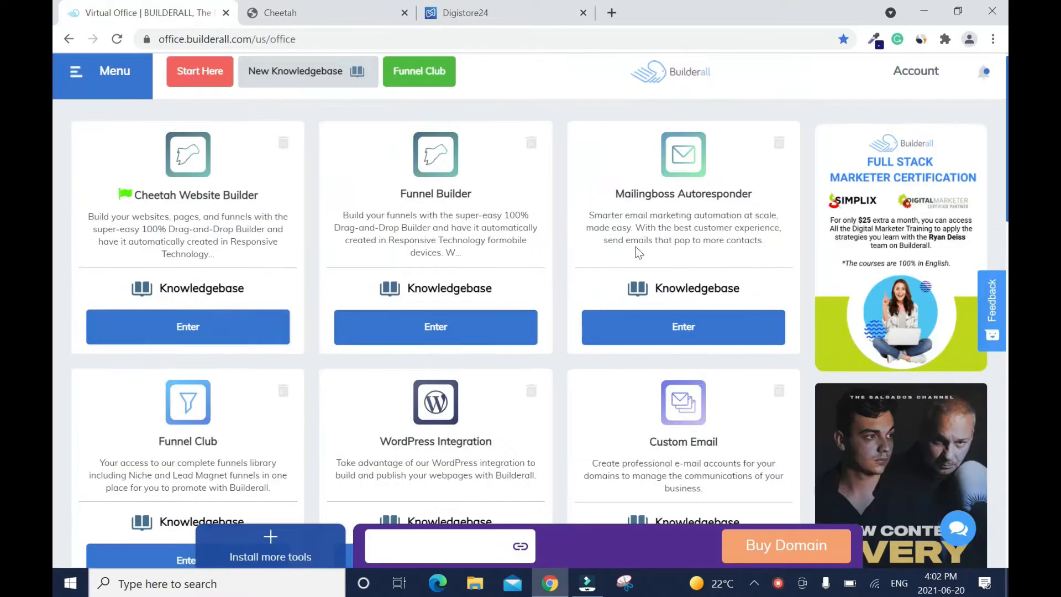
pyautogui.click(683, 326)
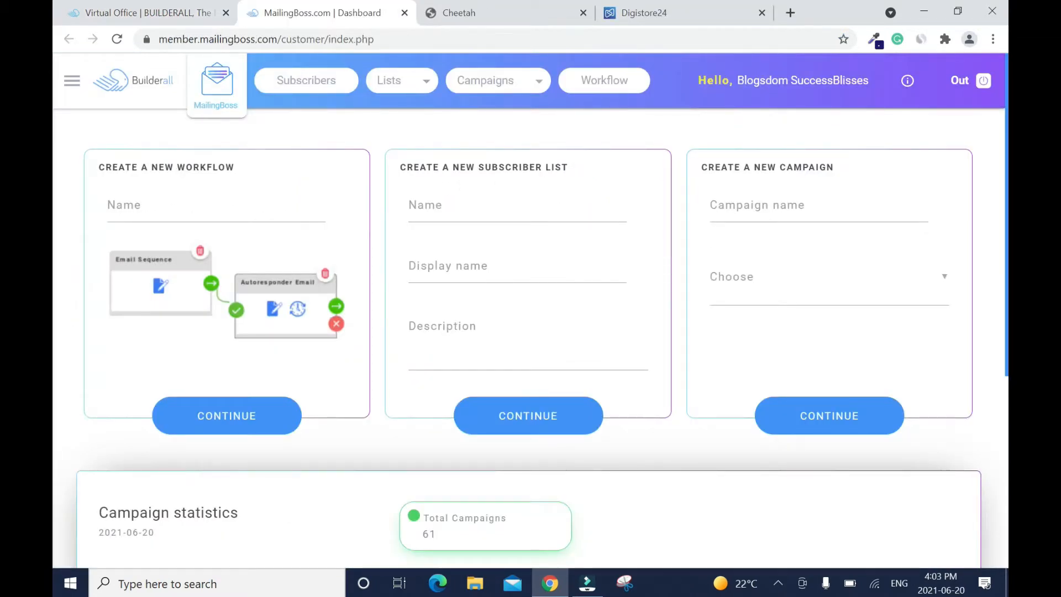
pyautogui.click(492, 205)
pyautogui.write('Ma')
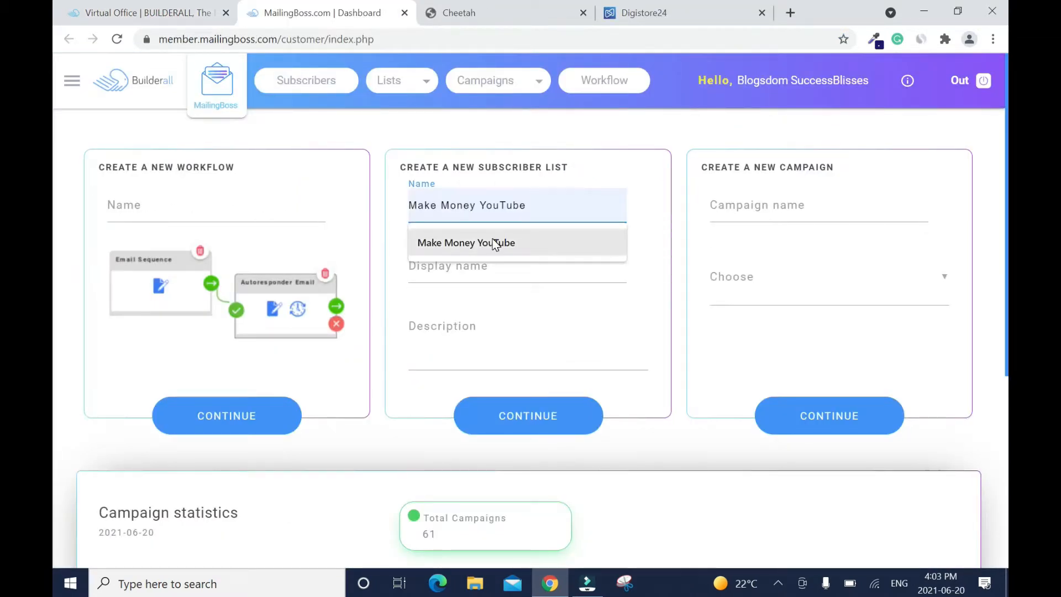
pyautogui.click(494, 242)
pyautogui.click(487, 205)
pyautogui.write('On YouTube')
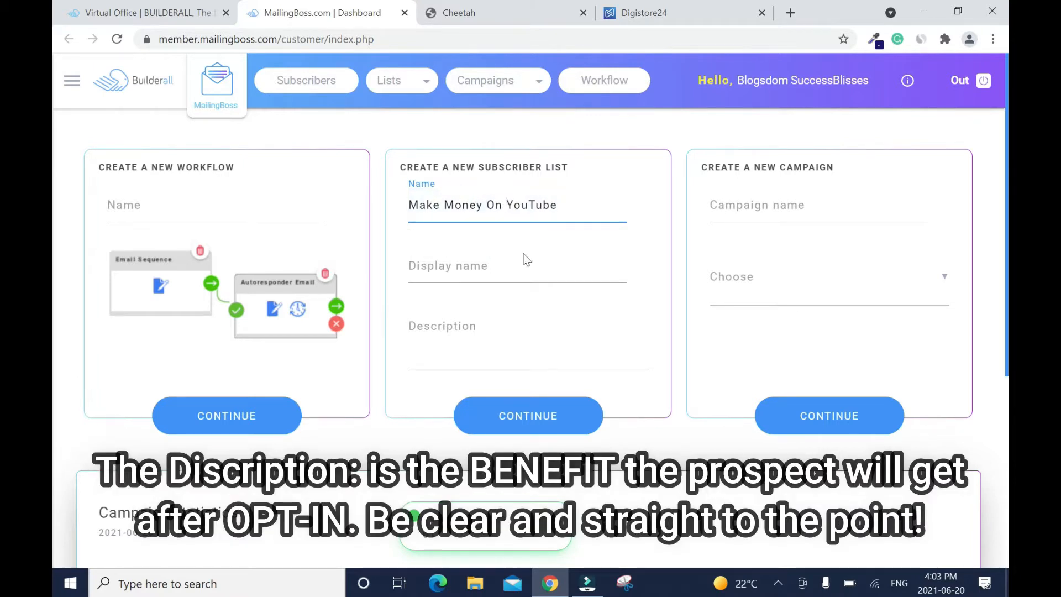
# Copy the new list's name into its display name.
pyautogui.hotkey('ctrl', 'a')
pyautogui.hotkey('ctrl', 'c')
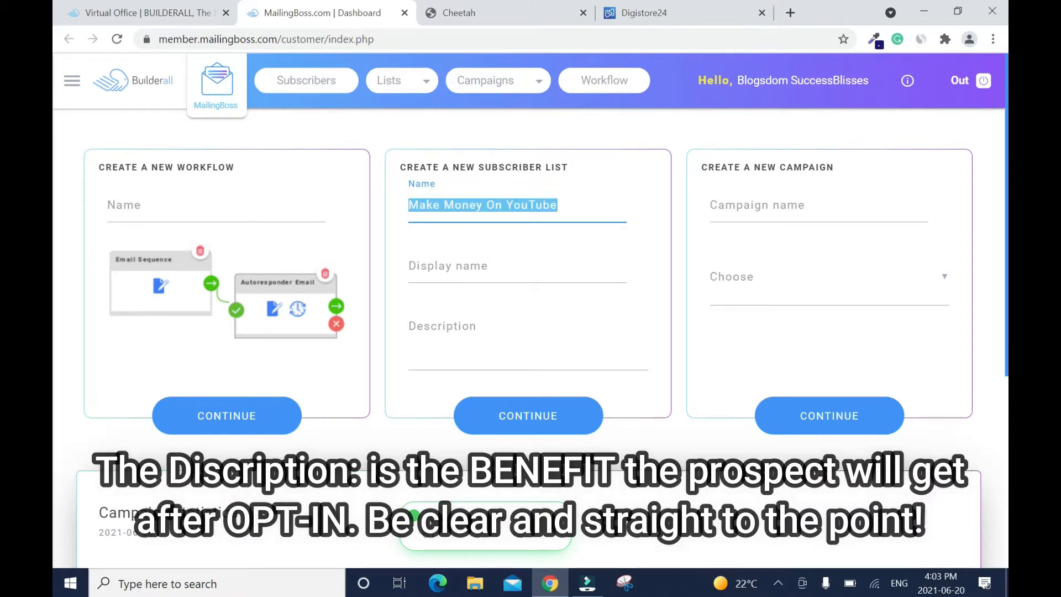
pyautogui.click(481, 266)
pyautogui.hotkey('ctrl', 'v')
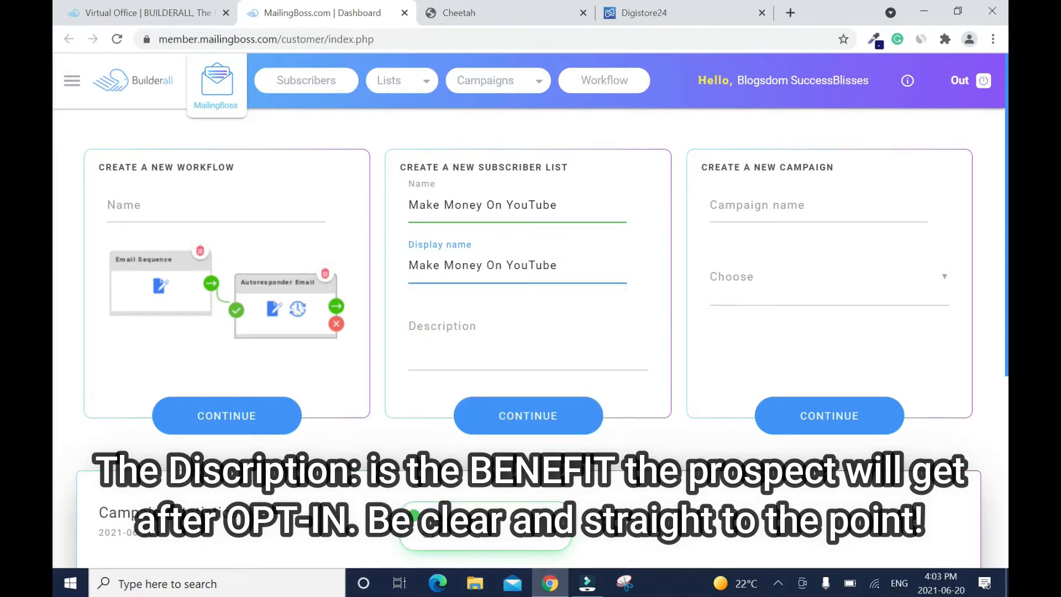
# Describe the list as "Learn how to run profitable YouTube channels and make money as a beginner without experience." and continue to its general data.
pyautogui.click(481, 326)
pyautogui.write('L')
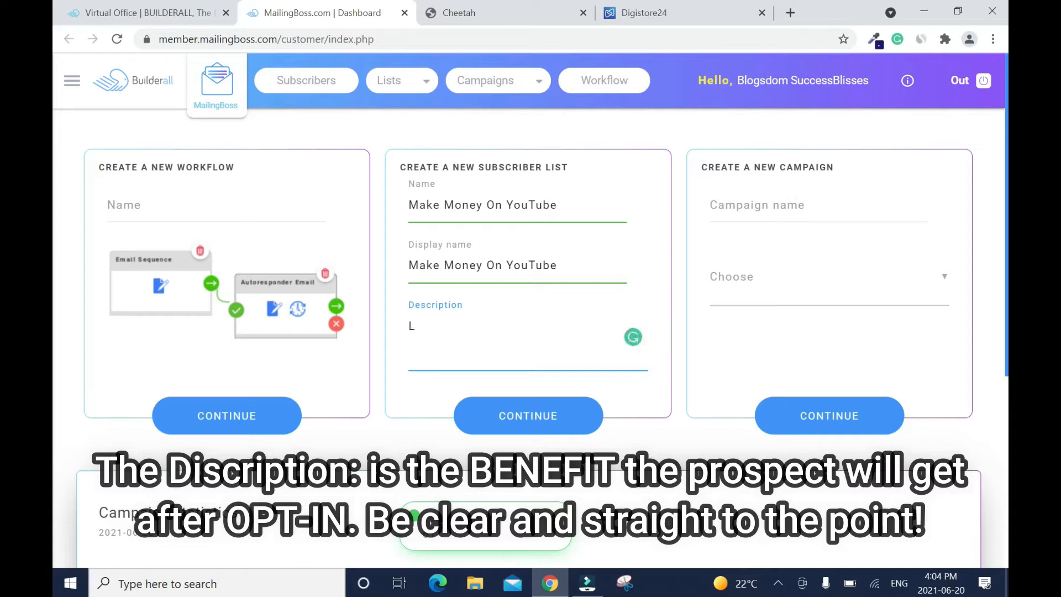
pyautogui.write('earn how to run profitabl')
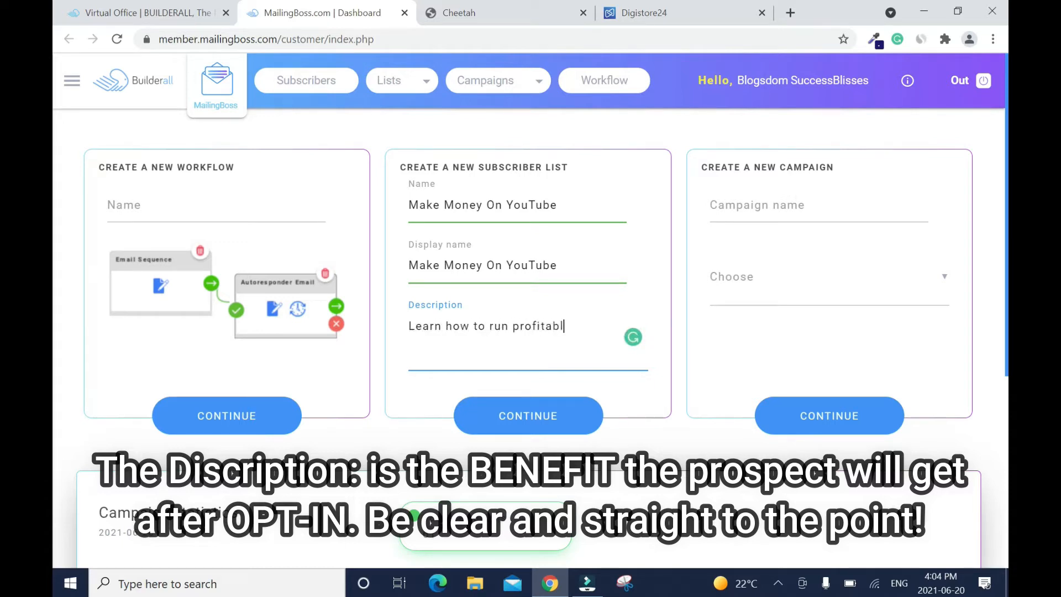
pyautogui.write('e YouTube channels')
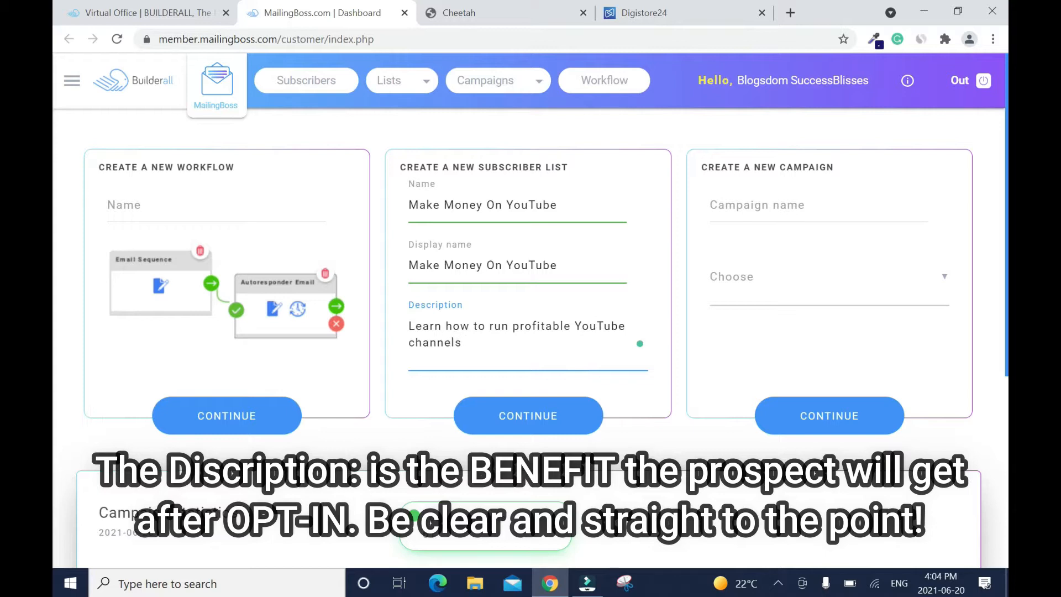
pyautogui.write(' and make money as a')
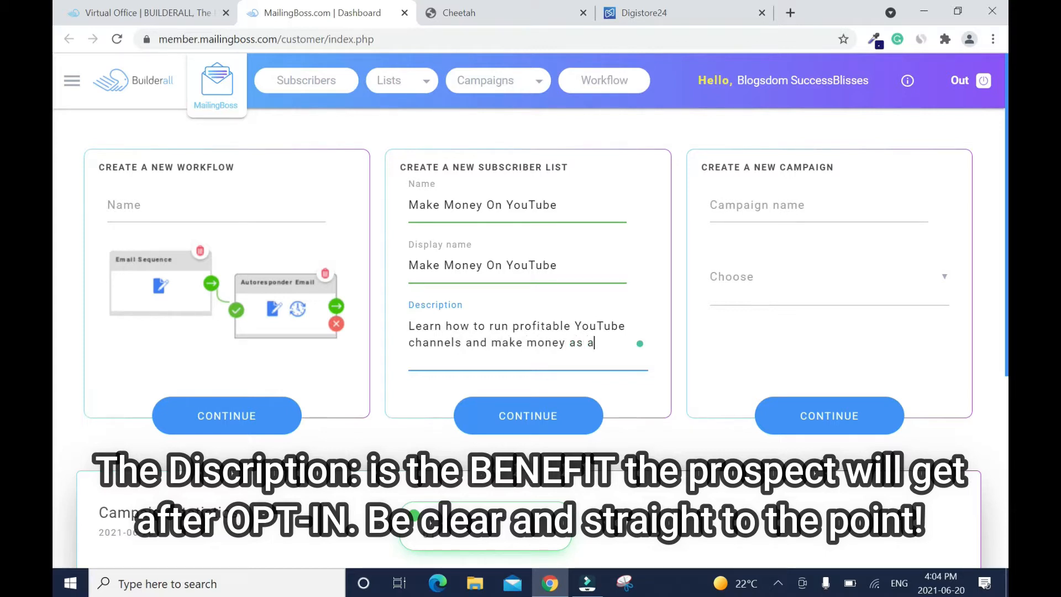
pyautogui.write(' beginners without ex')
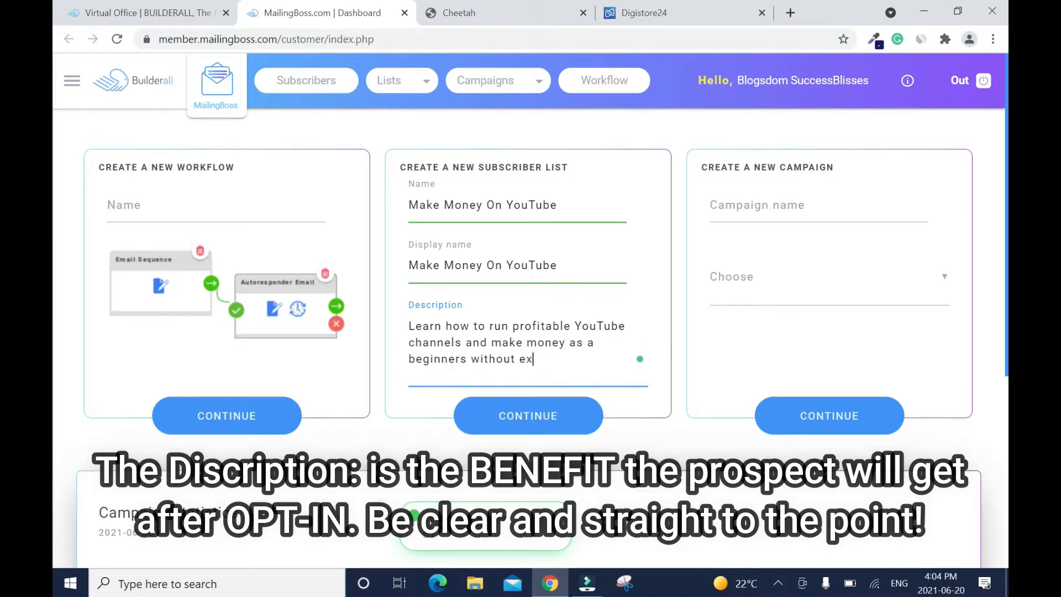
pyautogui.write('perience.')
pyautogui.moveTo(434, 359)
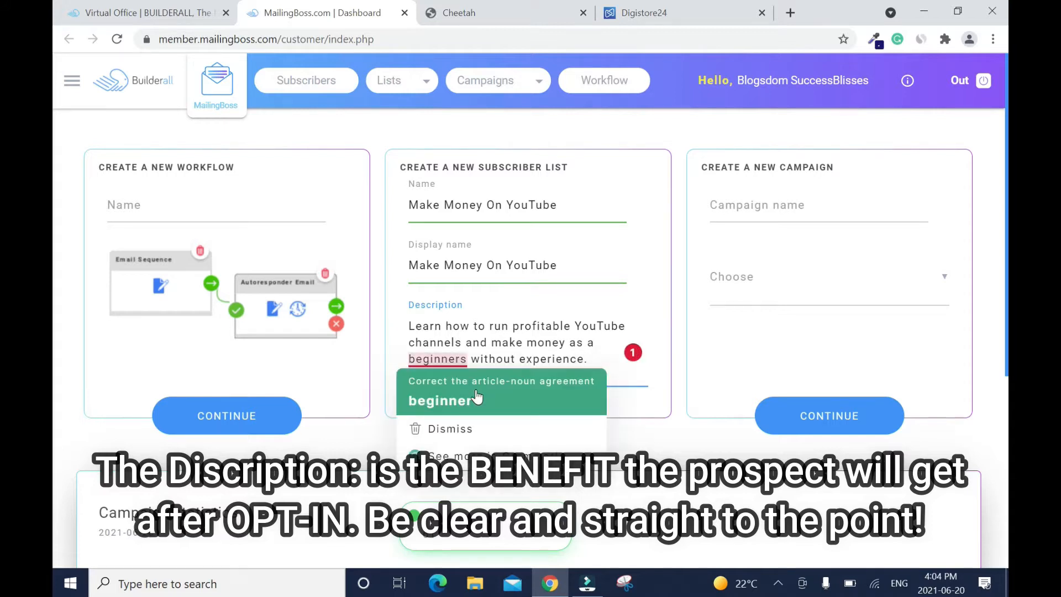
pyautogui.click(480, 398)
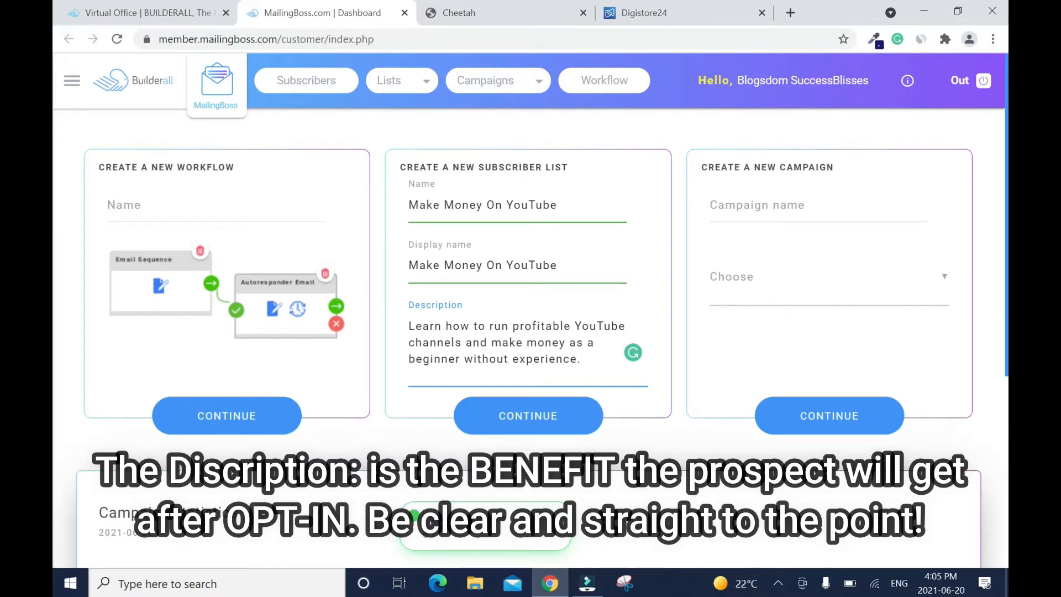
pyautogui.click(558, 423)
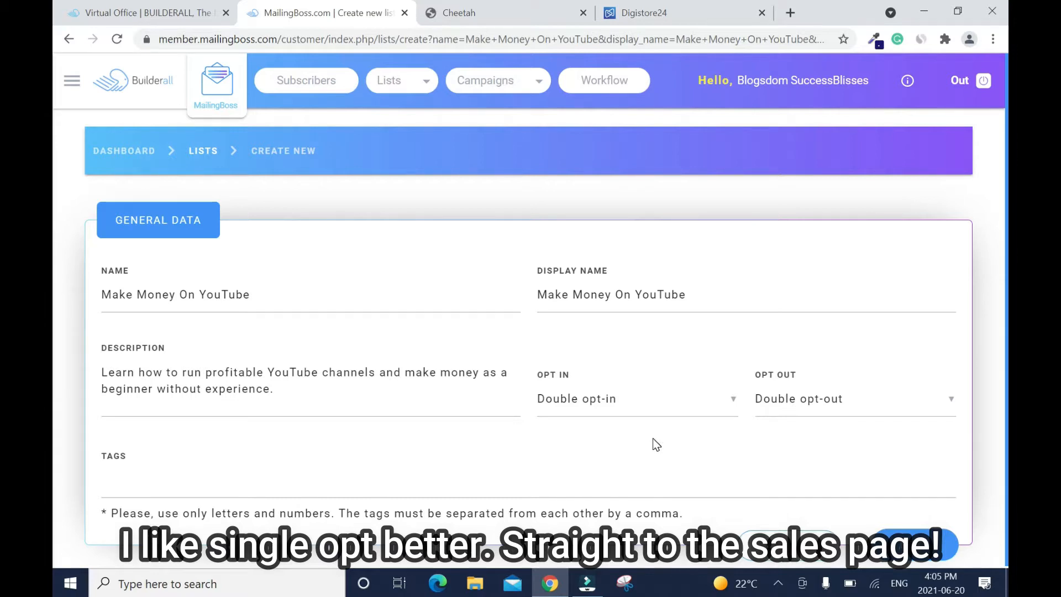
# Set the list to Single opt-in and Single opt-out, and proceed to the single opt-in request.
pyautogui.click(655, 397)
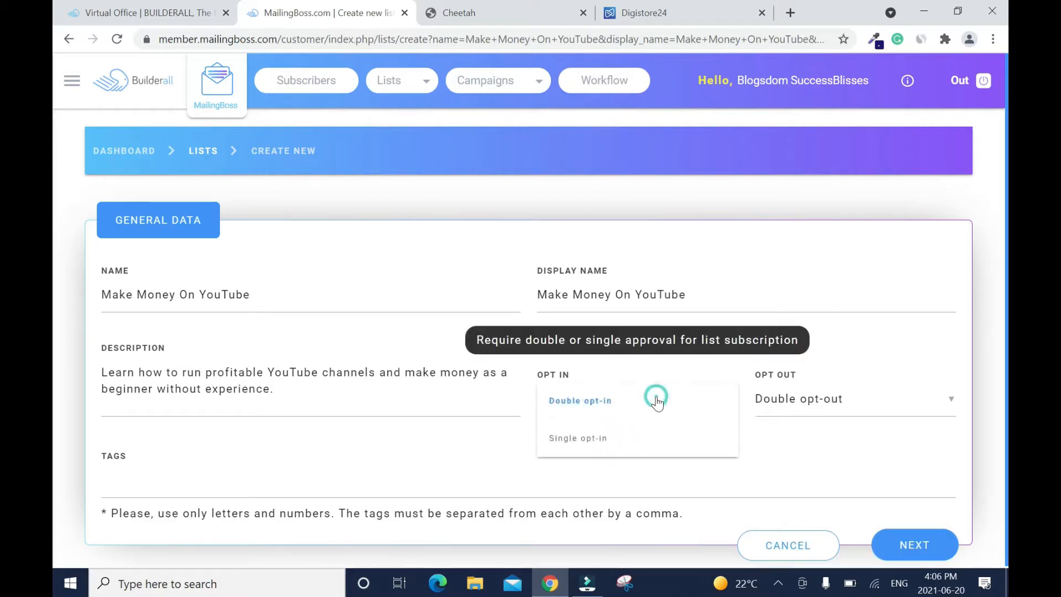
pyautogui.click(599, 439)
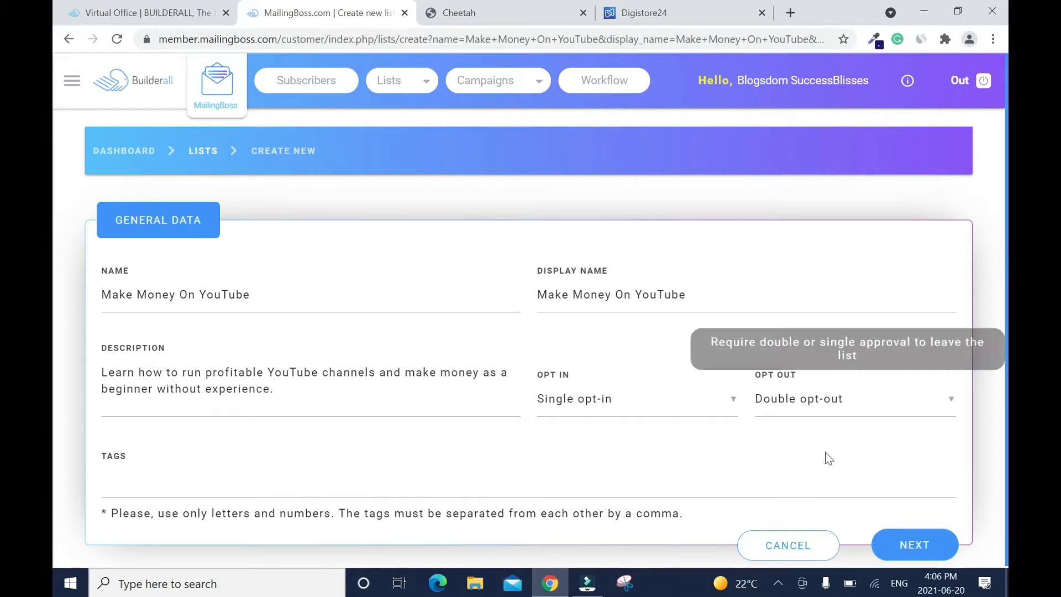
pyautogui.click(942, 401)
pyautogui.click(820, 439)
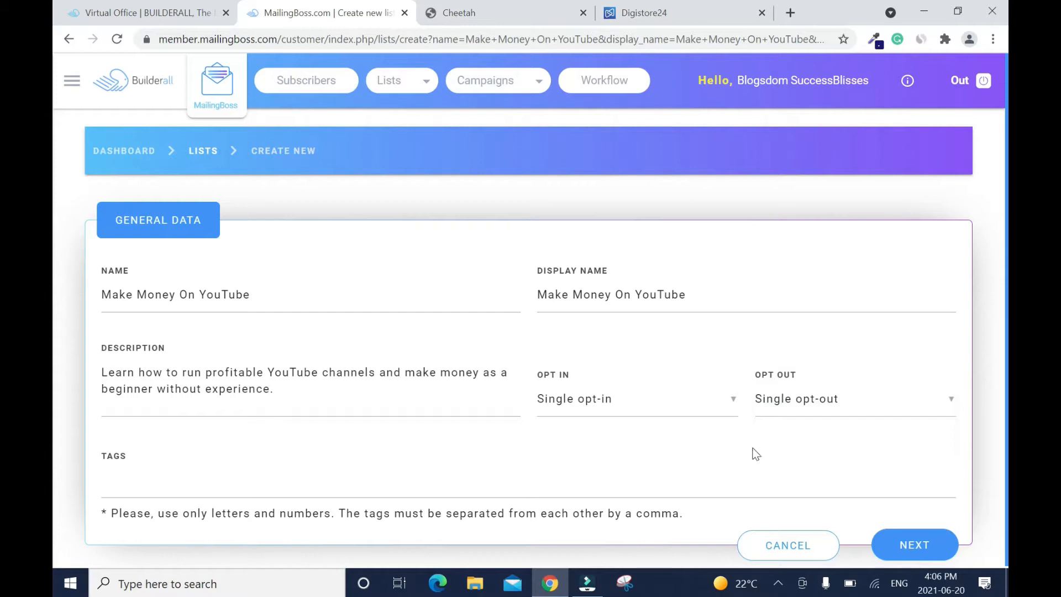
pyautogui.click(909, 548)
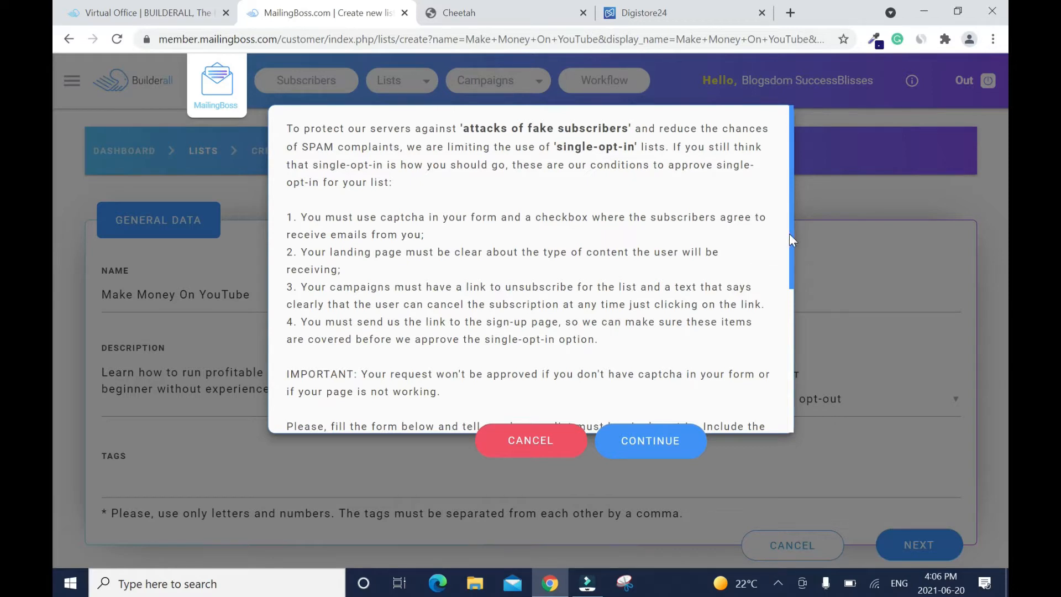
# Open the live make-money-youtube page from the Cheetah site manager and copy its URL.
pyautogui.scroll(-5, 791, 240)
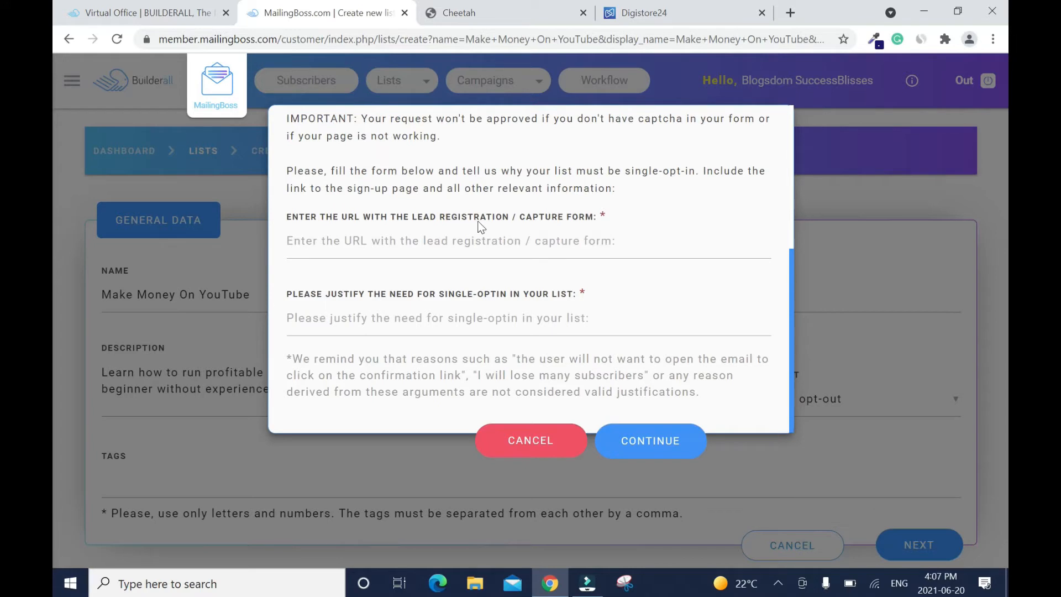
pyautogui.click(479, 19)
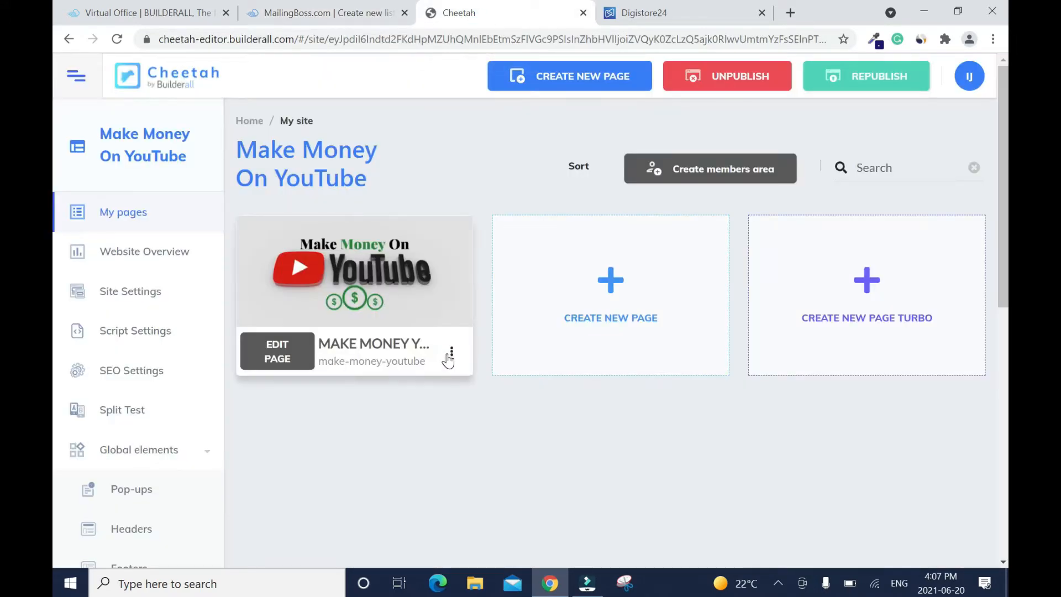
pyautogui.click(452, 351)
pyautogui.click(403, 432)
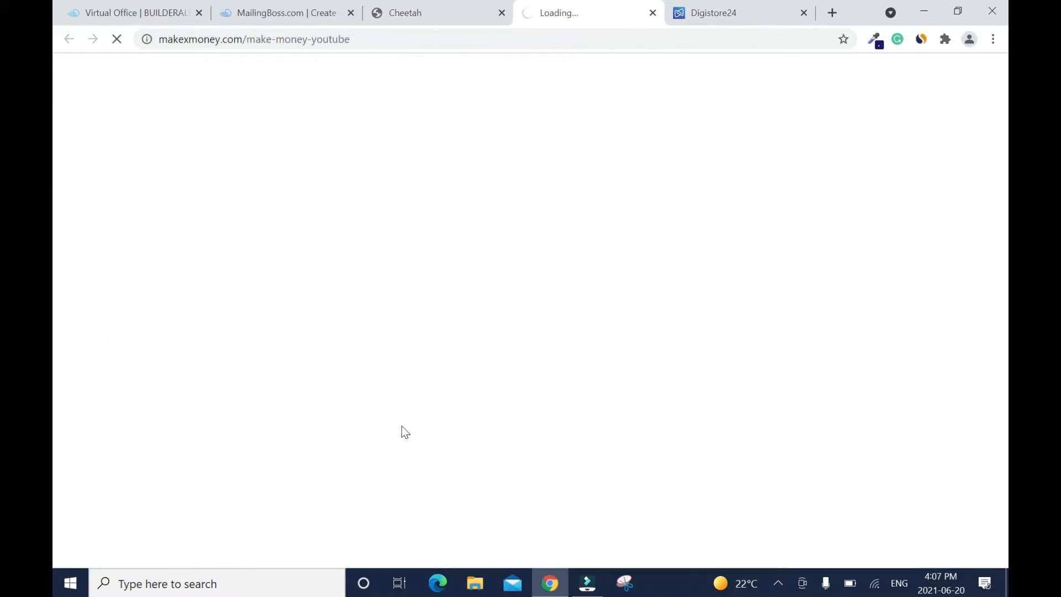
pyautogui.moveTo(407, 39); pyautogui.dragTo(158, 38)
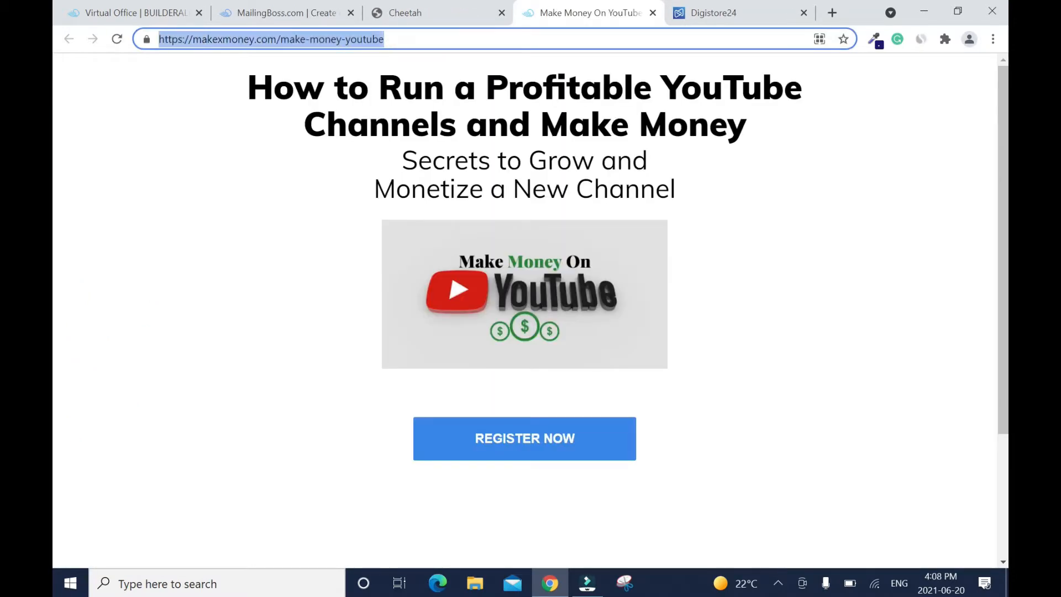
pyautogui.rightClick(227, 34)
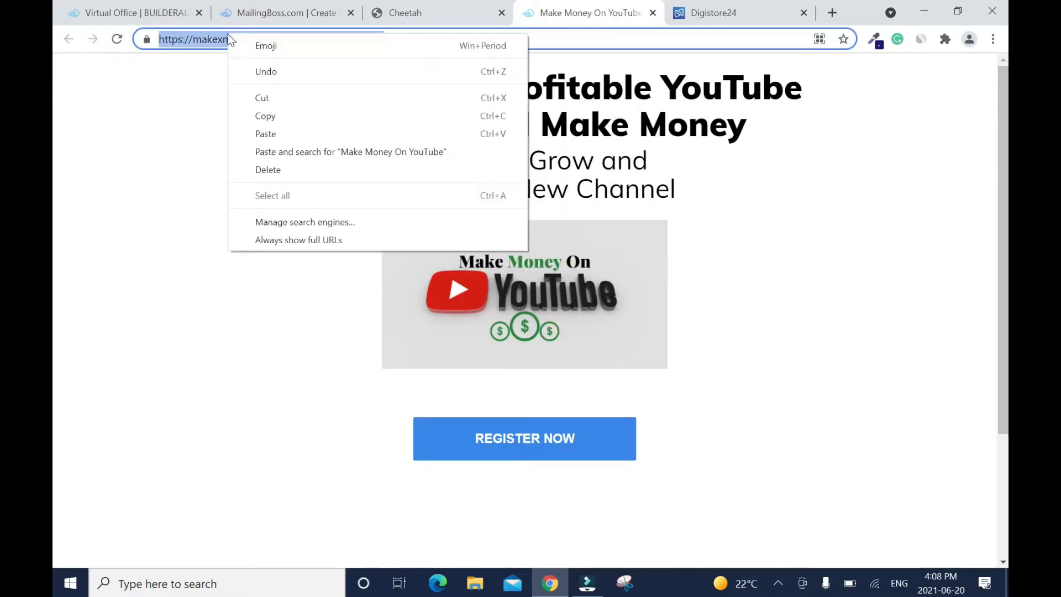
pyautogui.click(280, 113)
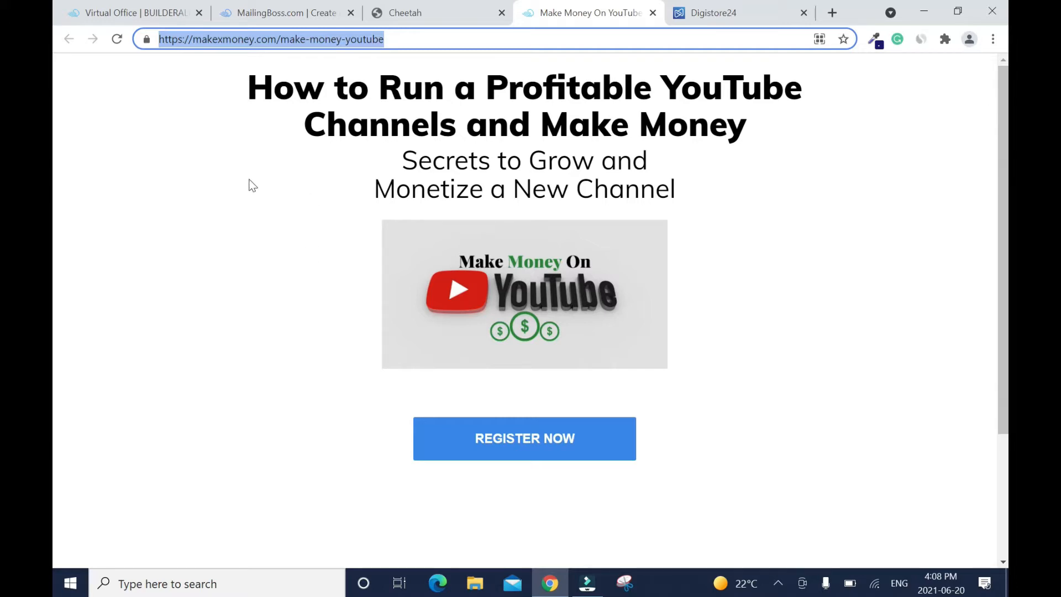
pyautogui.click(415, 12)
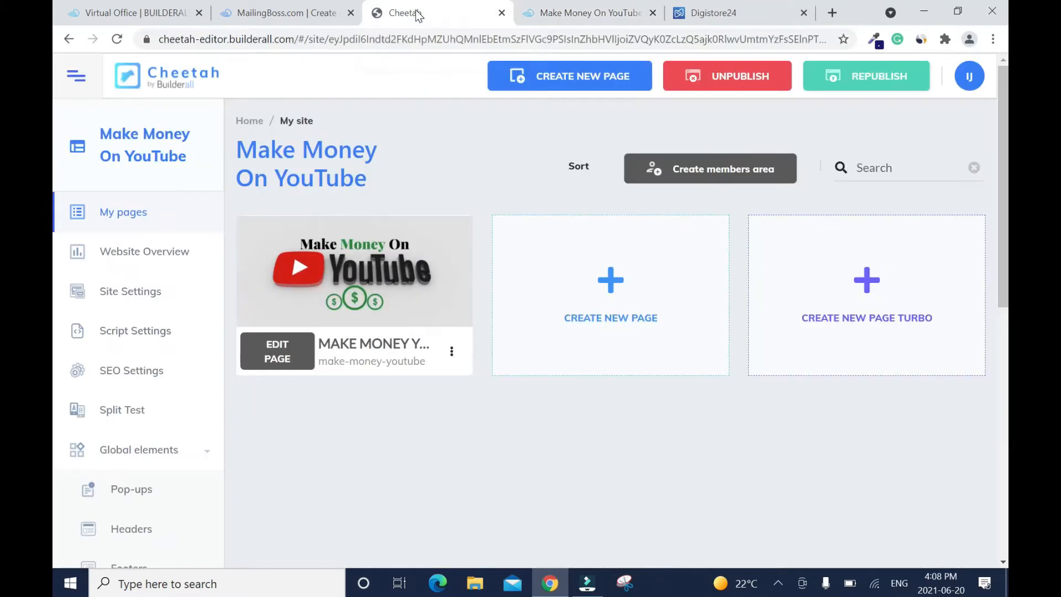
pyautogui.click(276, 21)
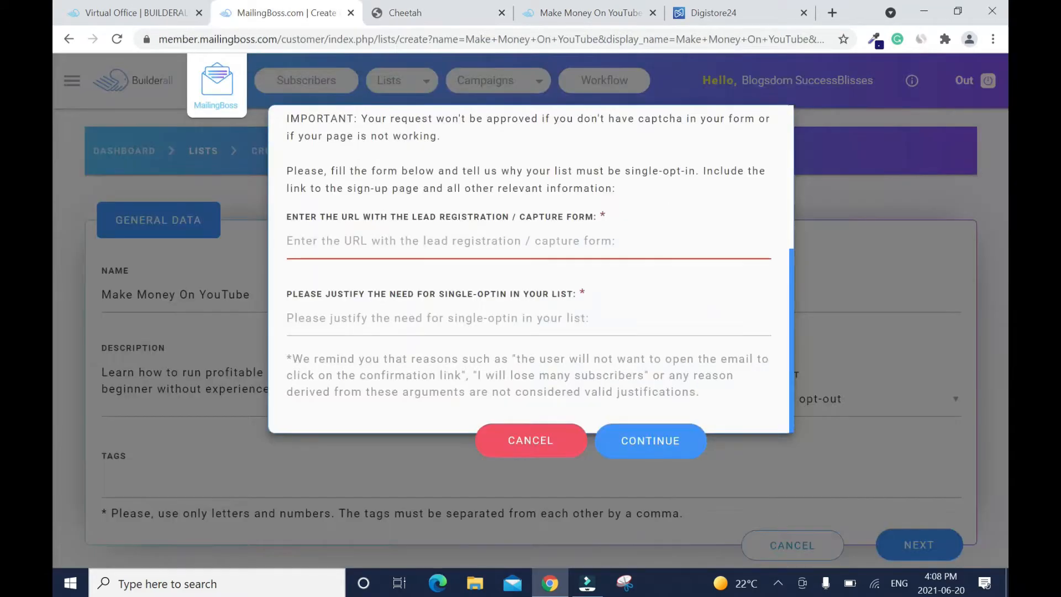
pyautogui.hotkey('ctrl', 'v')
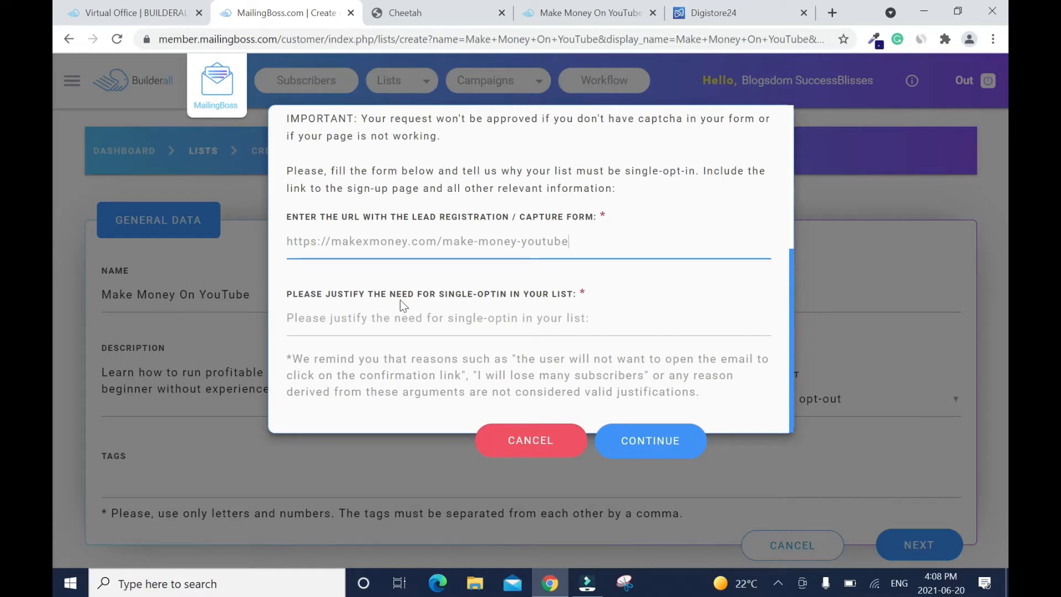
# Justify the request with "I need a single-opt in due to the competitive market of this niche." and submit it.
pyautogui.click(393, 326)
pyautogui.hotkey('ctrl', 'v')
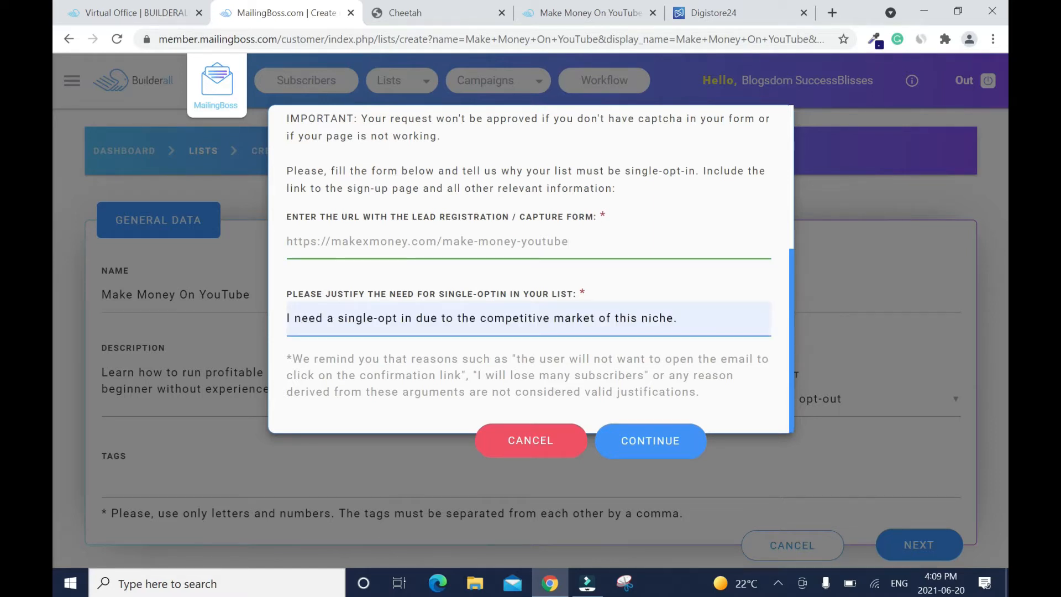
pyautogui.click(660, 446)
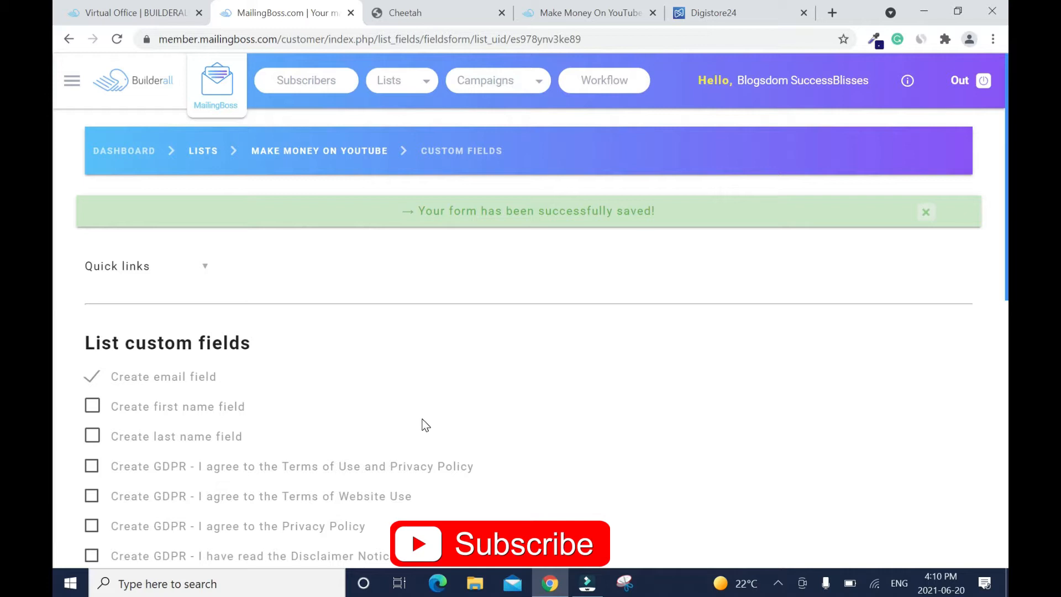
# Save the list's custom fields with a first name field added and the Email field's sort order set to 1.
pyautogui.click(92, 406)
pyautogui.scroll(-4, 267, 138)
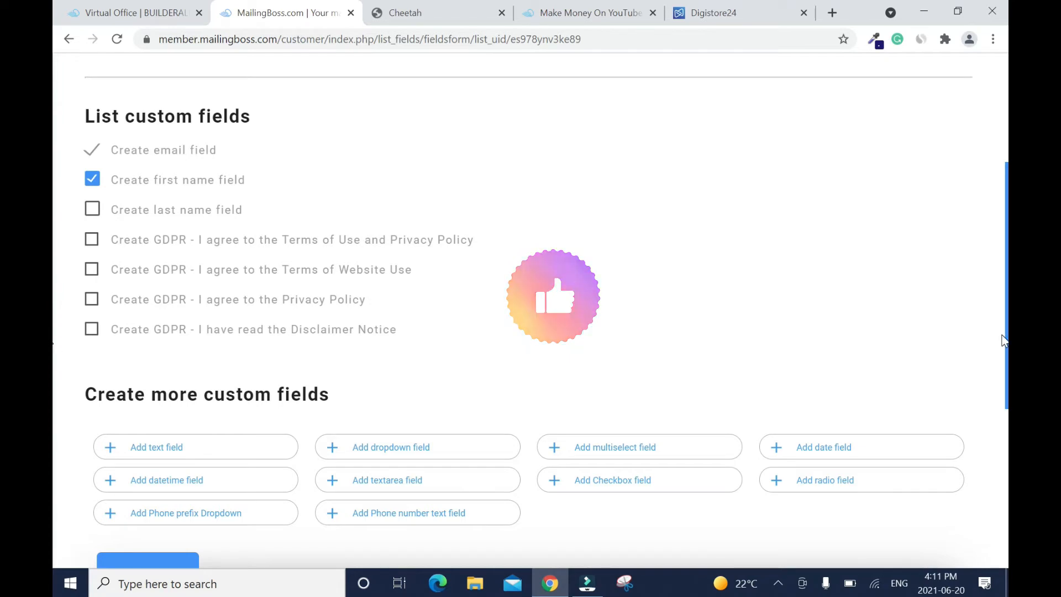
pyautogui.scroll(-4, 53, 332)
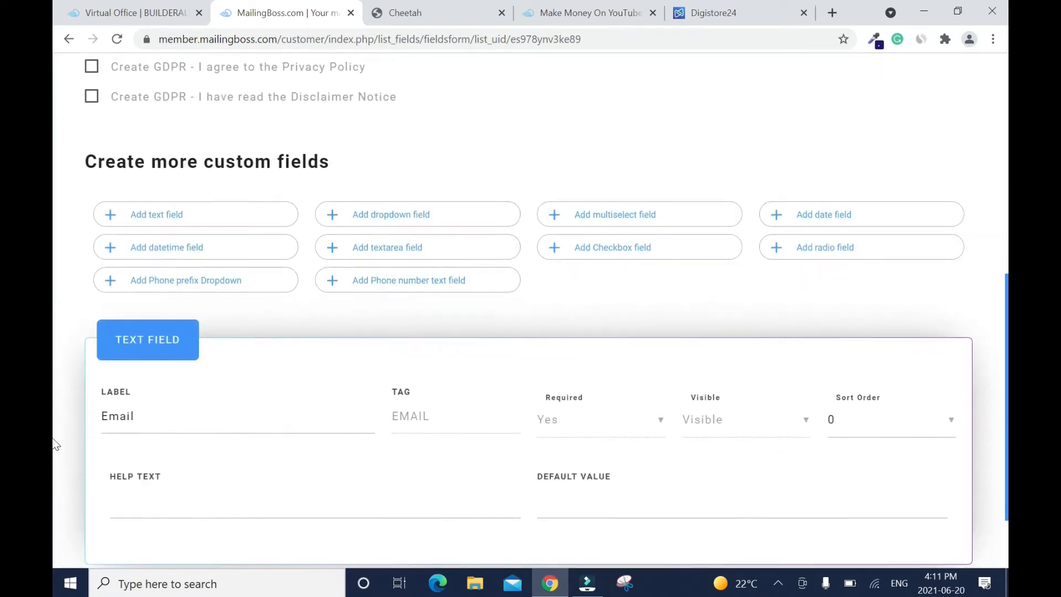
pyautogui.scroll(-2, 53, 448)
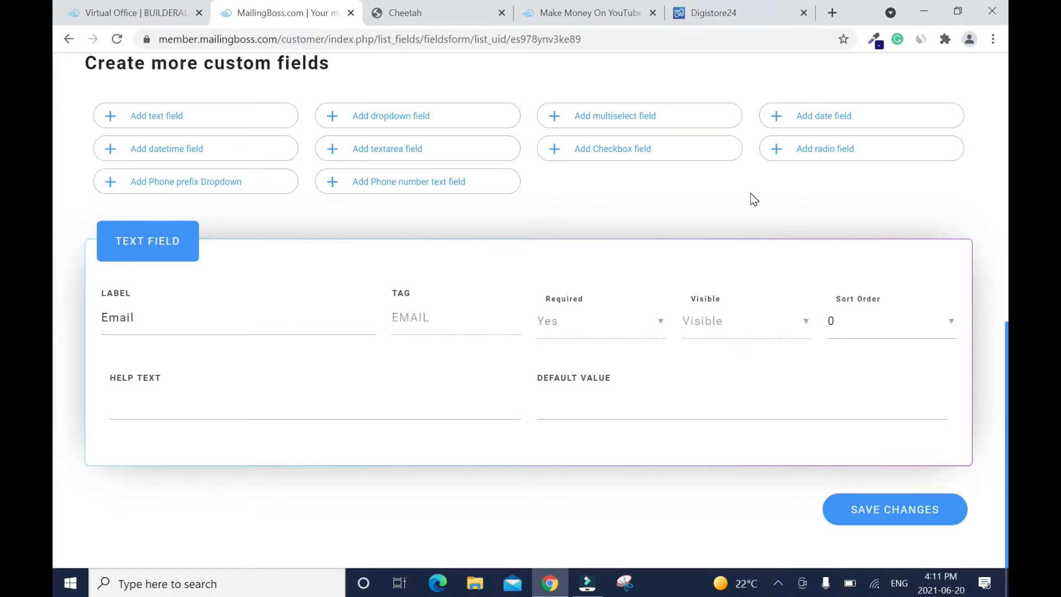
pyautogui.click(940, 327)
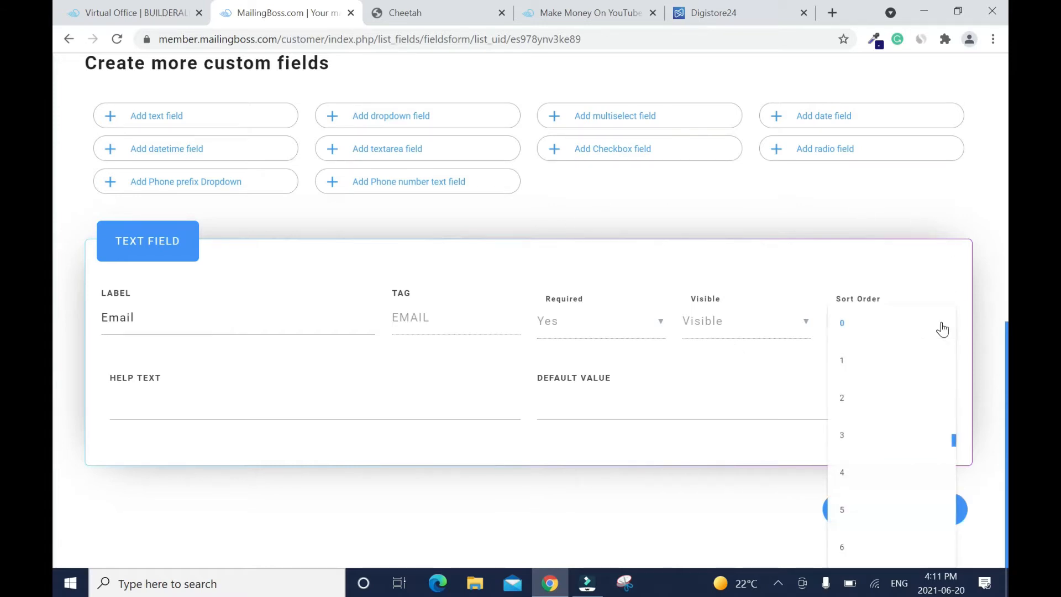
pyautogui.click(855, 364)
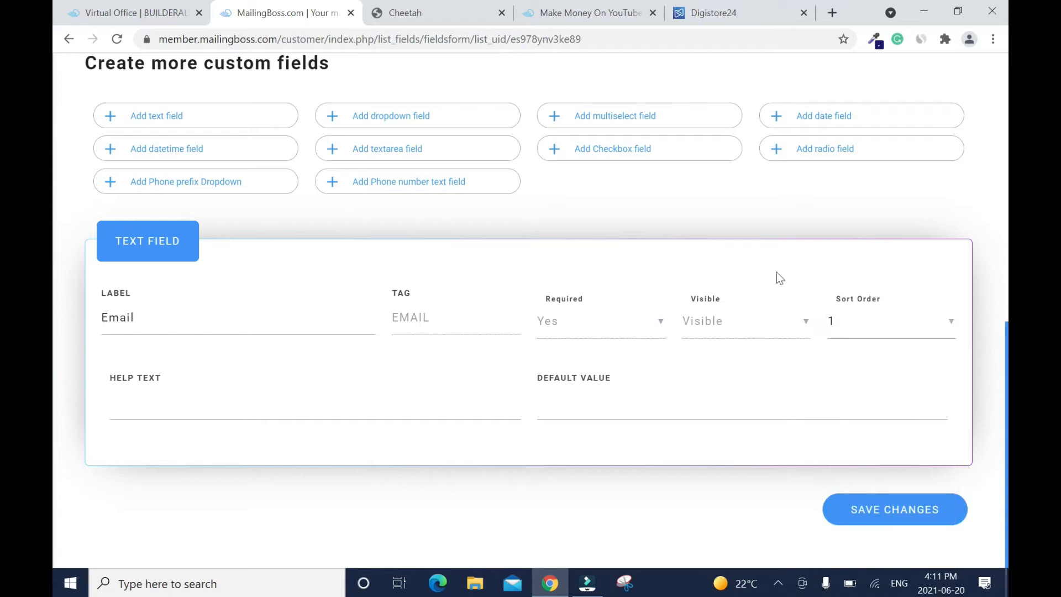
pyautogui.click(902, 507)
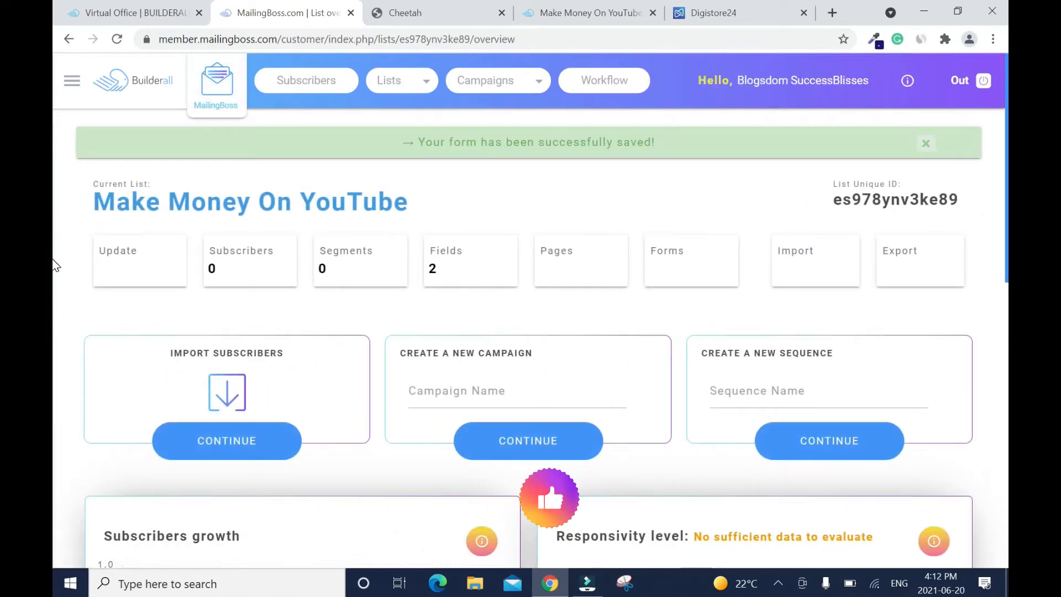
# Make the First name field required in the Make Money On YouTube list and save the field changes.
pyautogui.click(458, 257)
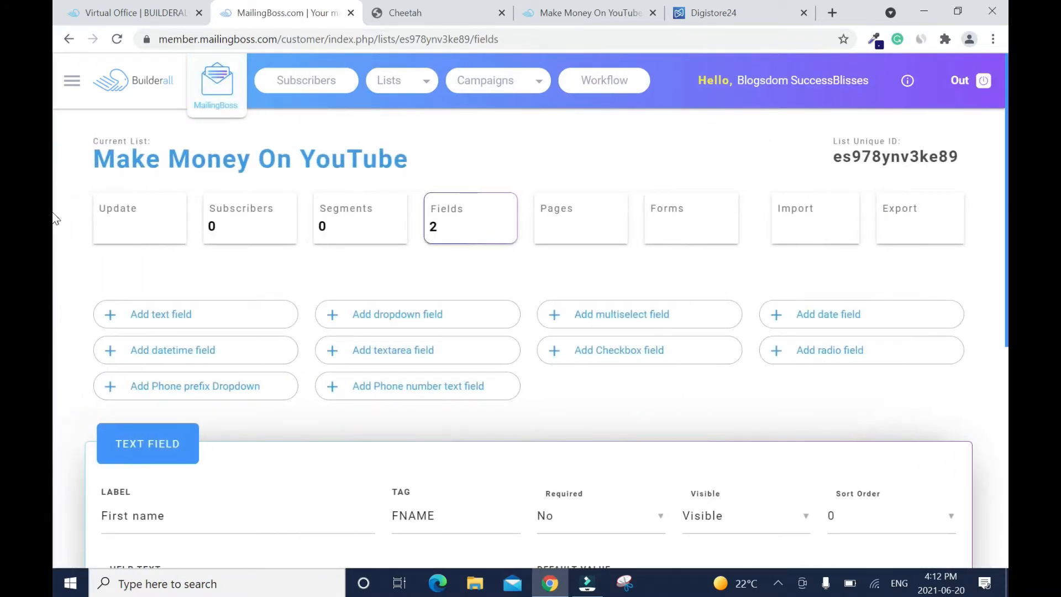
pyautogui.scroll(-5, 55, 219)
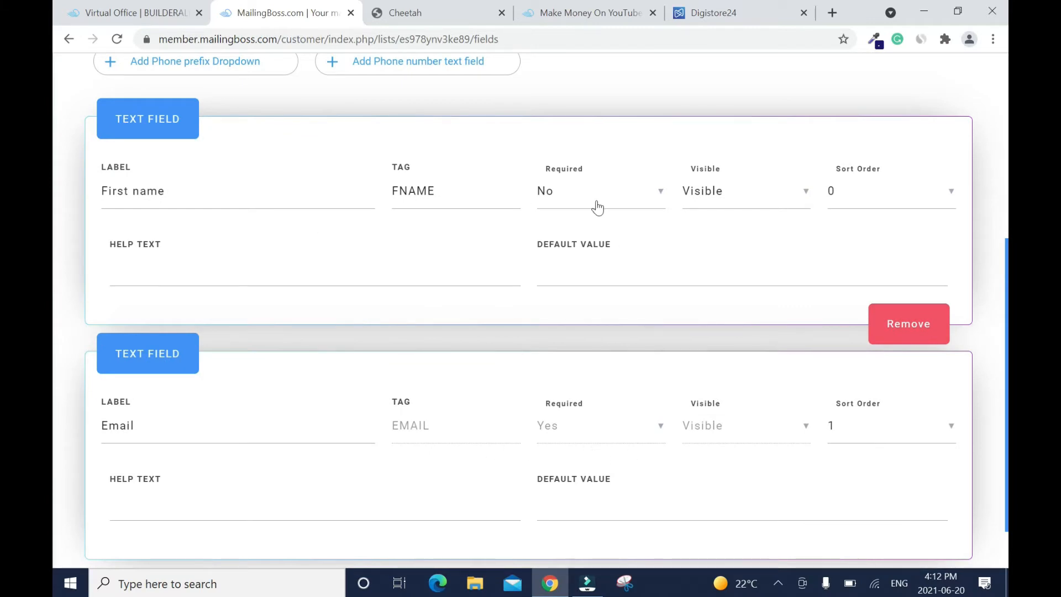
pyautogui.click(652, 196)
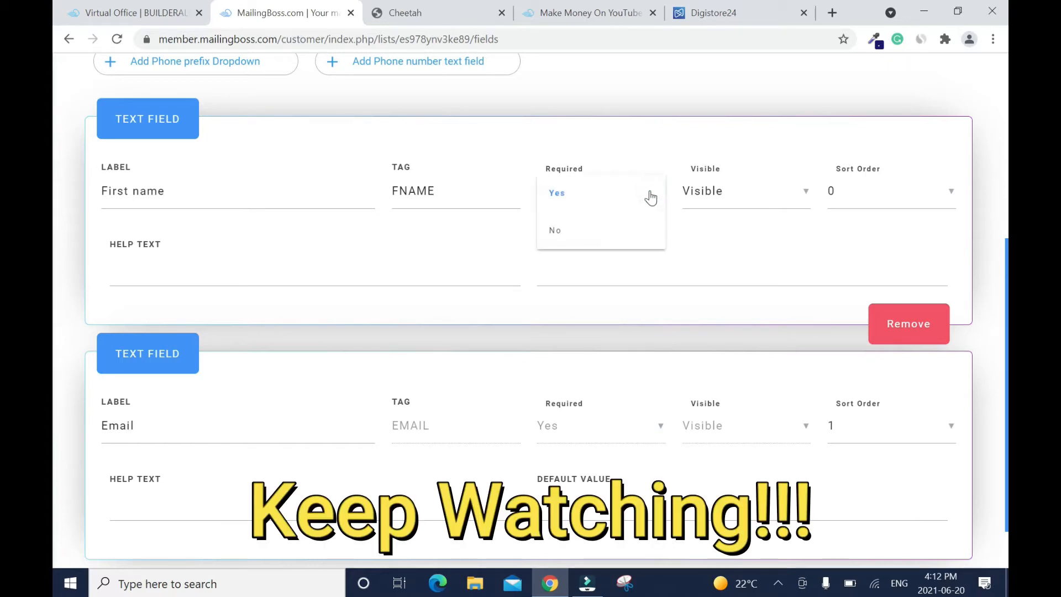
pyautogui.click(582, 200)
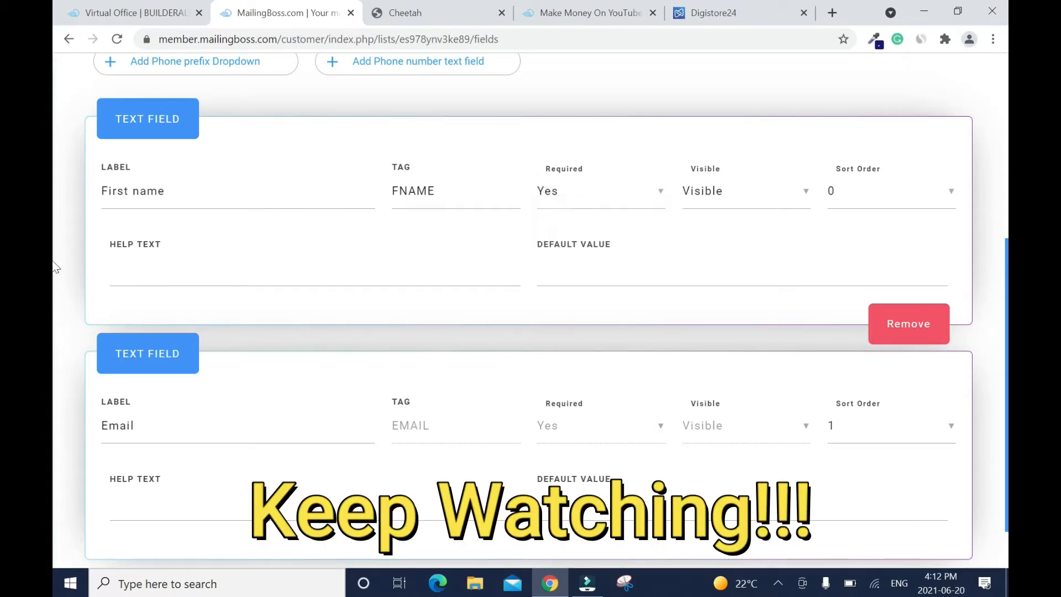
pyautogui.scroll(-1, 55, 293)
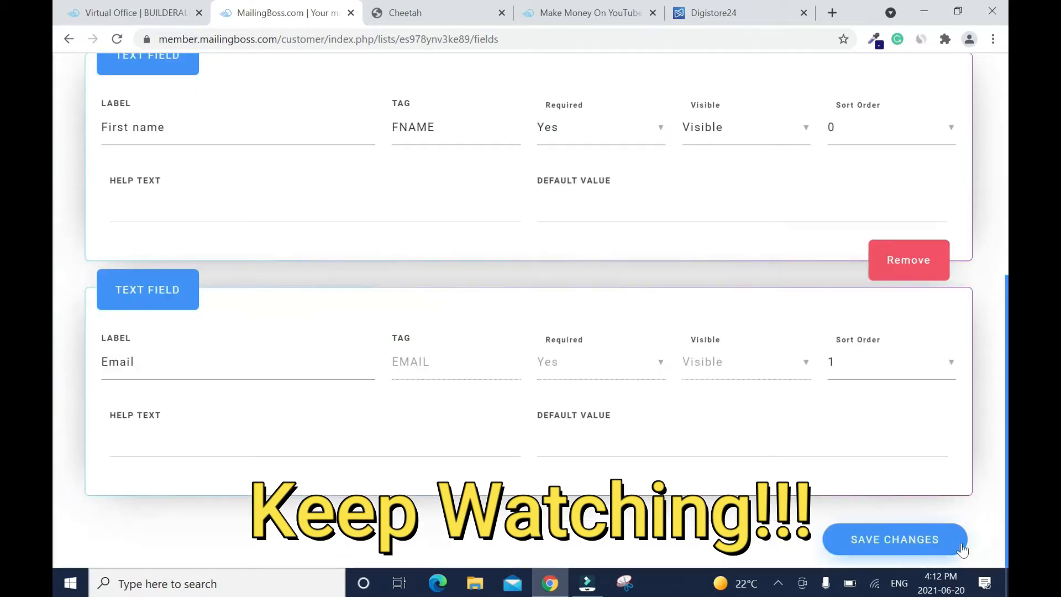
pyautogui.click(906, 544)
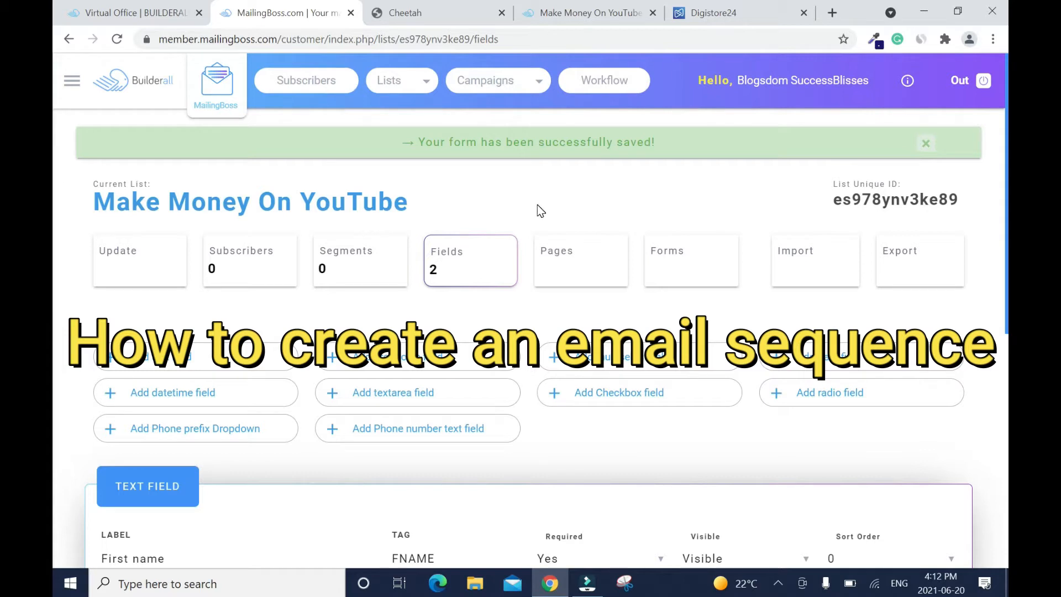
# Create a new e-mail sequence and name it "Make X Money Sequence".
pyautogui.click(72, 81)
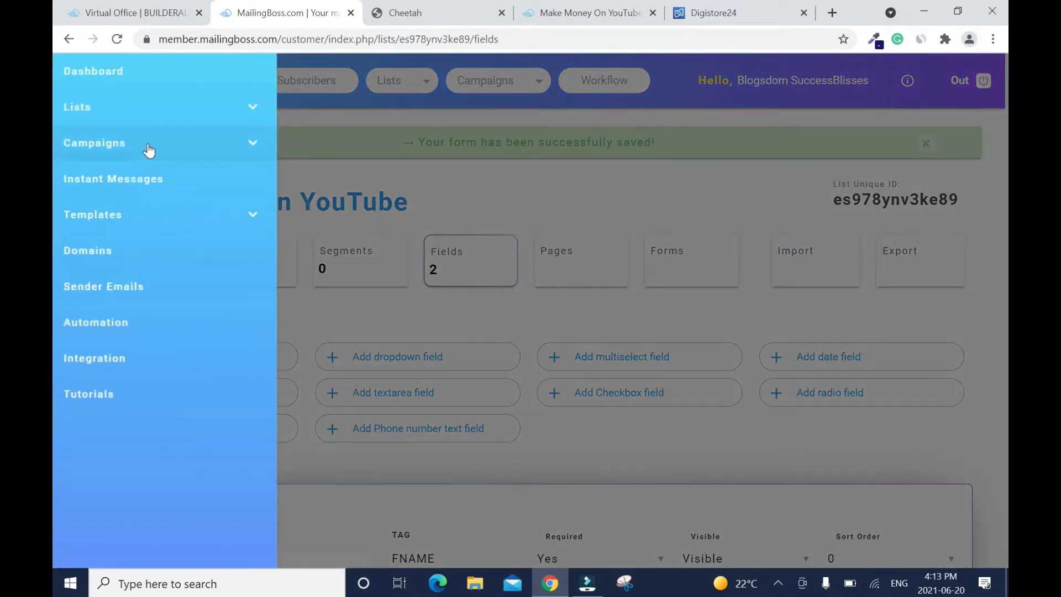
pyautogui.click(148, 147)
pyautogui.click(128, 213)
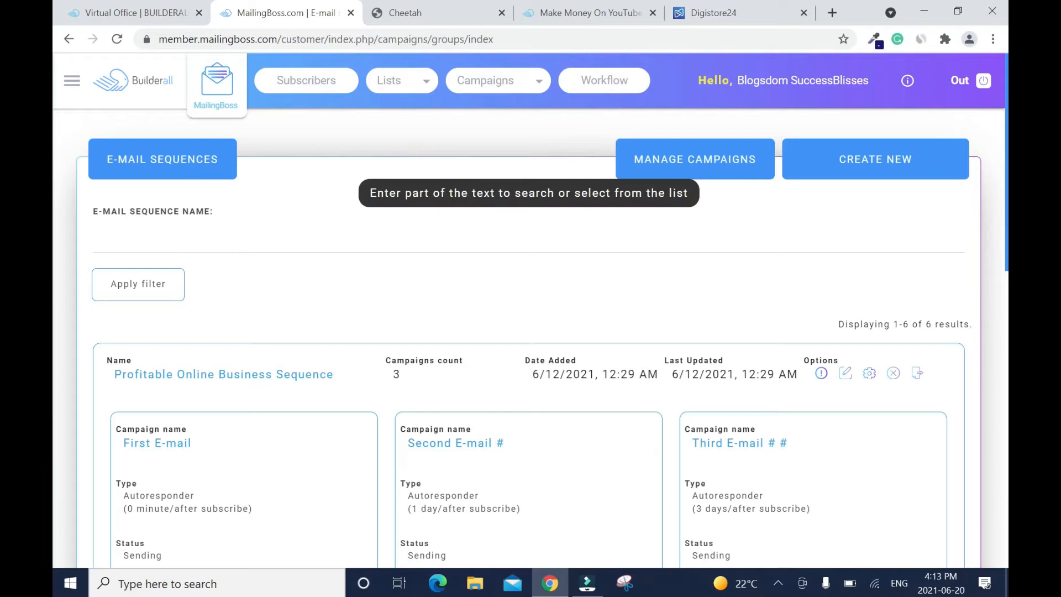
pyautogui.click(873, 161)
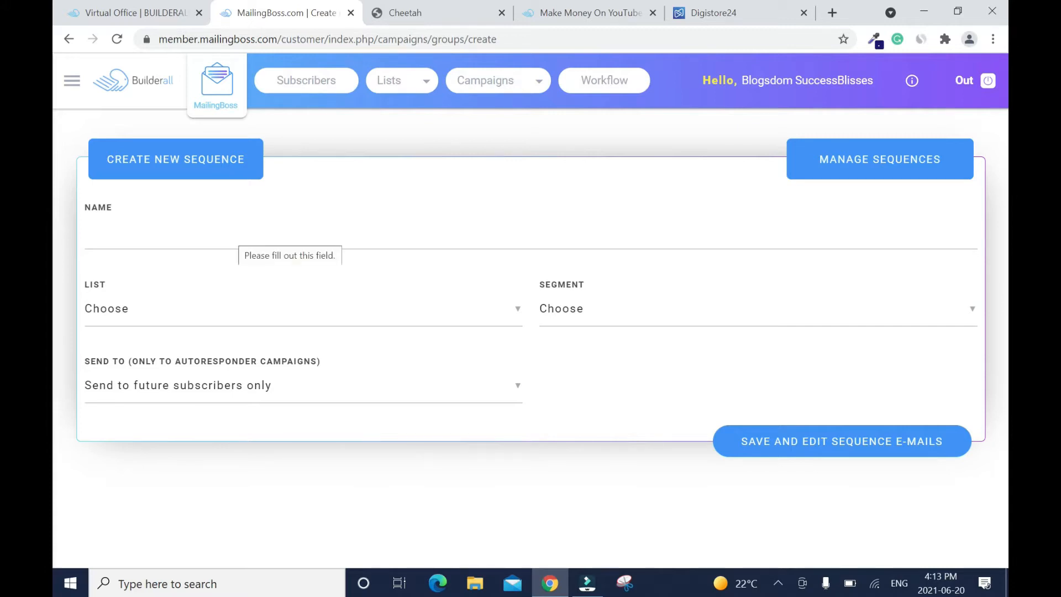
pyautogui.click(232, 234)
pyautogui.write('Ma')
pyautogui.write('ke X Money Sequence')
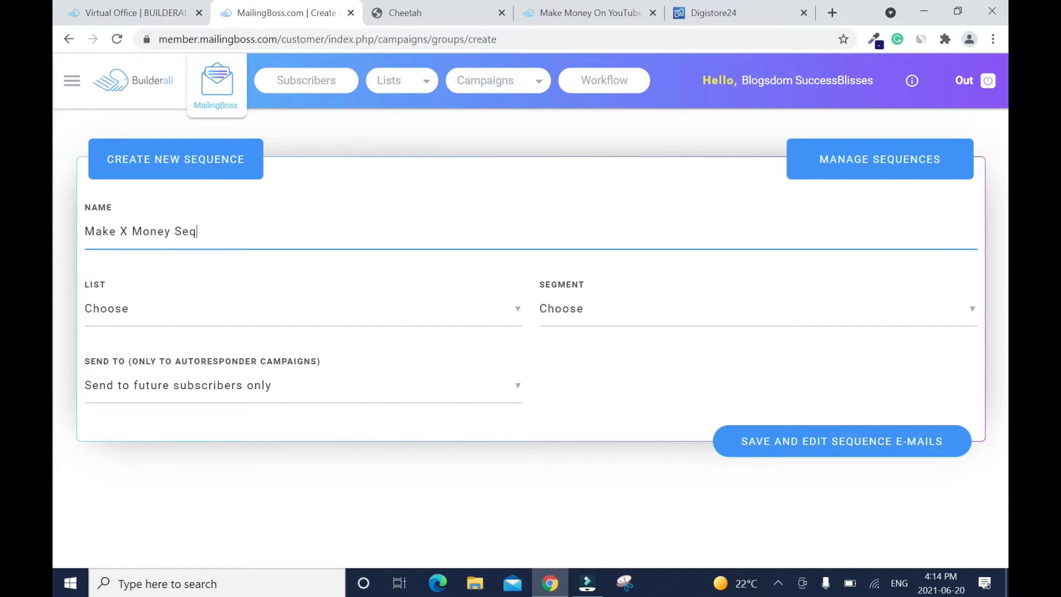
# Assign the Make Money On YouTube list to the sequence with sending to future subscribers only, and save it for e-mail editing.
pyautogui.click(509, 315)
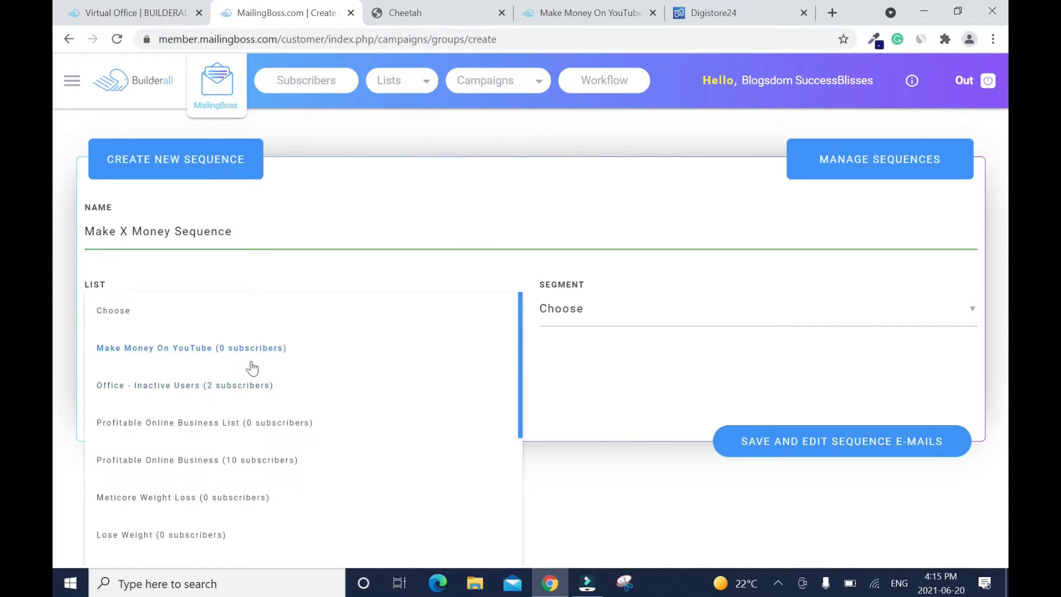
pyautogui.click(221, 358)
pyautogui.click(959, 310)
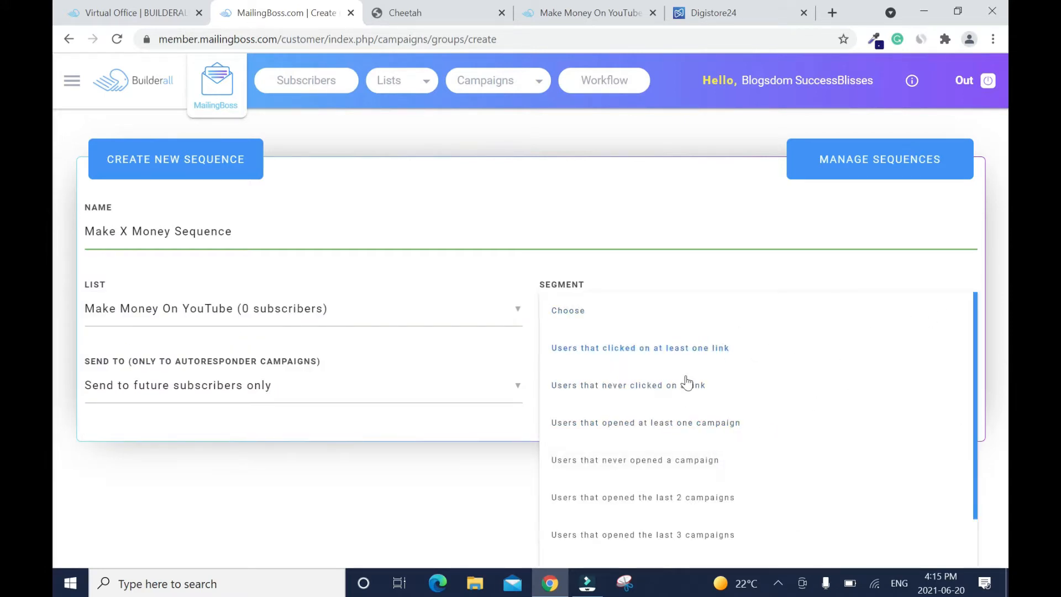
pyautogui.click(257, 385)
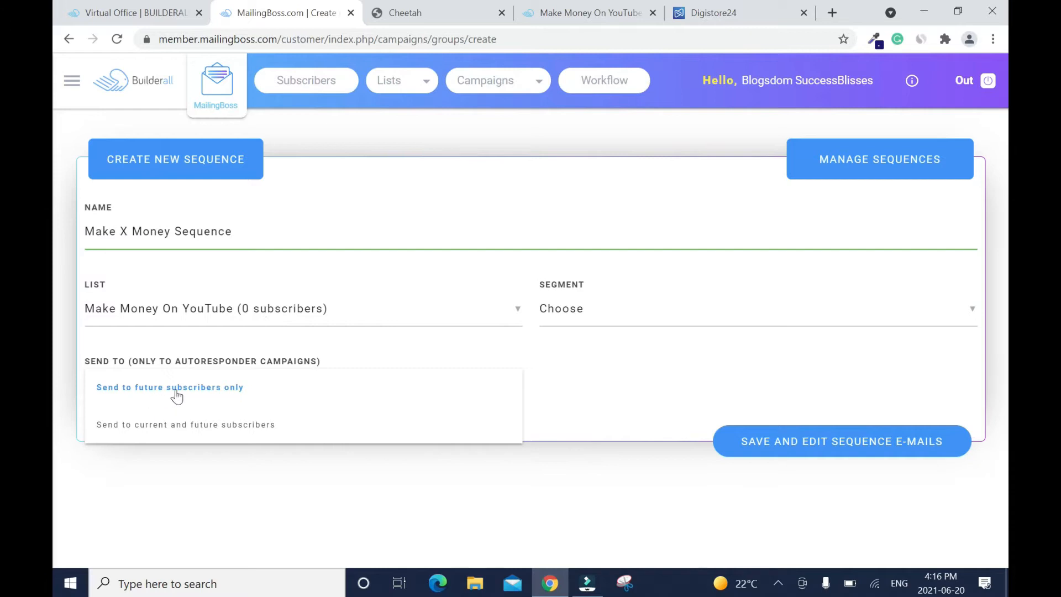
pyautogui.click(229, 393)
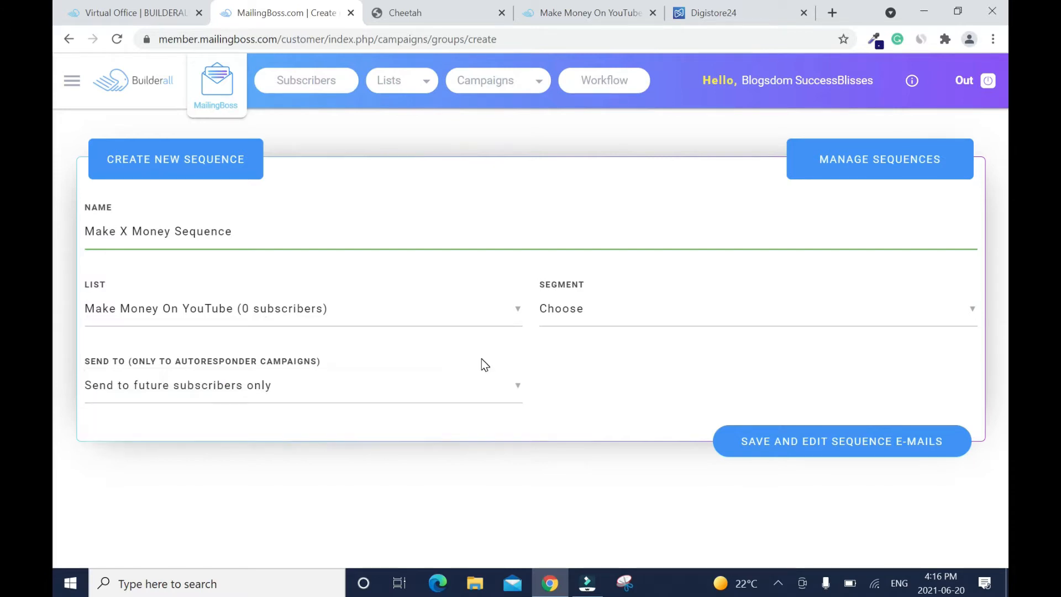
pyautogui.click(801, 449)
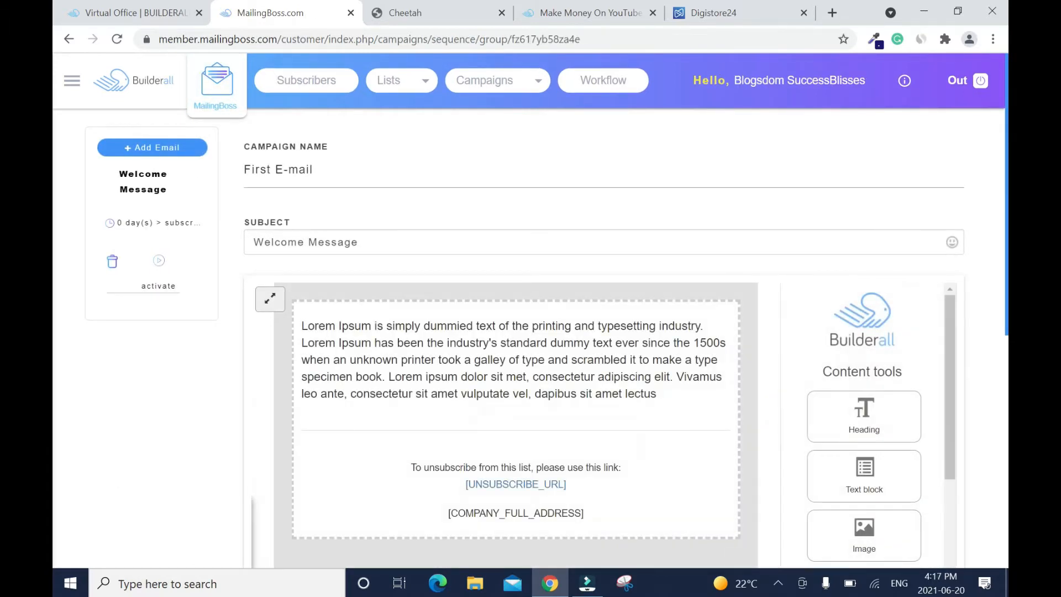
# Set the first e-mail's subject to "Welcome to the make money on YouTube list".
pyautogui.press('Tab')
pyautogui.write('Welcome to the ')
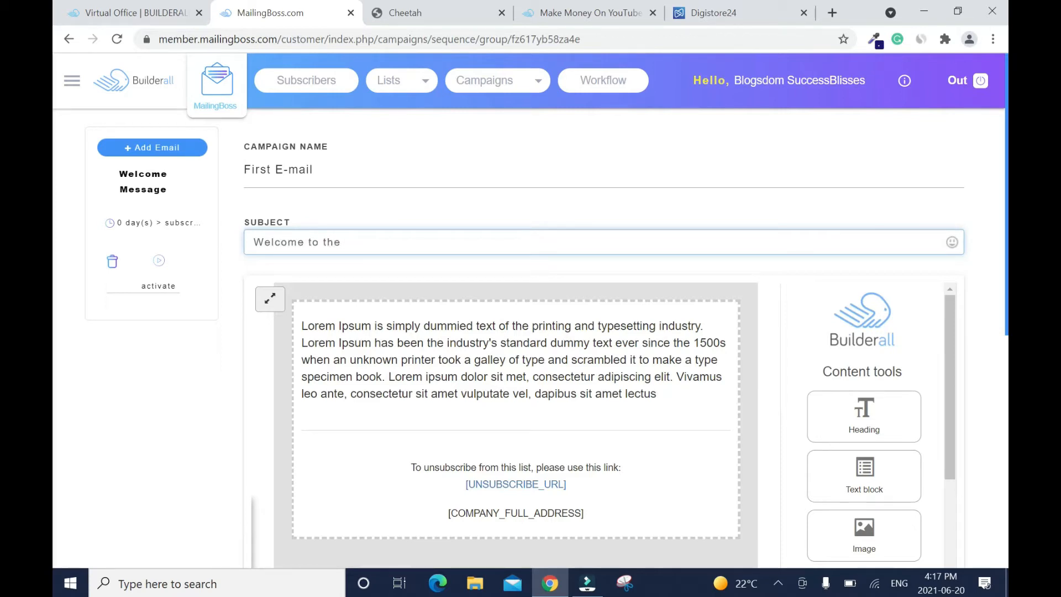
pyautogui.write('Make Mon')
pyautogui.write('on ')
pyautogui.write('YouTube list')
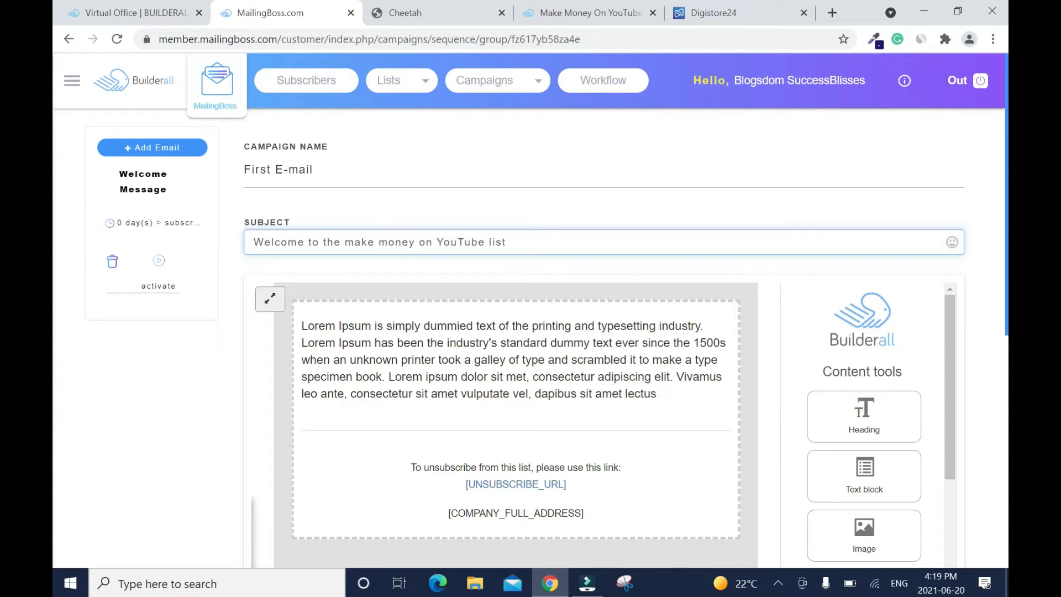
# Replace the placeholder body with "It's a pleasure to have you join the Make Money On YouTube campaign" and a line about making 6 figures on YouTube.
pyautogui.click(347, 330)
pyautogui.click(305, 328)
pyautogui.moveTo(305, 328); pyautogui.dragTo(701, 403)
pyautogui.write("It's a pl")
pyautogui.write('e')
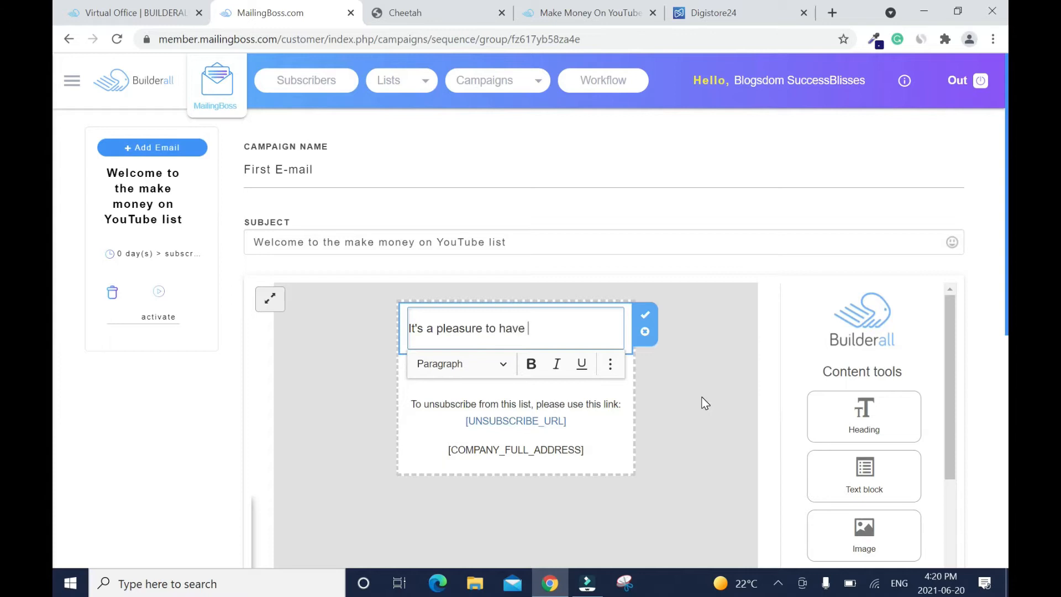
pyautogui.write('asere to have you join the Make Money ')
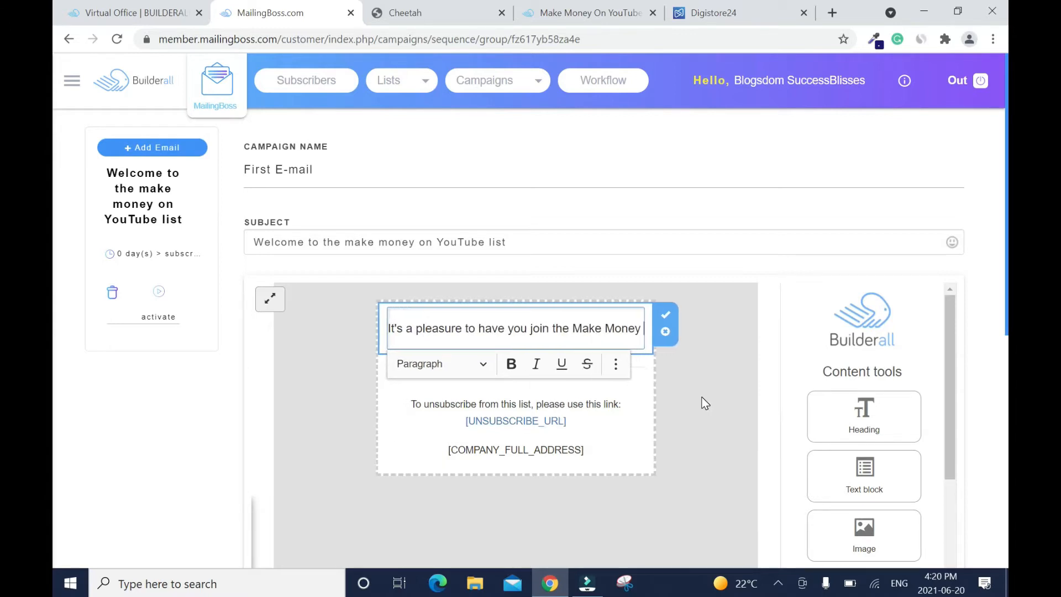
pyautogui.write('On YouTube')
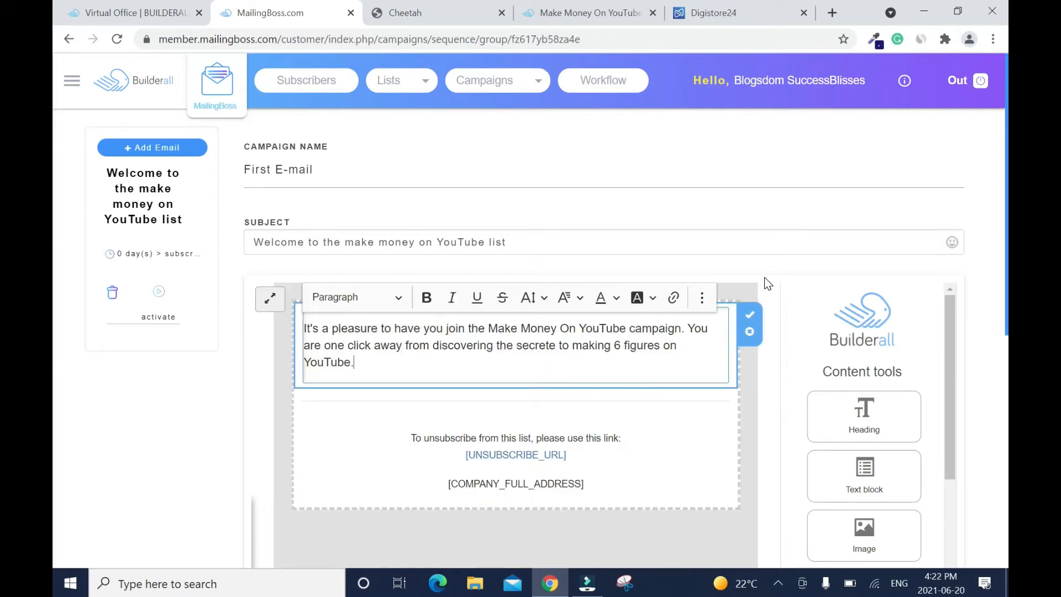
# Add "Click here to access the main page." to the e-mail body, followed by a new paragraph "Take action Now!".
pyautogui.write('Click here to access the ')
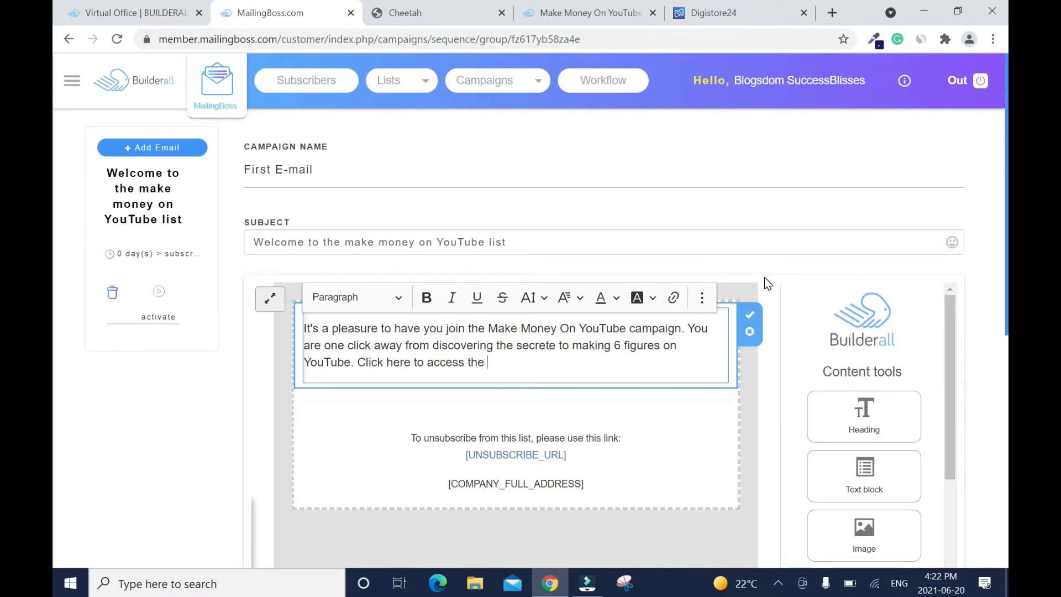
pyautogui.write('main page. Tha')
pyautogui.press('BackSpace')
pyautogui.press('BackSpace')
pyautogui.press('BackSpace')
pyautogui.press('BackSpace')
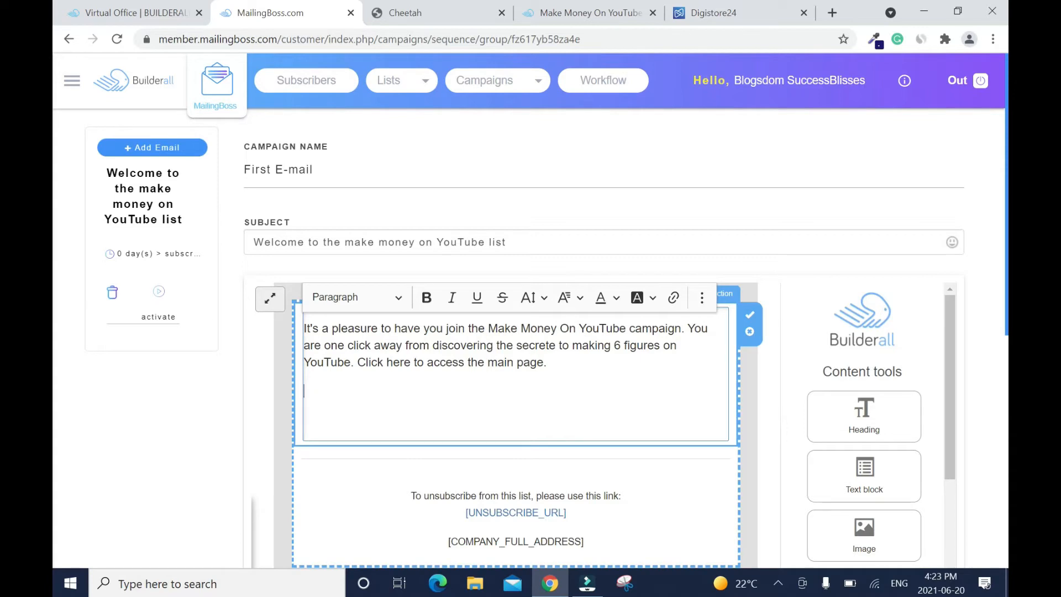
pyautogui.press('Return')
pyautogui.write('Take action Now!')
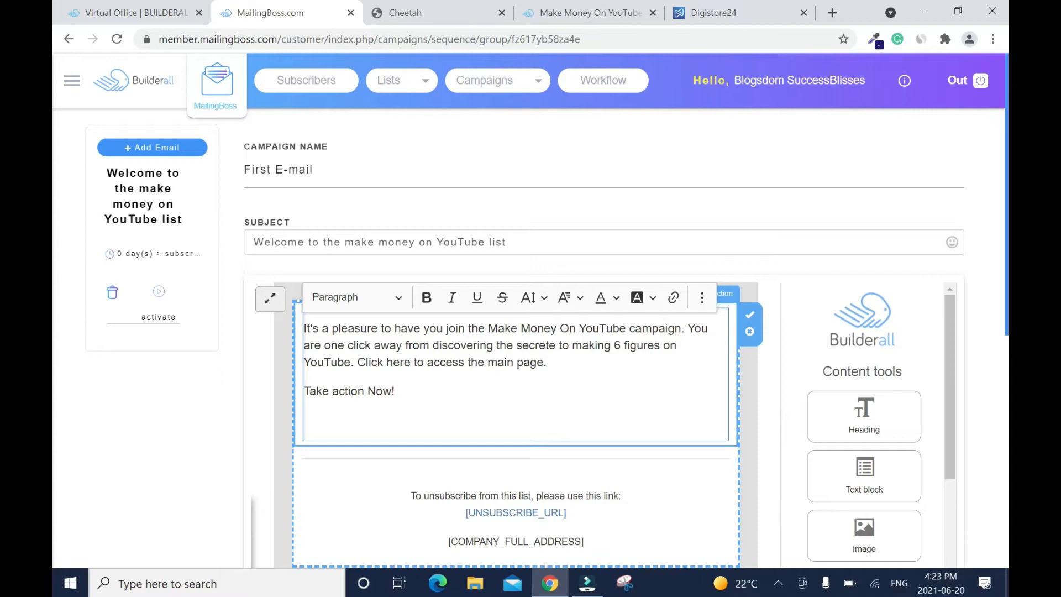
# Link the word "here" in the e-mail body to the Digistore24 promotion URL and make it bold.
pyautogui.moveTo(383, 361); pyautogui.dragTo(410, 362)
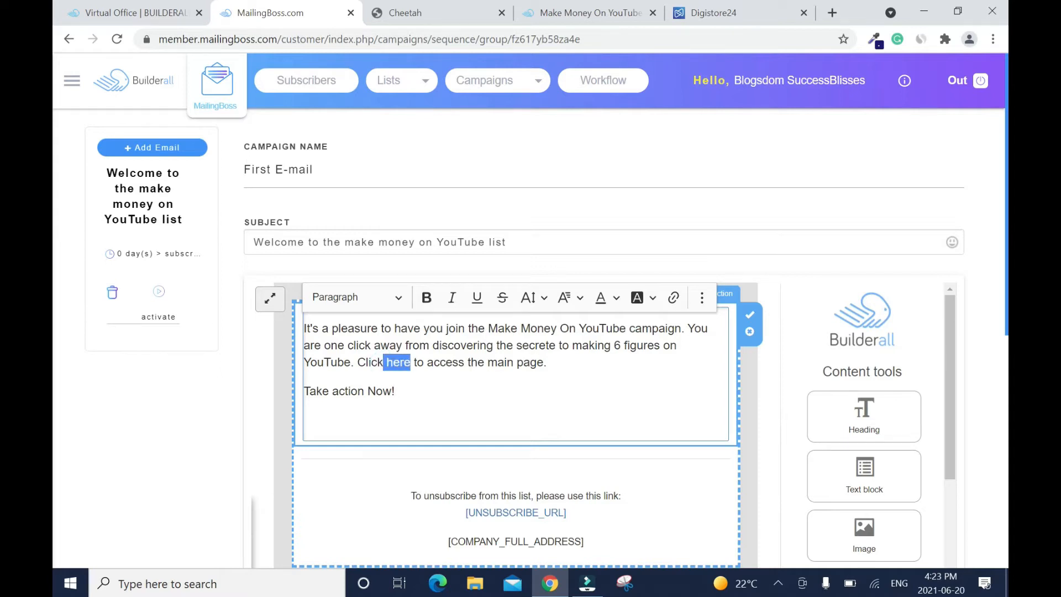
pyautogui.click(674, 297)
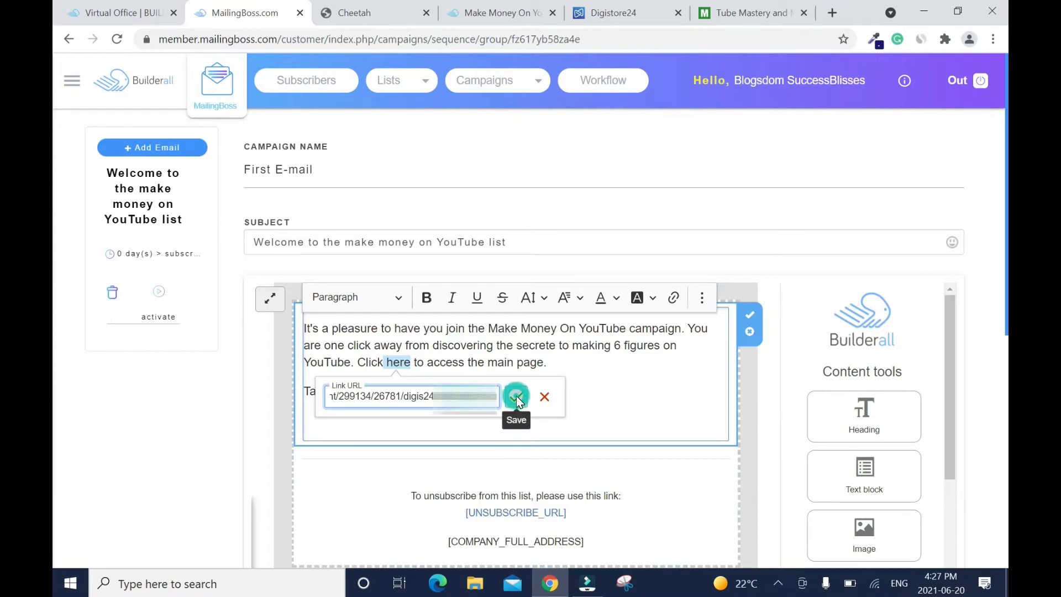
pyautogui.click(516, 396)
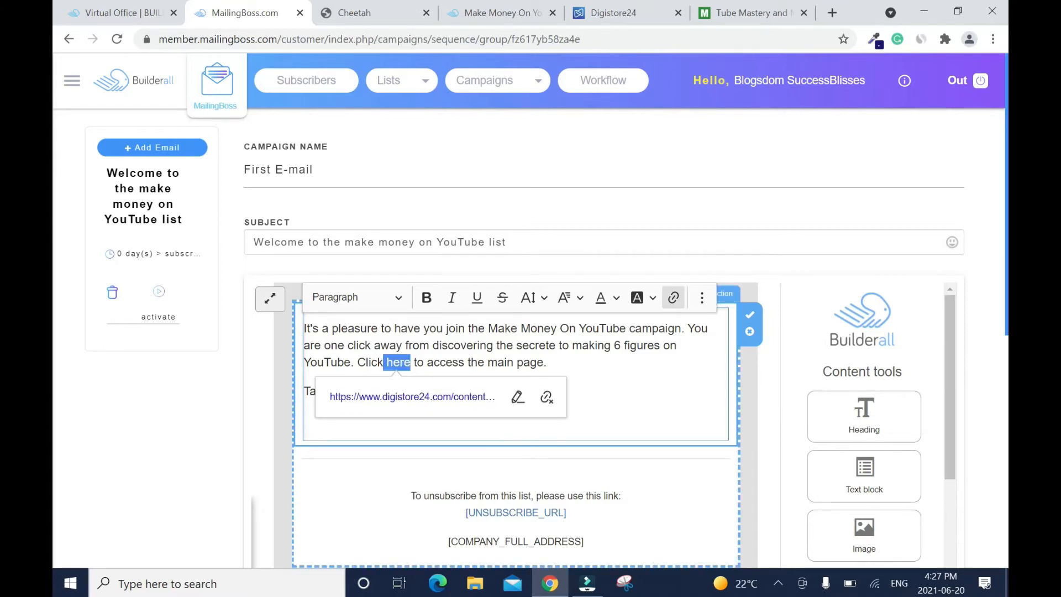
pyautogui.click(688, 372)
pyautogui.moveTo(387, 362); pyautogui.dragTo(410, 363)
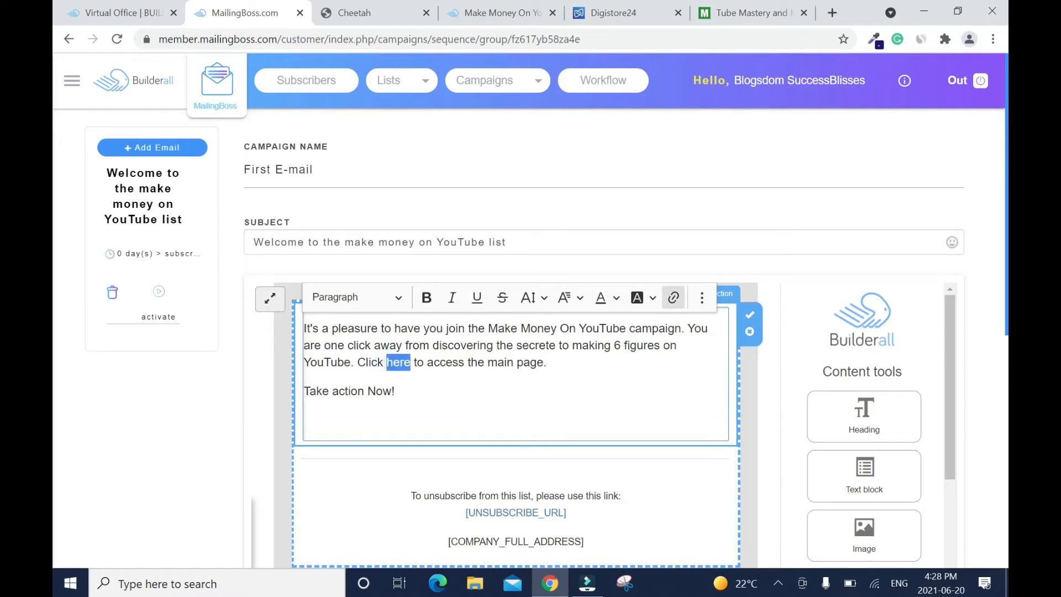
pyautogui.click(428, 307)
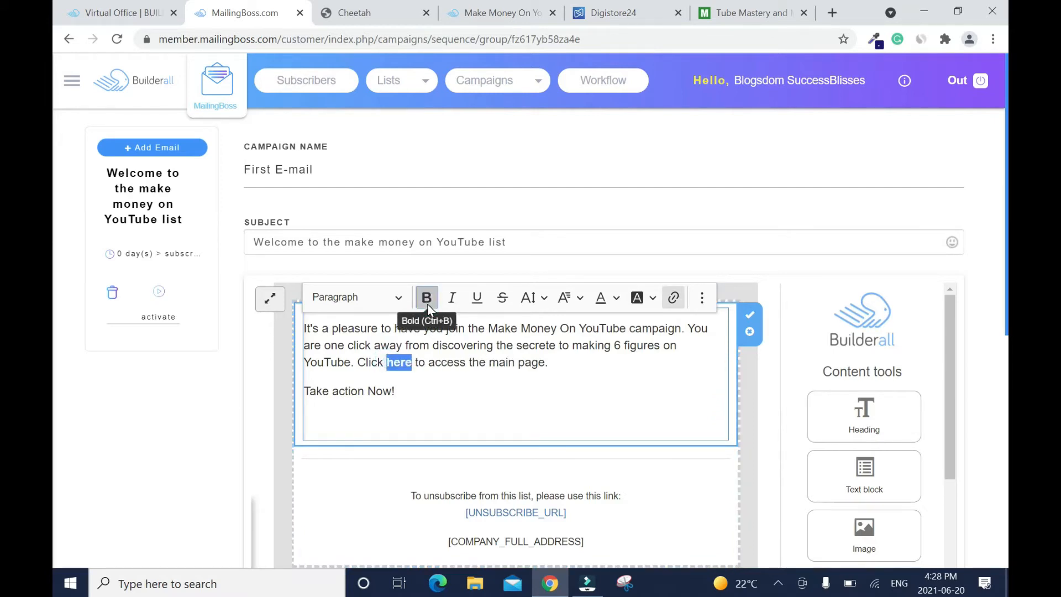
pyautogui.click(593, 367)
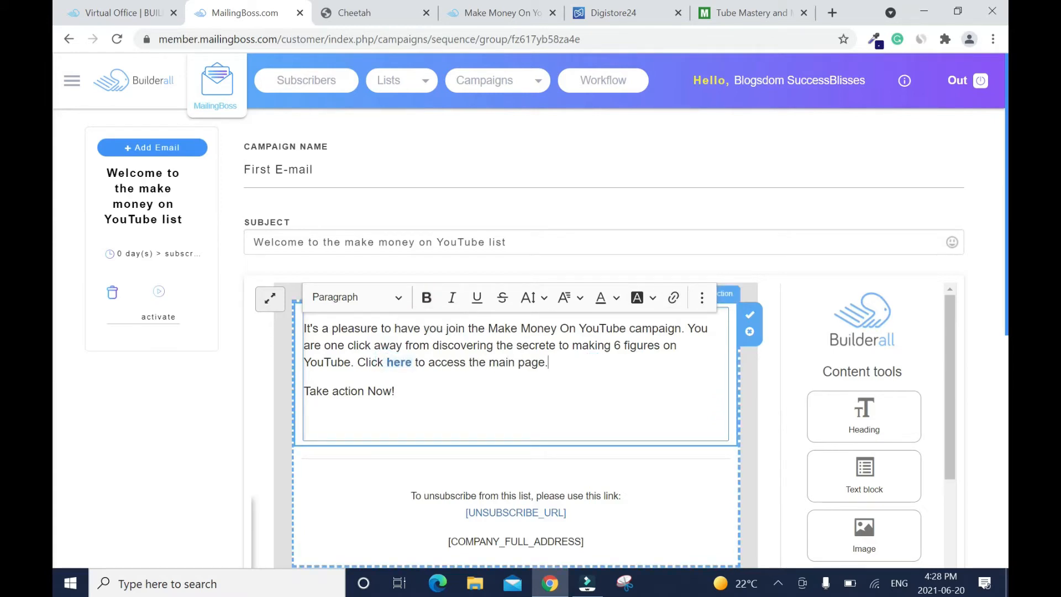
# Set the welcome e-mail's autoresponder time unit to Minute with sending after subscribe, save the options, and activate the e-mail.
pyautogui.click(154, 255)
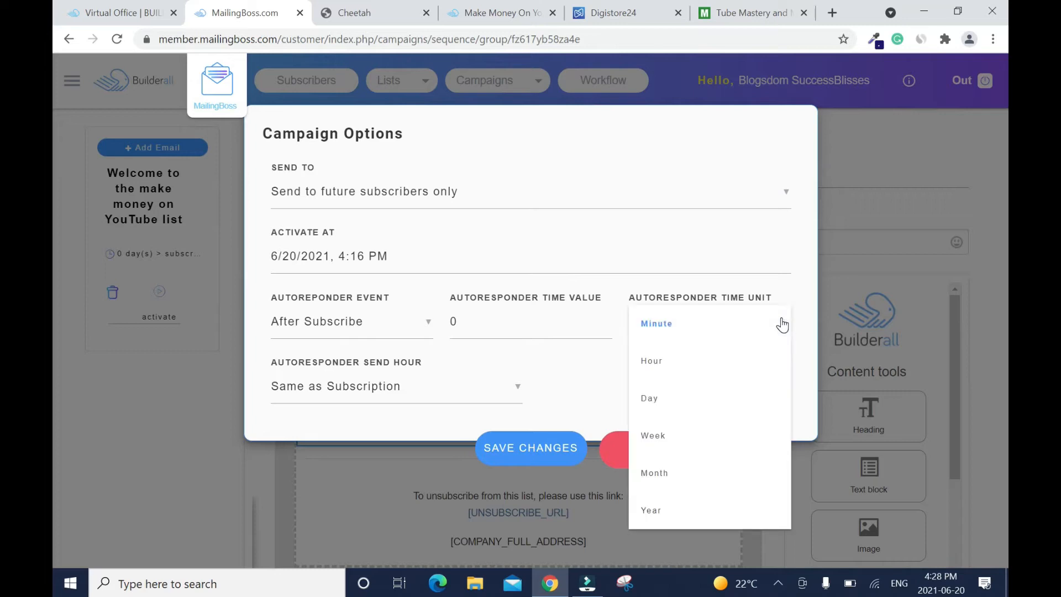
pyautogui.click(672, 324)
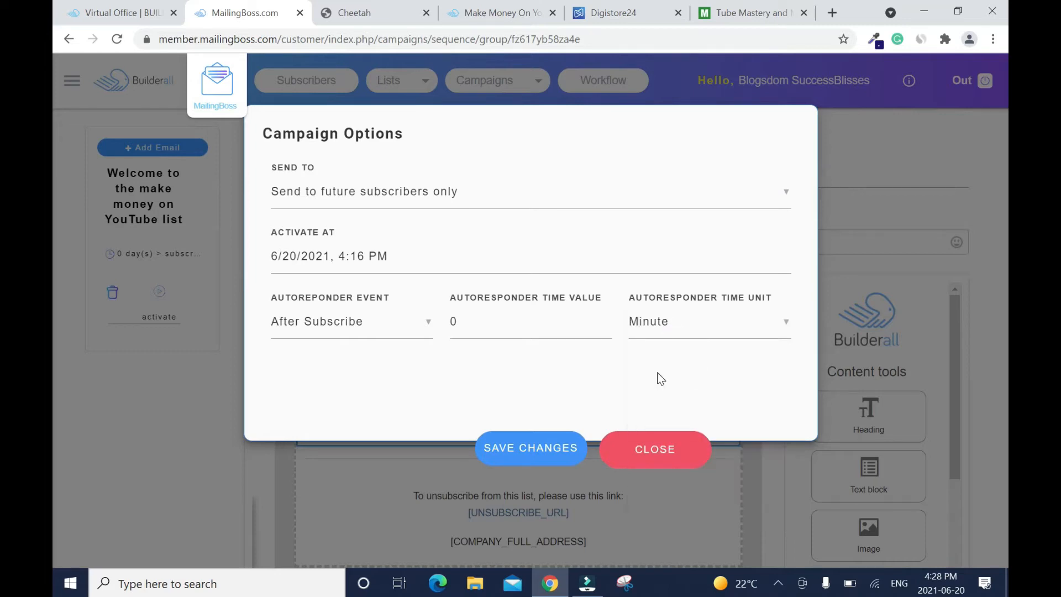
pyautogui.click(787, 326)
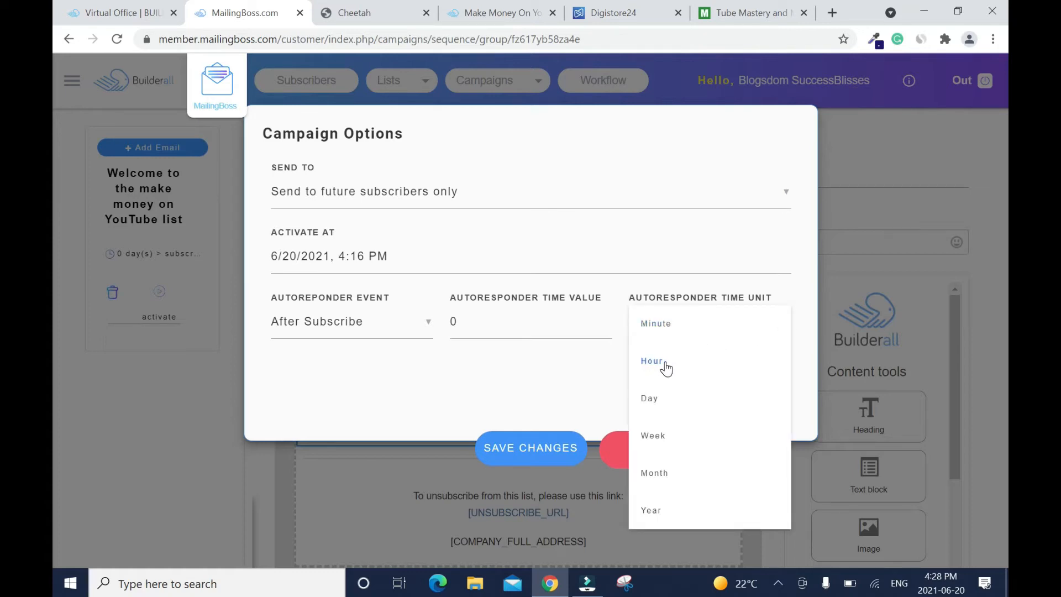
pyautogui.click(673, 324)
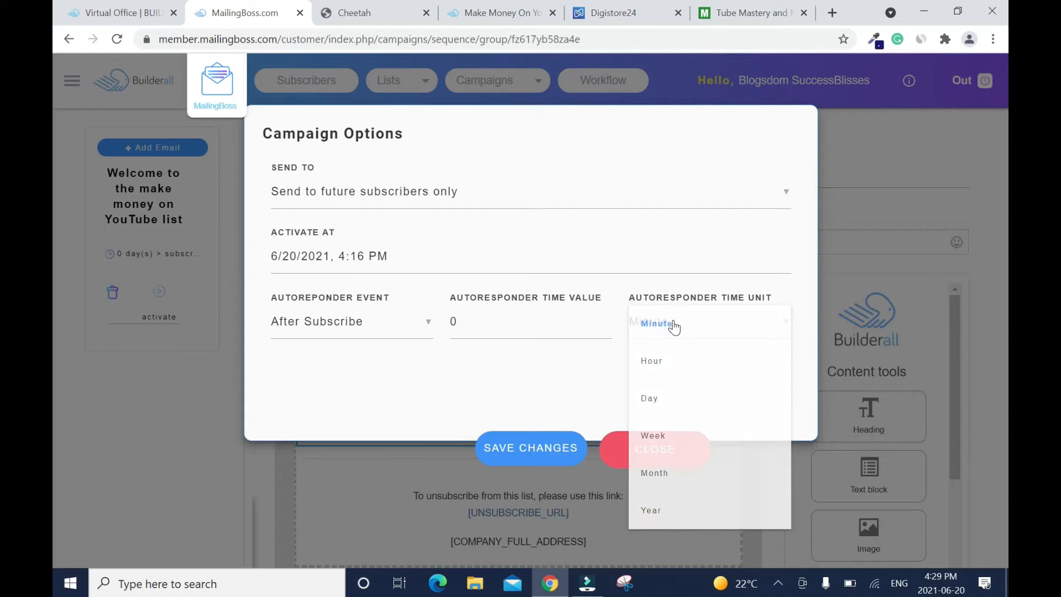
pyautogui.click(528, 449)
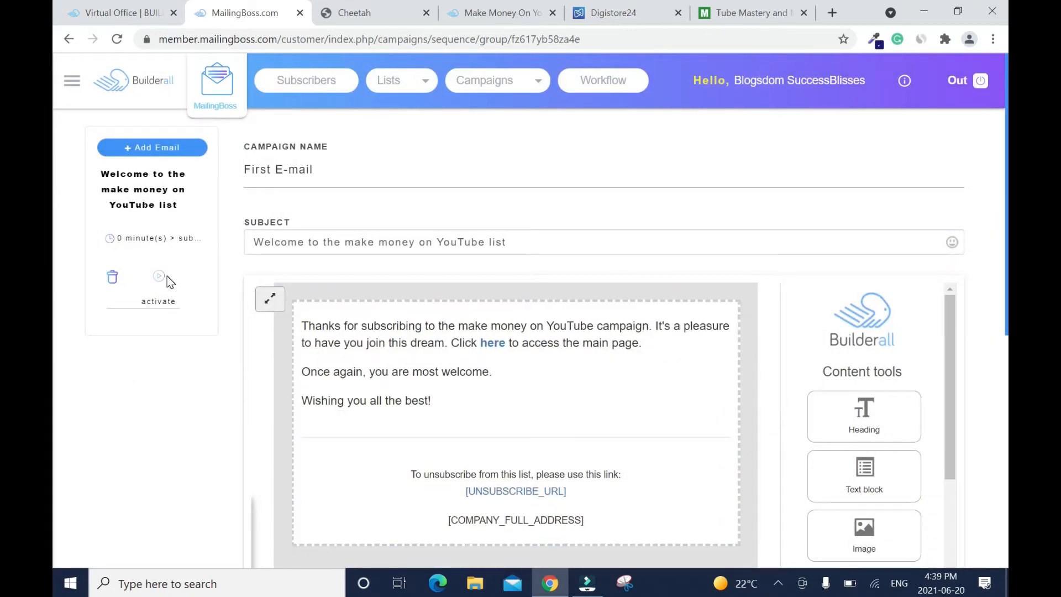
pyautogui.click(159, 276)
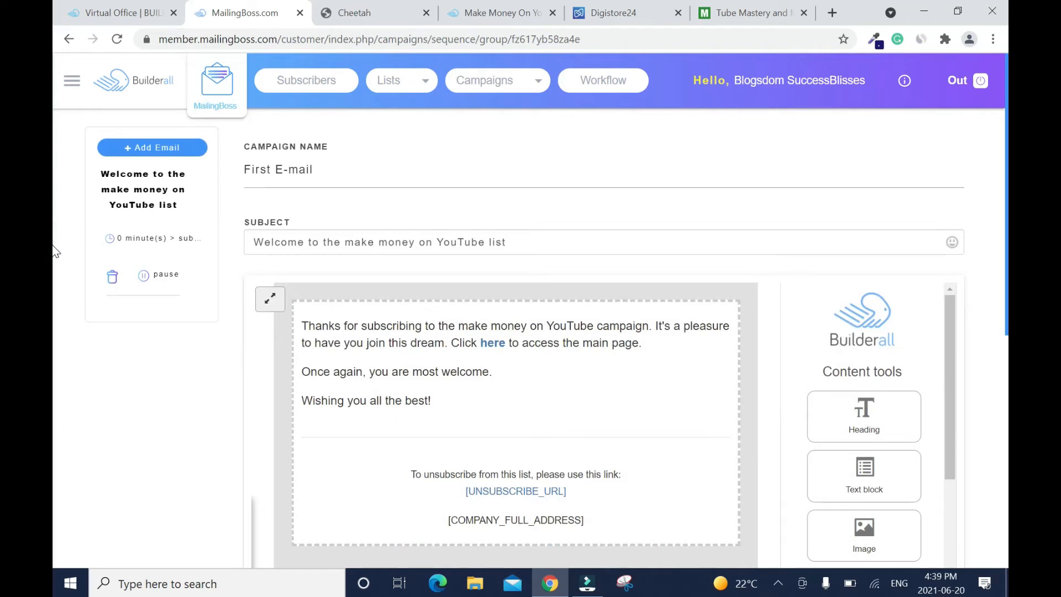
# Save the welcome e-mail "Welcome to the make money on YouTube list".
pyautogui.scroll(-3, 56, 250)
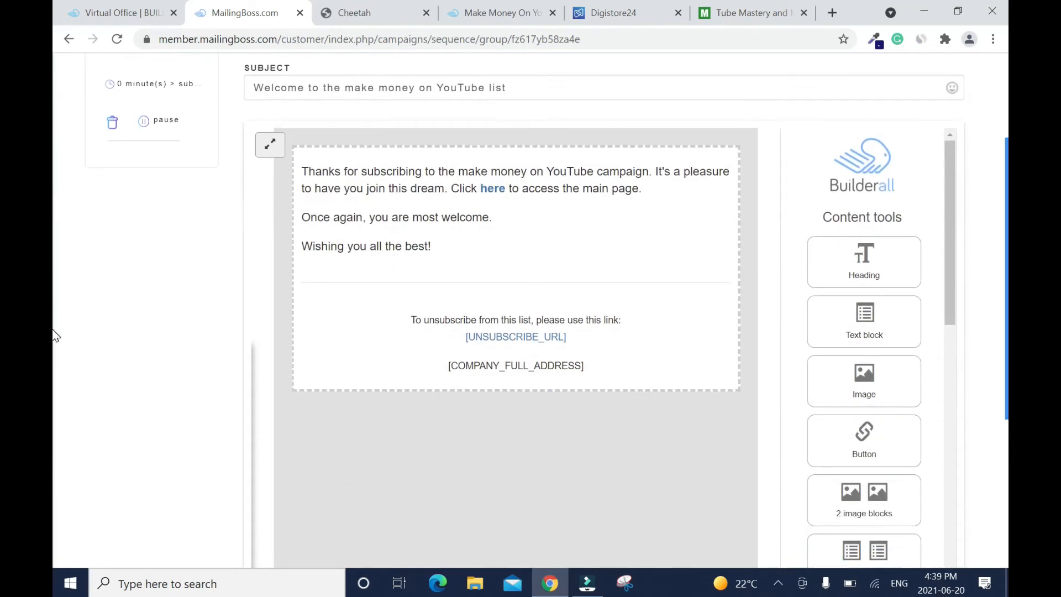
pyautogui.scroll(-5, 55, 337)
pyautogui.click(920, 541)
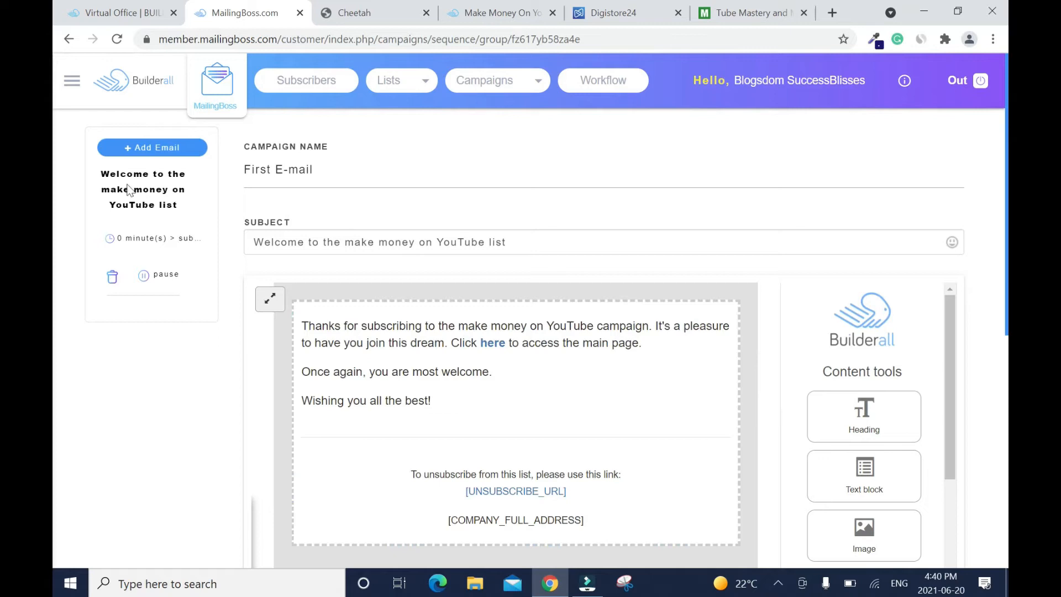
# Add another e-mail to the sequence and name its campaign "Second E-mail #".
pyautogui.click(143, 148)
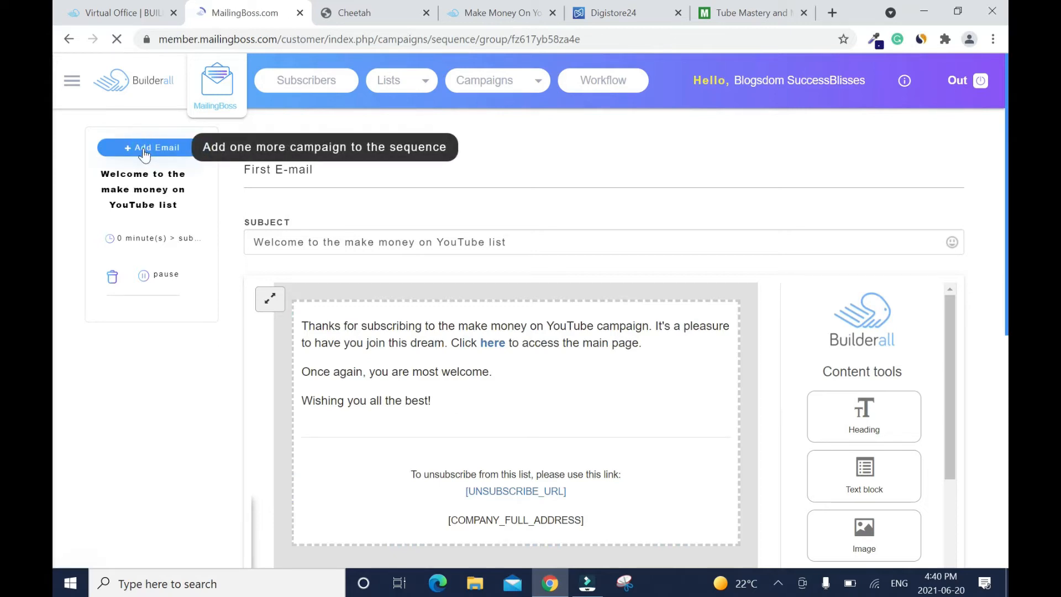
pyautogui.doubleClick(256, 169)
pyautogui.write('Second')
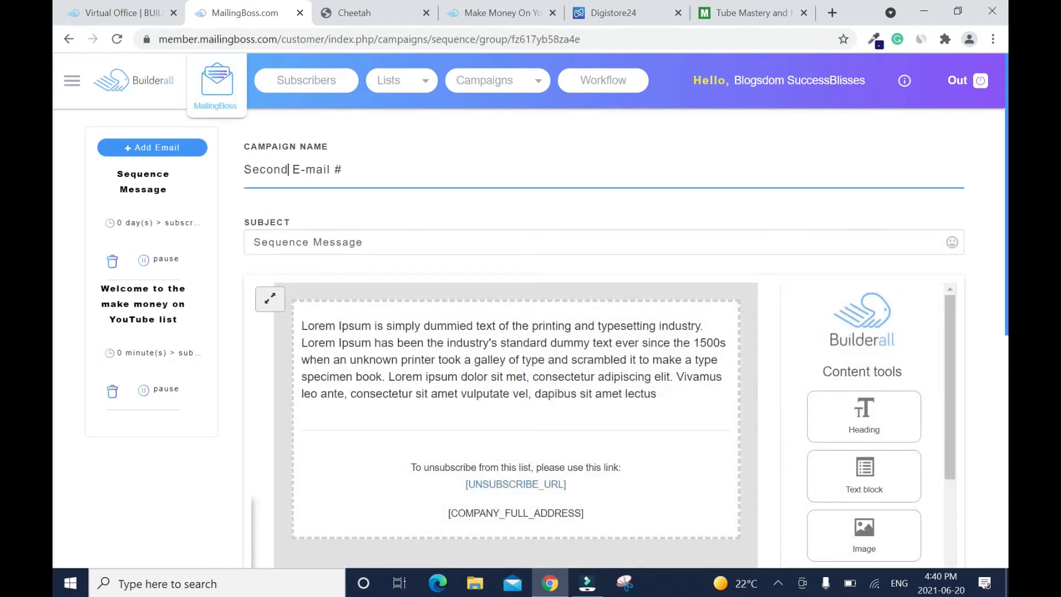
# Set the second e-mail's subject to "Follow Up - make money on YouTube".
pyautogui.moveTo(365, 242); pyautogui.dragTo(251, 245)
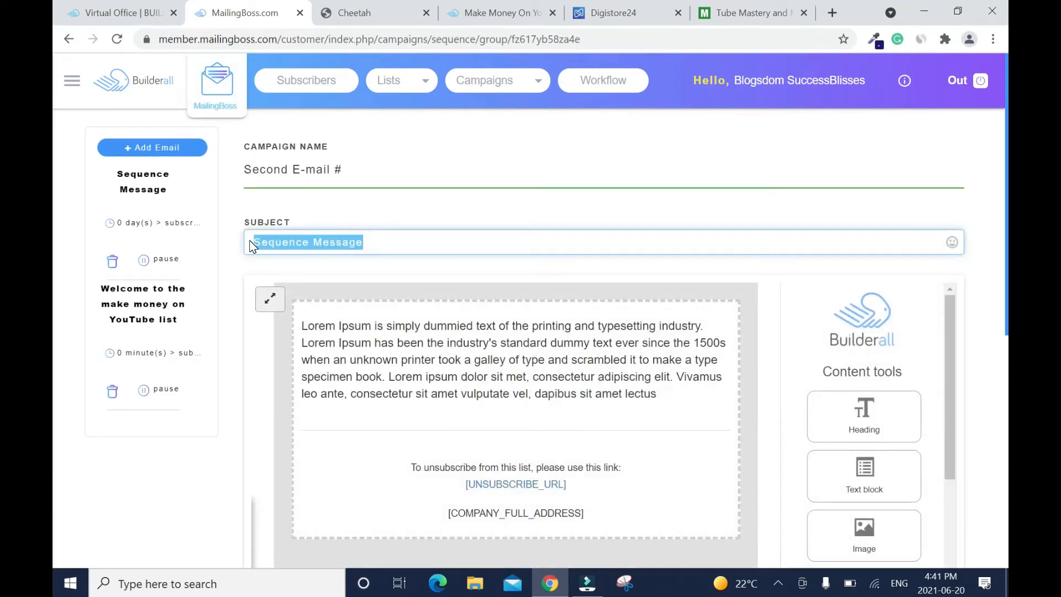
pyautogui.write('Follow Up')
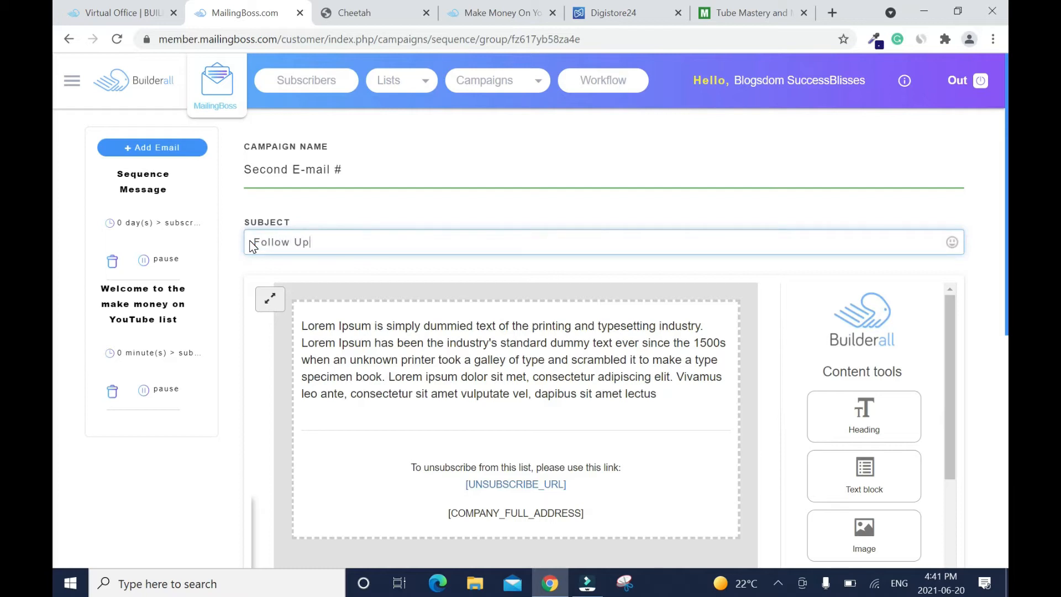
pyautogui.write(' - make money on YouTube')
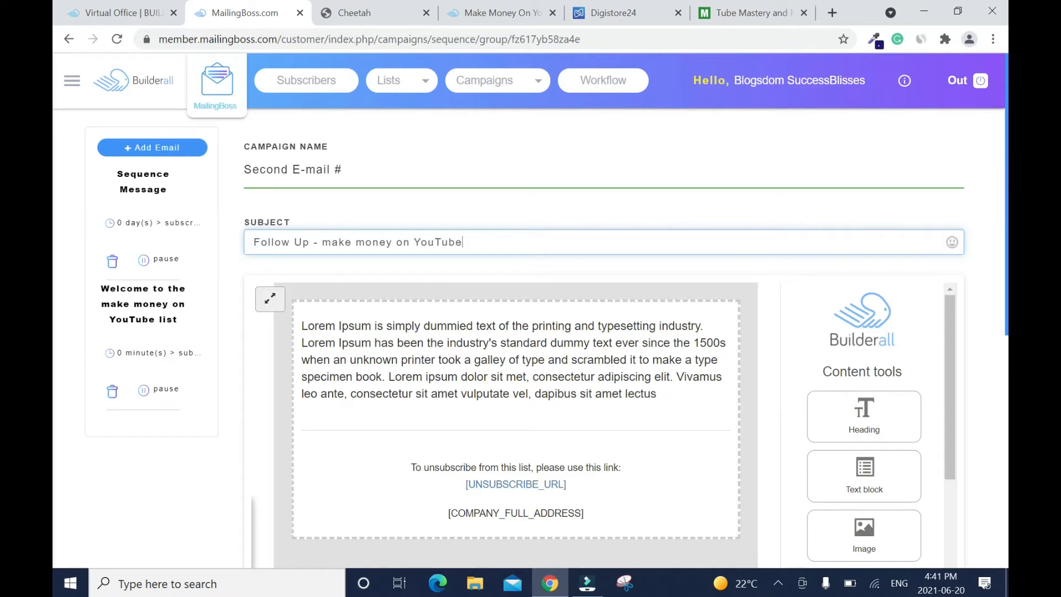
# Replace the placeholder body with "How is your day going today? I hope all is well with you!", a YouTube money reminder, and a "Click here" line.
pyautogui.click(304, 332)
pyautogui.moveTo(304, 331); pyautogui.dragTo(657, 394)
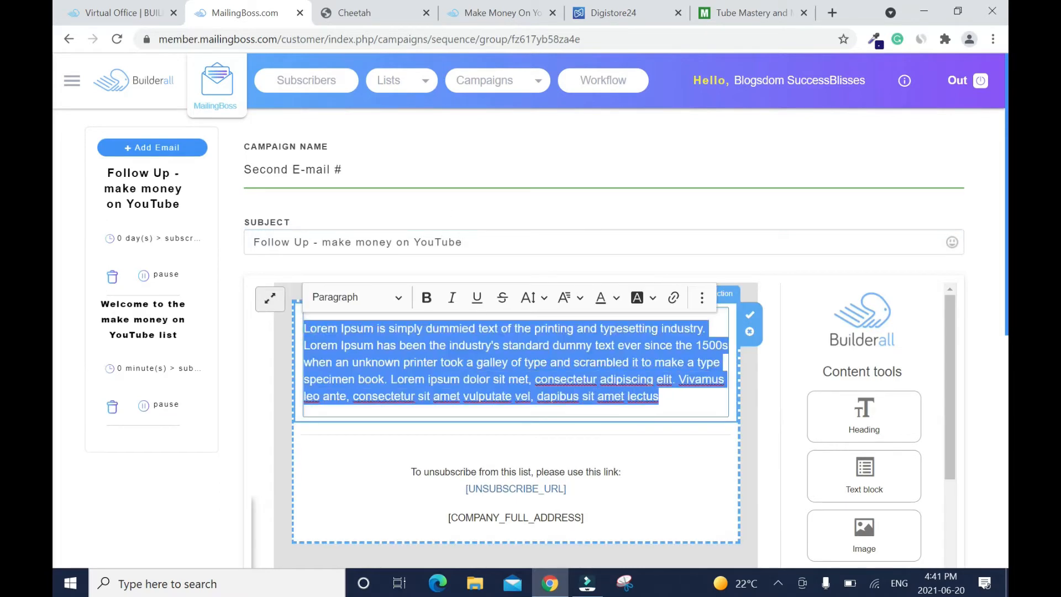
pyautogui.write('How is your day g')
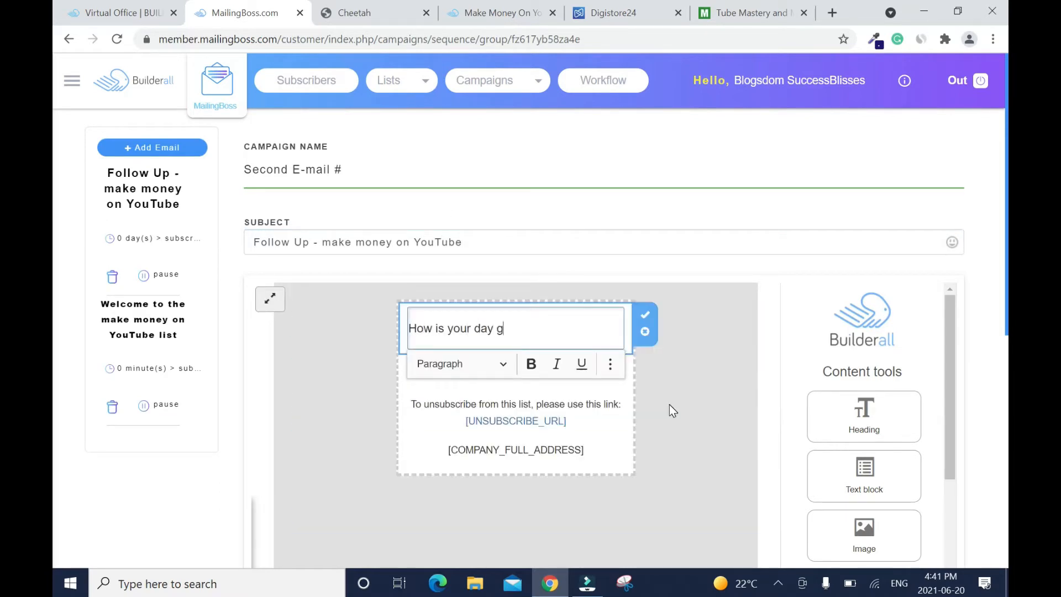
pyautogui.write('oing today? I hope all i')
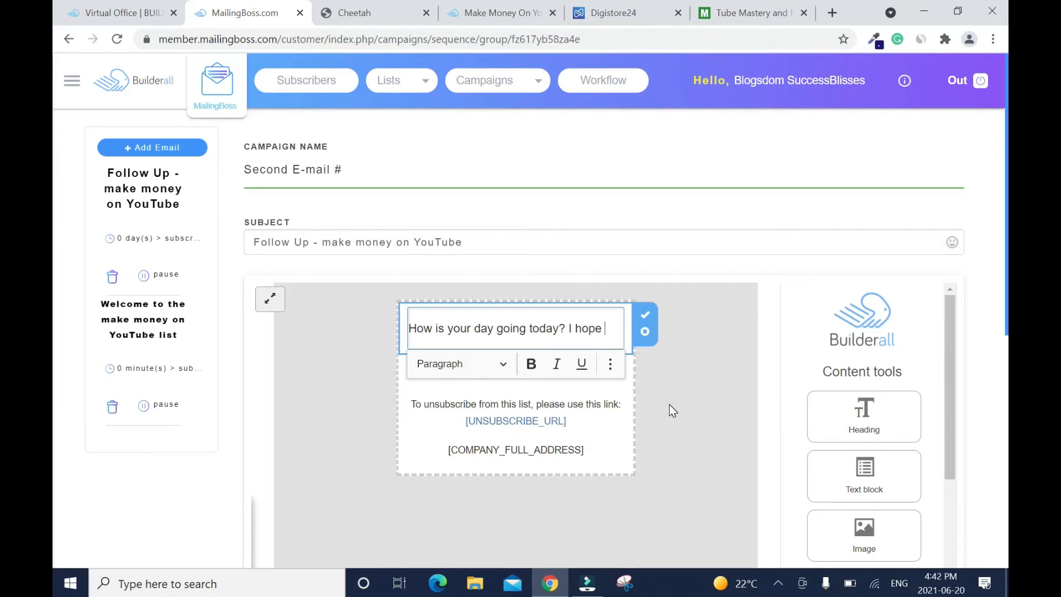
pyautogui.write('s well with you')
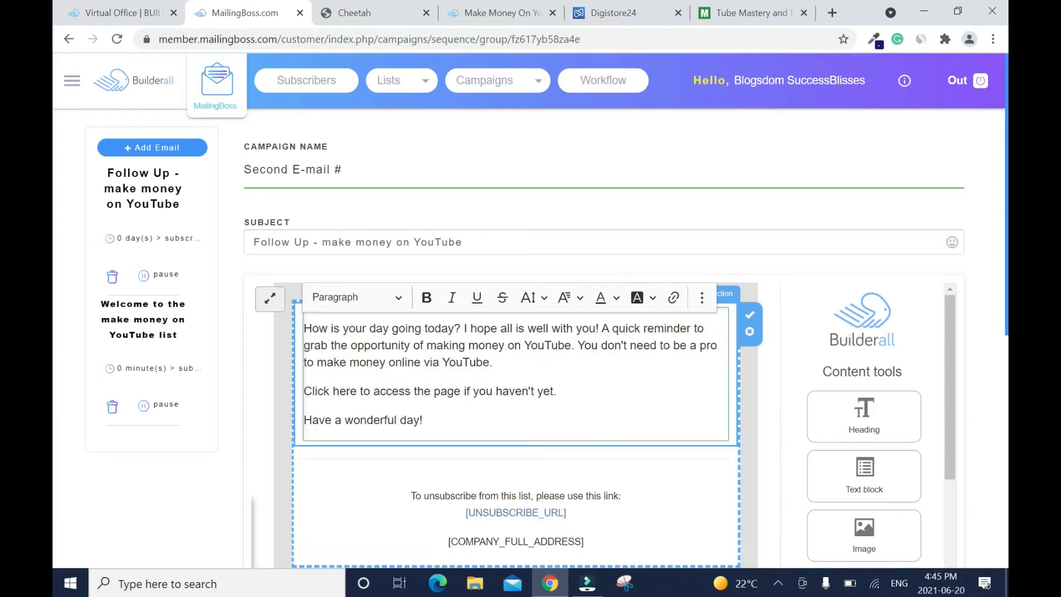
# Link the word "here" in the follow-up e-mail's body to the copied promotion URL.
pyautogui.moveTo(331, 391); pyautogui.dragTo(356, 390)
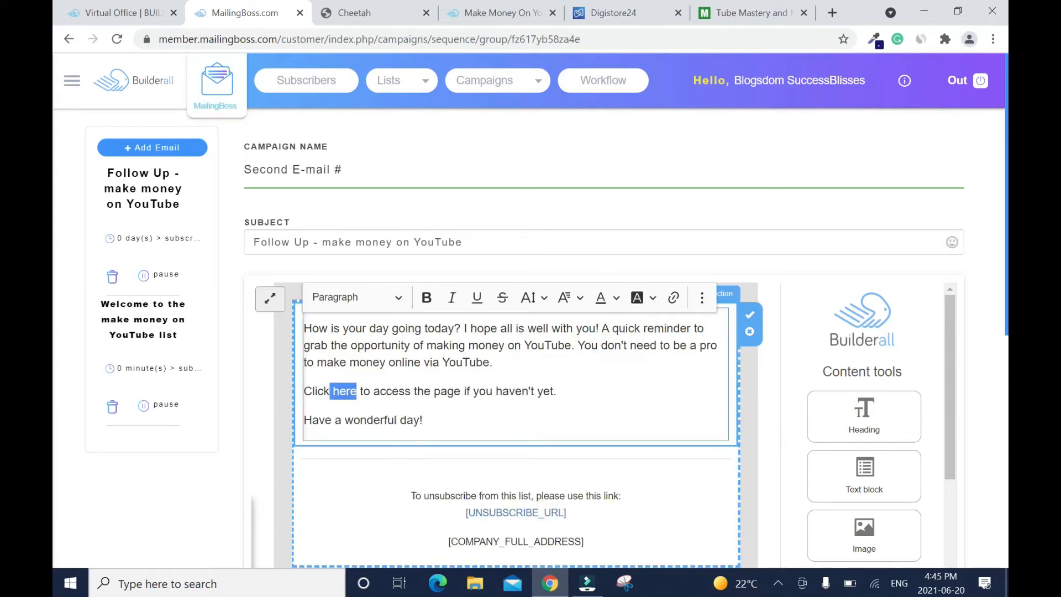
pyautogui.click(673, 298)
pyautogui.hotkey('ctrl', 'v')
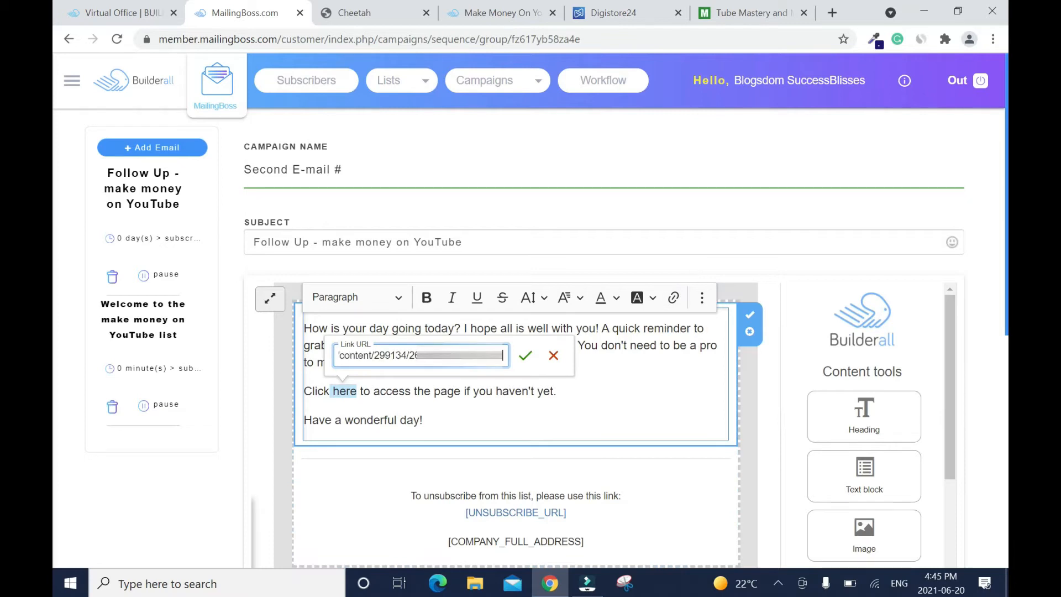
pyautogui.click(525, 356)
pyautogui.click(559, 391)
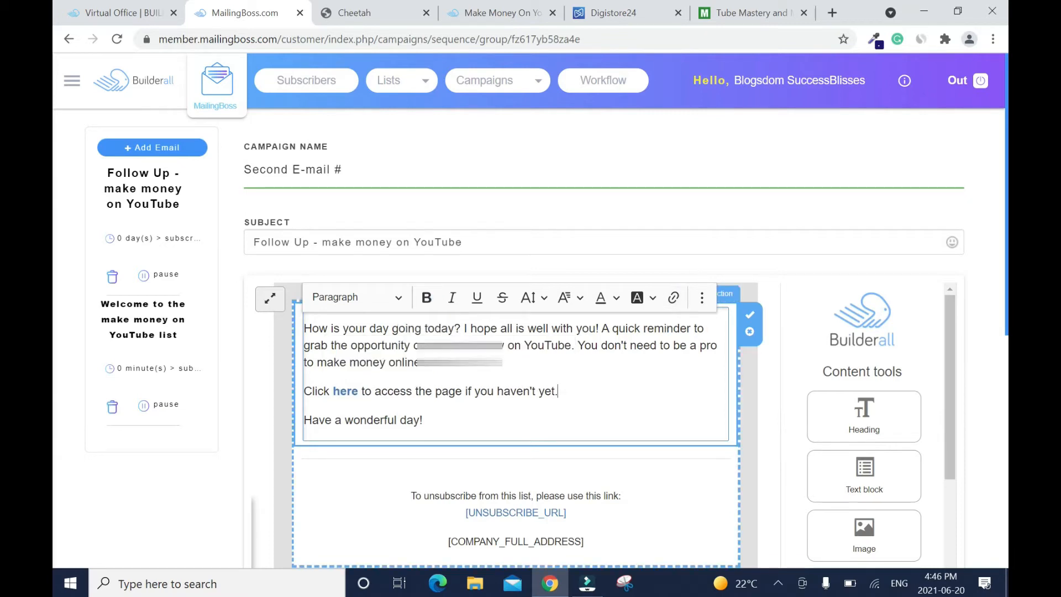
# Save the follow-up e-mail with its new subject and body.
pyautogui.scroll(-5, 55, 409)
pyautogui.scroll(-2, 56, 420)
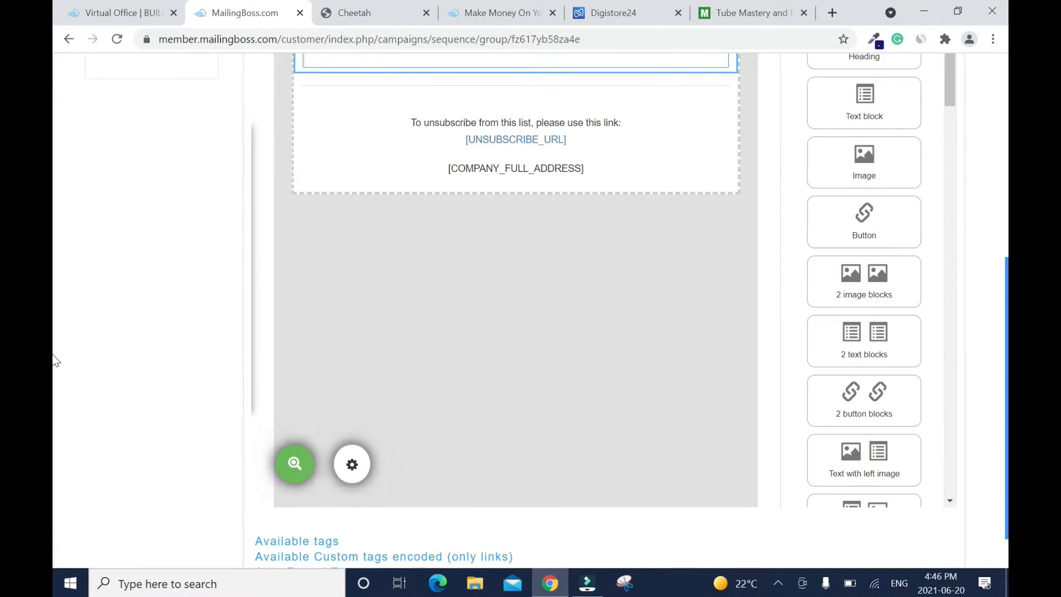
pyautogui.scroll(-1, 56, 393)
pyautogui.click(900, 540)
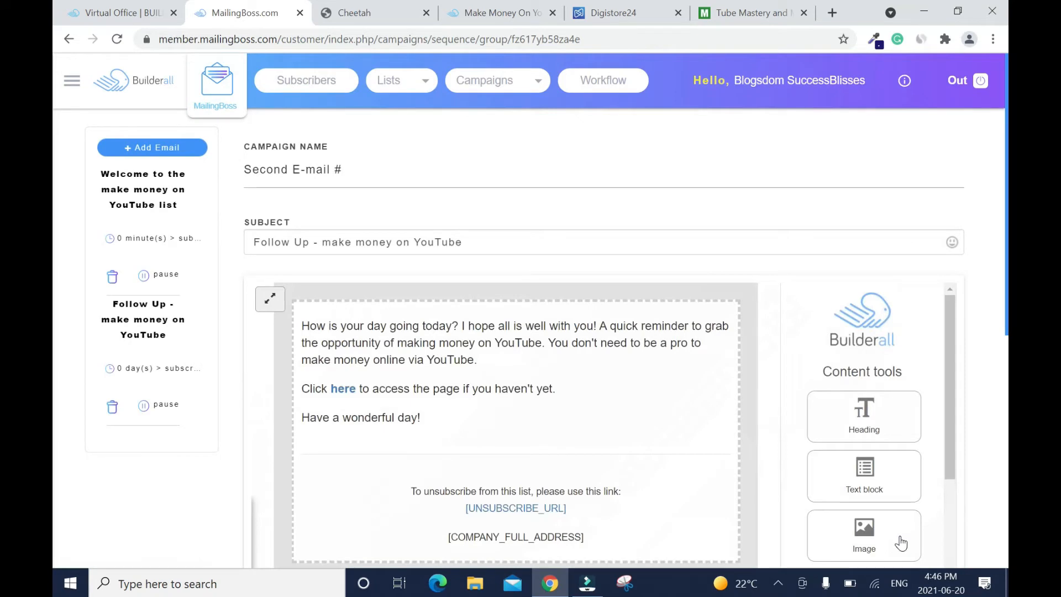
# Set the follow-up e-mail's autoresponder time value to 2 days after subscribe and save the campaign options.
pyautogui.click(135, 367)
pyautogui.click(485, 324)
pyautogui.press('BackSpace')
pyautogui.write('2')
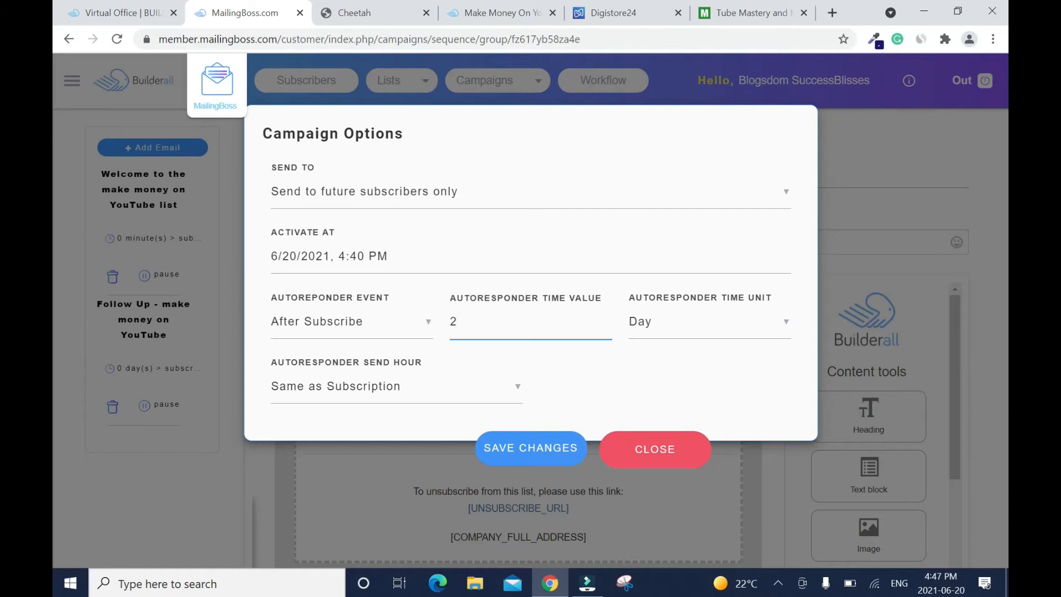
pyautogui.click(528, 448)
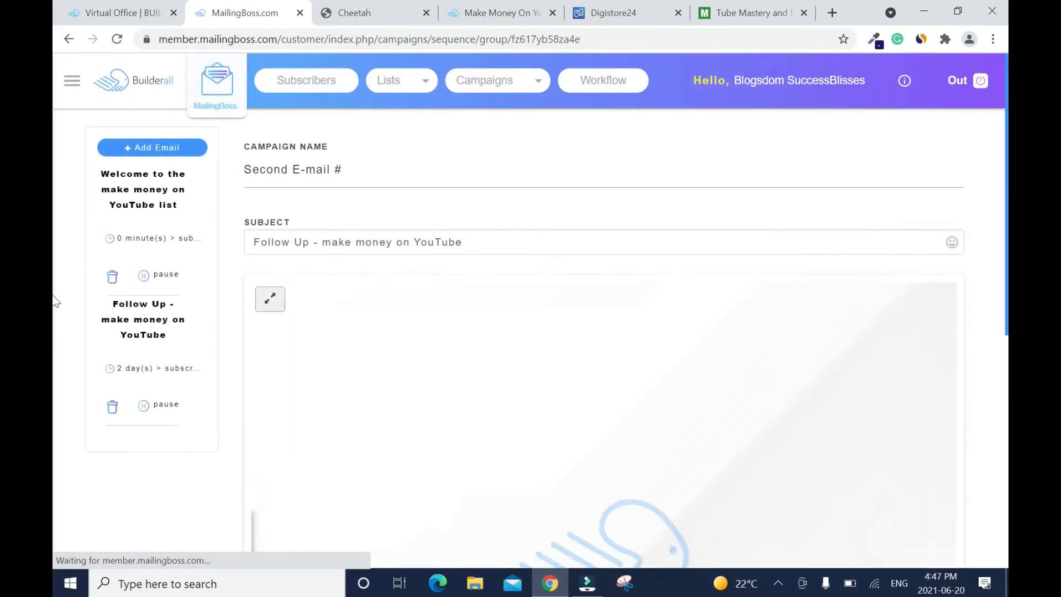
pyautogui.scroll(-8, 52, 451)
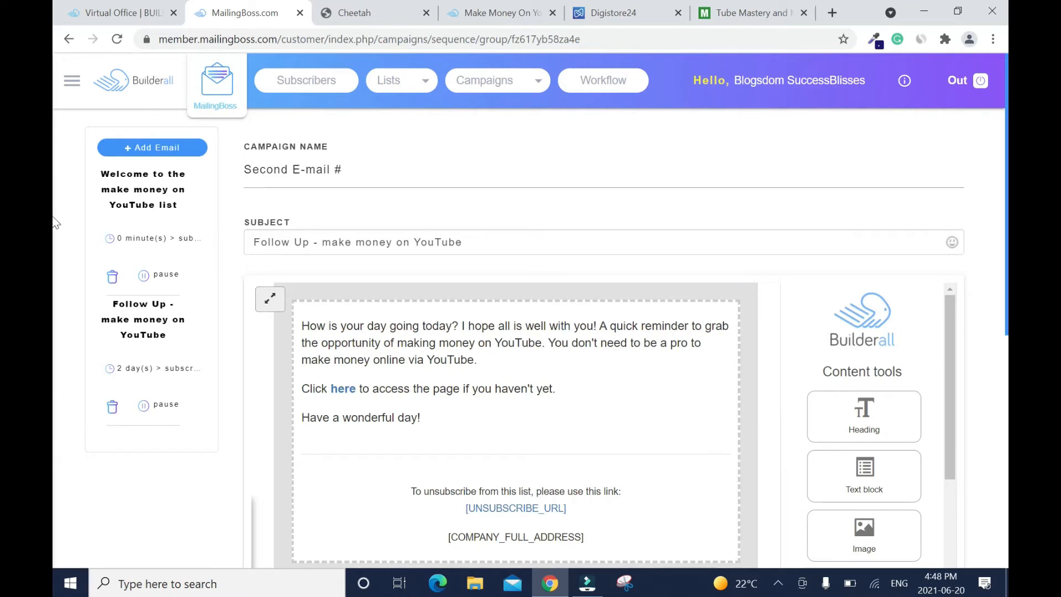
pyautogui.scroll(-2, 55, 238)
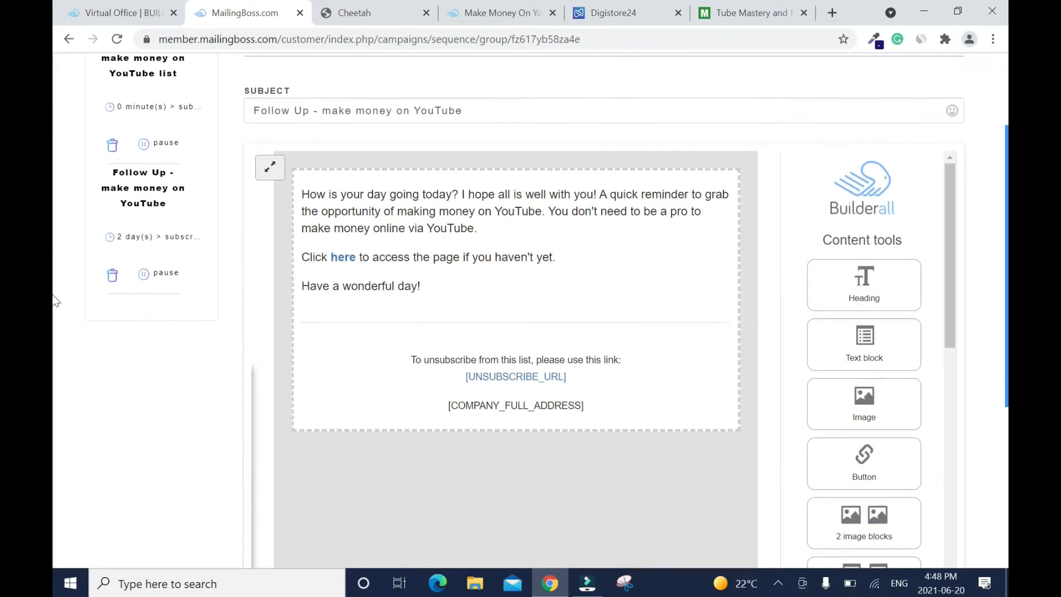
pyautogui.scroll(-1, 55, 301)
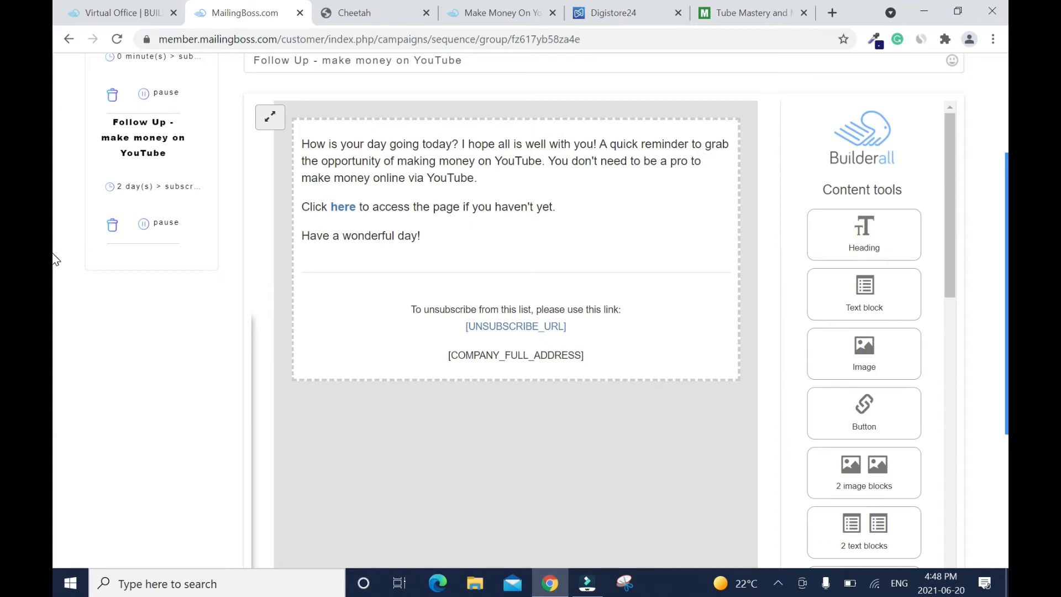
pyautogui.moveTo(1007, 253); pyautogui.dragTo(1002, 153)
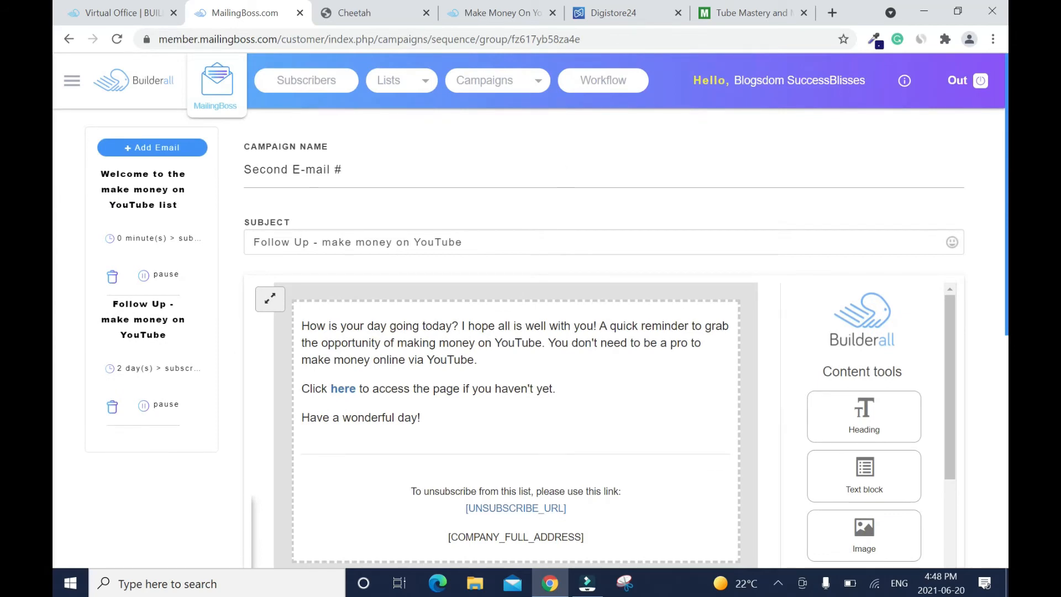
# Close the browser tabs with MailingBoss and the Tube Mastery affiliate page.
pyautogui.click(300, 13)
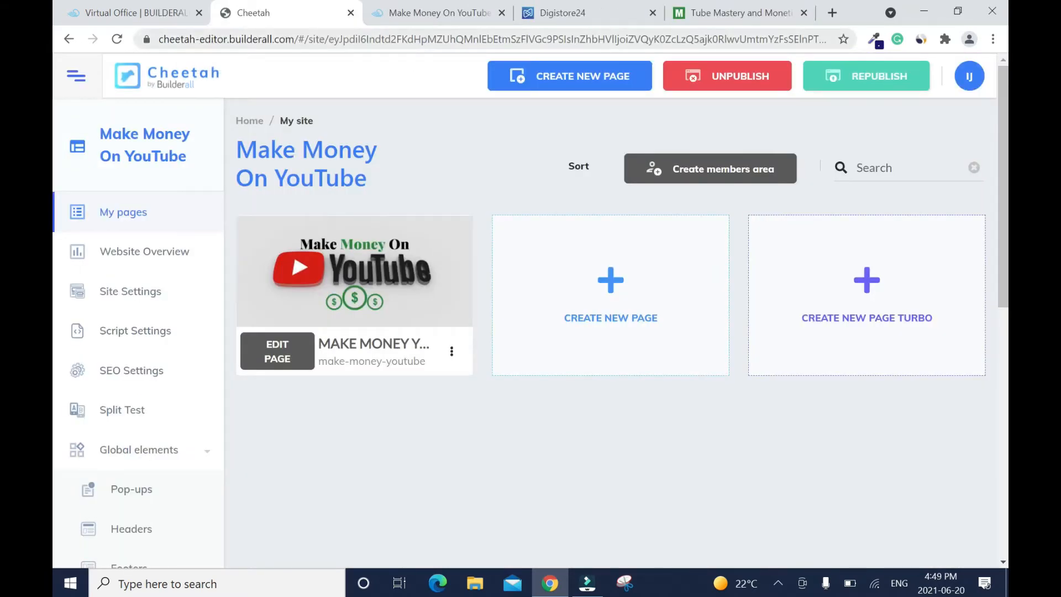
pyautogui.click(804, 13)
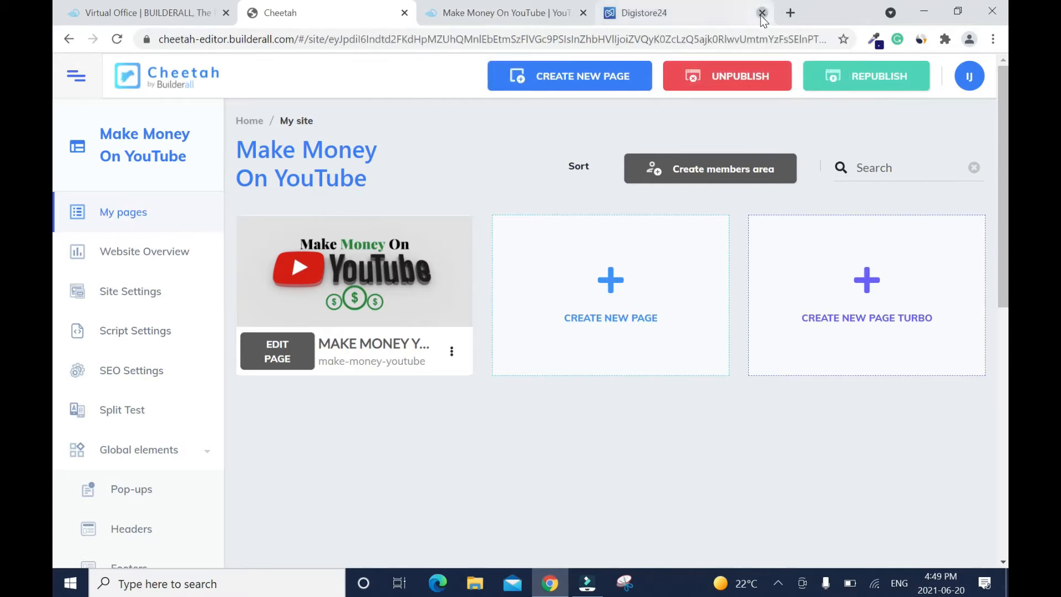
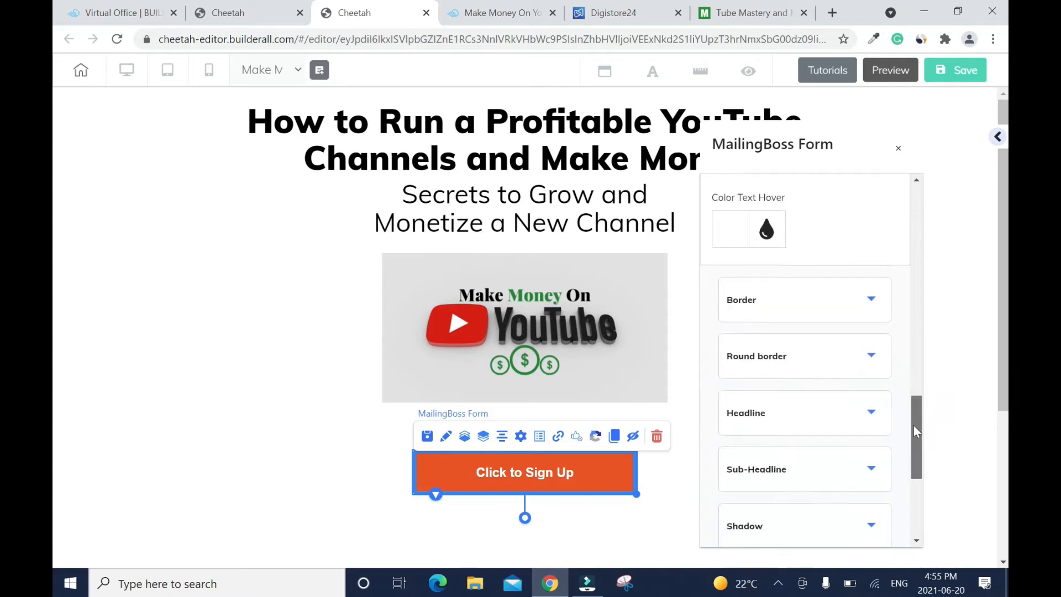
# Save the landing page, publish the site to its domain, and close the MailingBoss form settings.
pyautogui.click(955, 72)
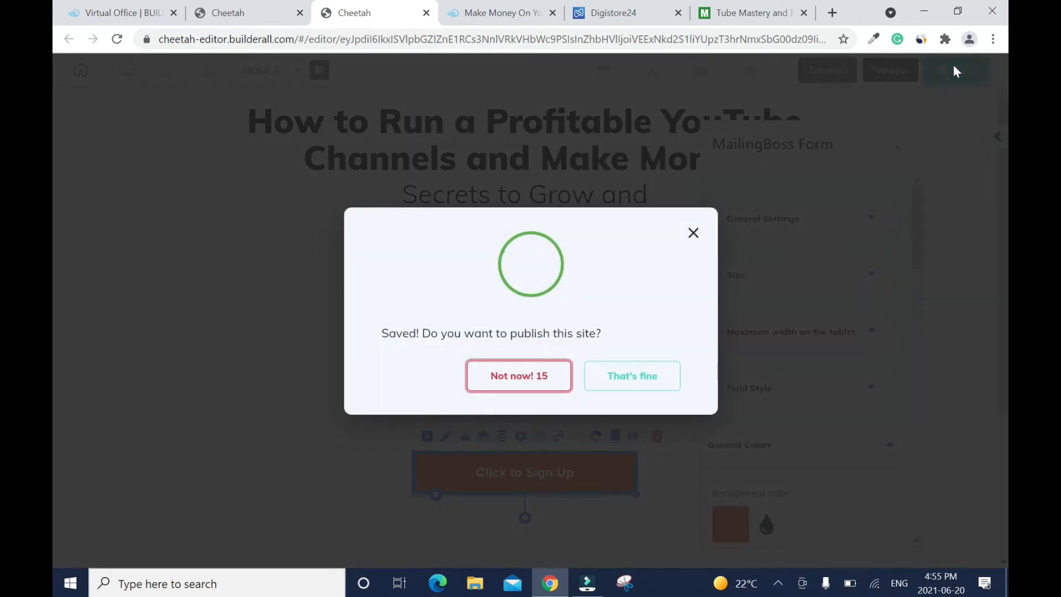
pyautogui.click(640, 380)
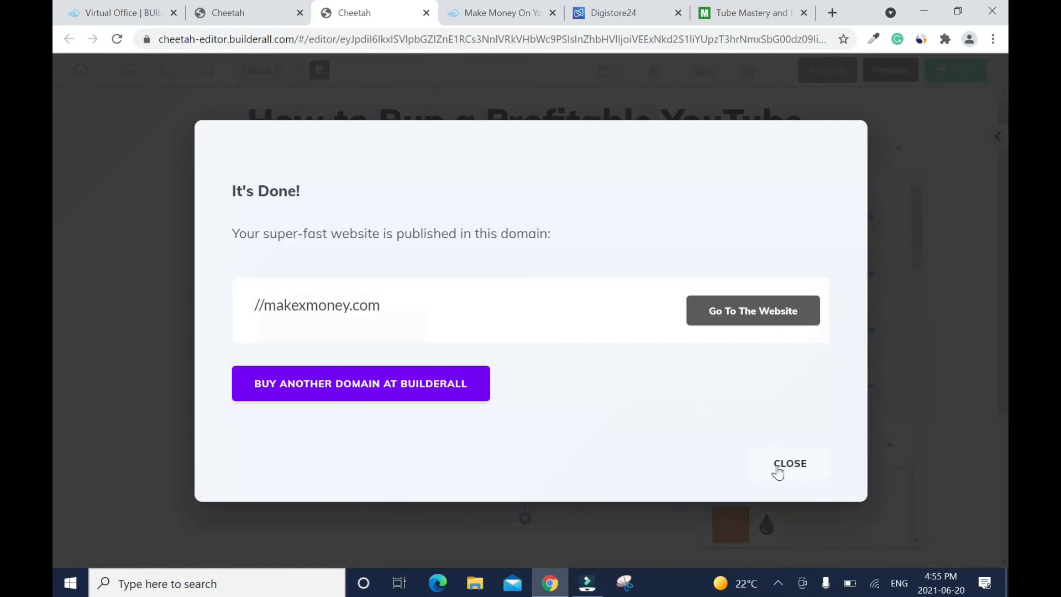
pyautogui.click(778, 470)
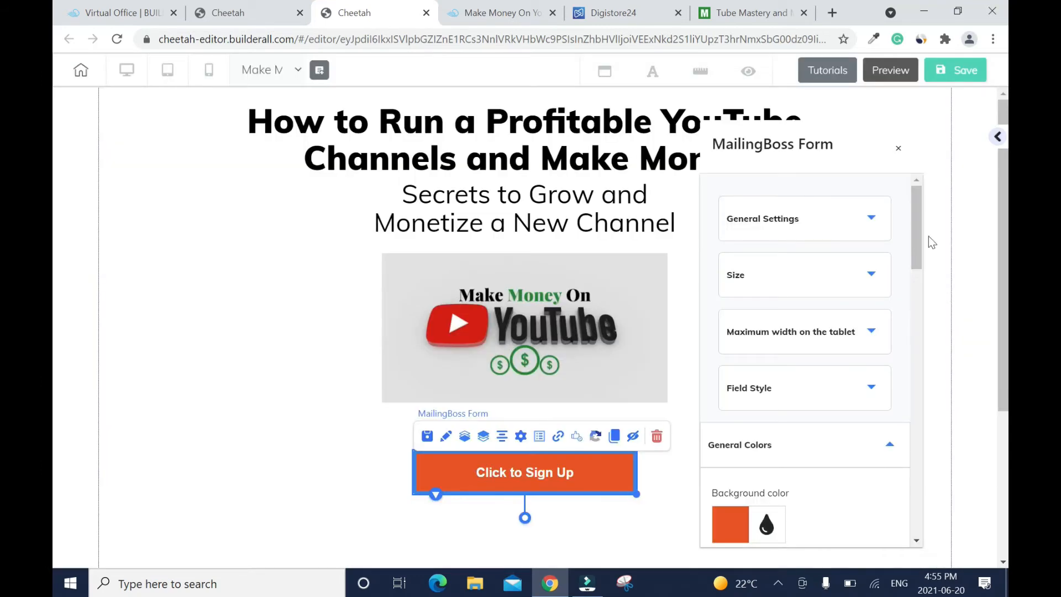
pyautogui.click(898, 148)
pyautogui.click(810, 451)
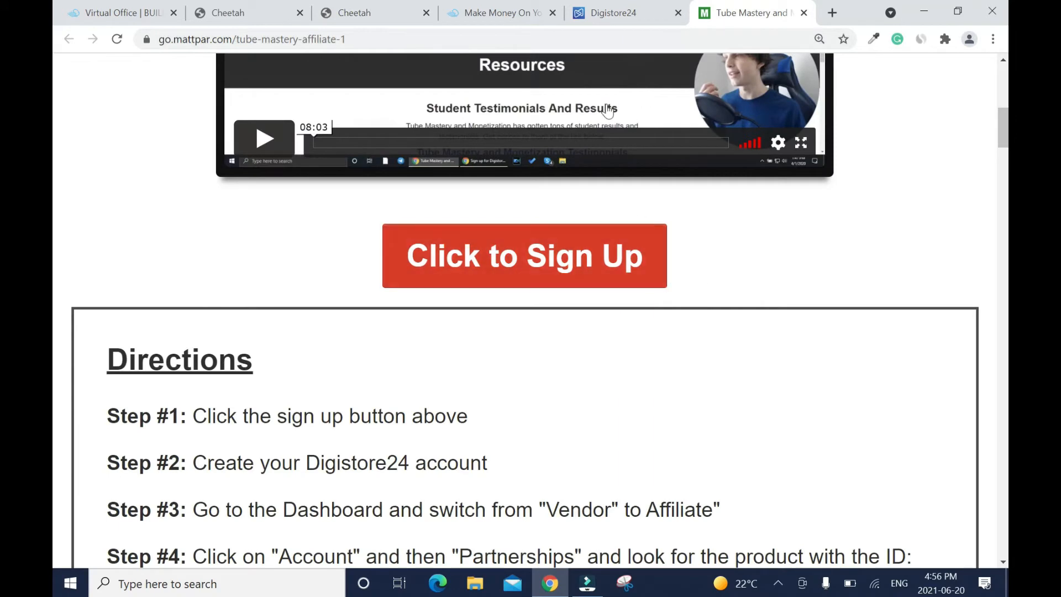
pyautogui.click(476, 12)
pyautogui.click(339, 20)
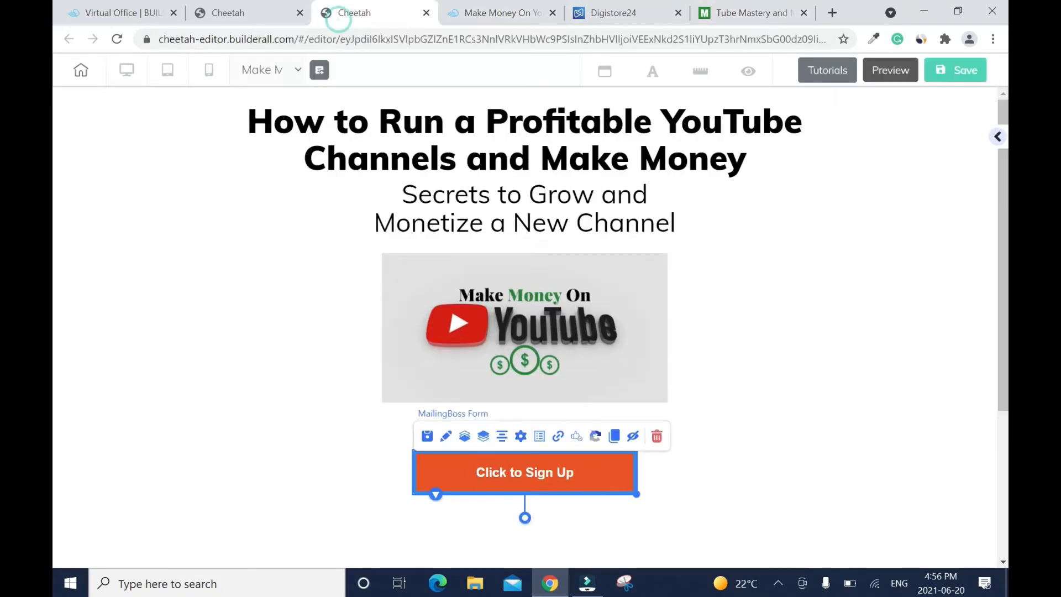
# Set the border color of the MailingBoss sign-up form to white and close its settings.
pyautogui.click(446, 438)
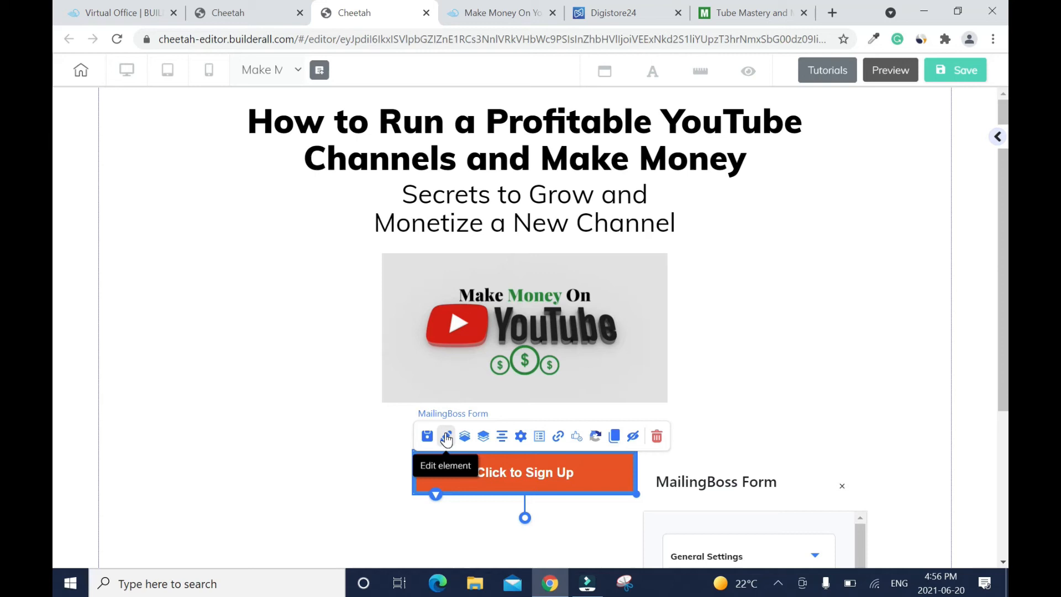
pyautogui.moveTo(850, 471); pyautogui.dragTo(855, 131)
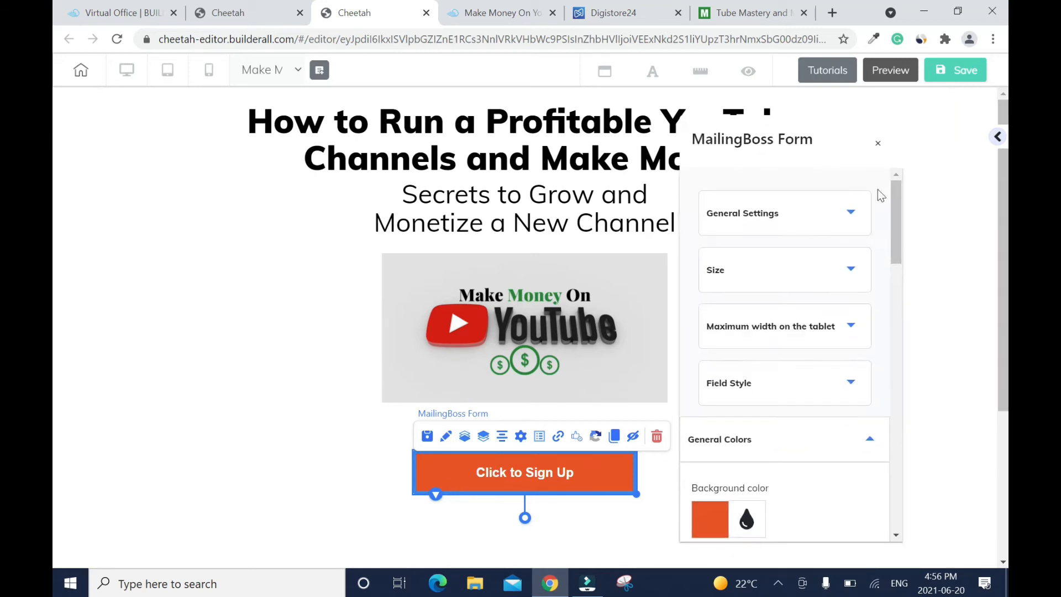
pyautogui.moveTo(896, 238); pyautogui.dragTo(895, 279)
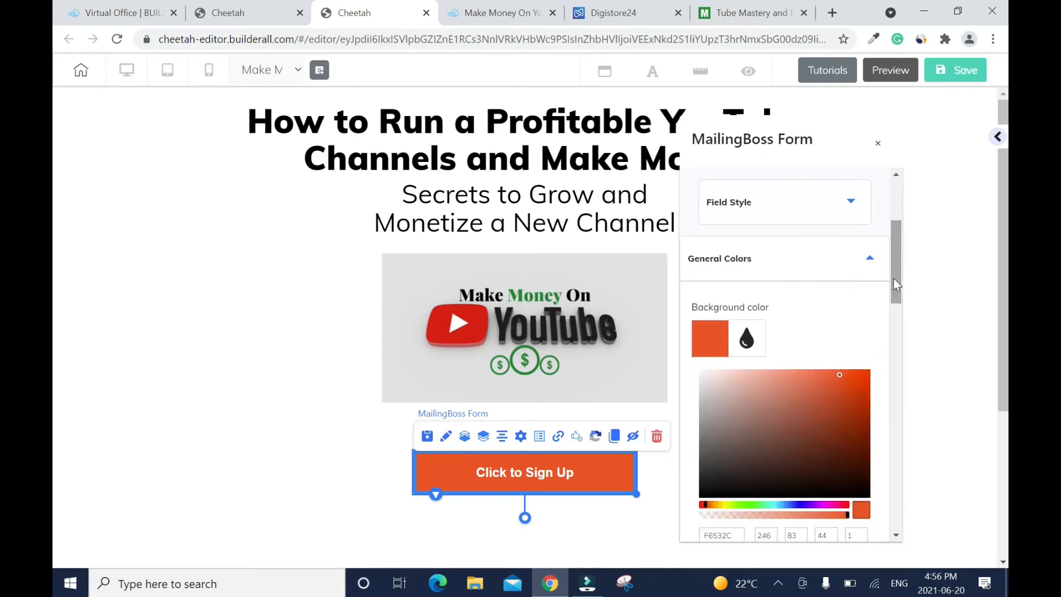
pyautogui.click(867, 258)
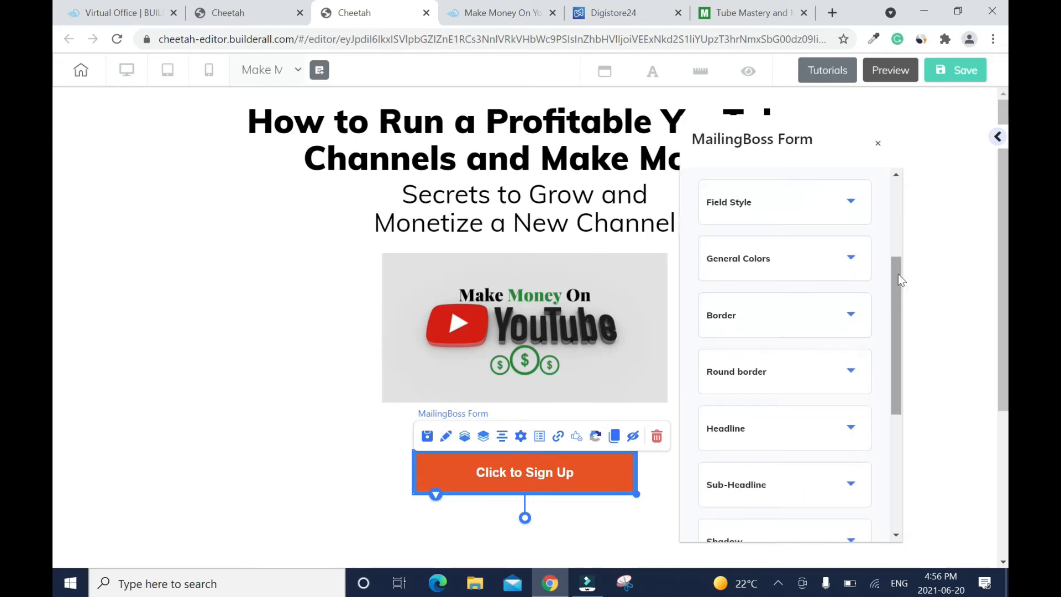
pyautogui.click(854, 316)
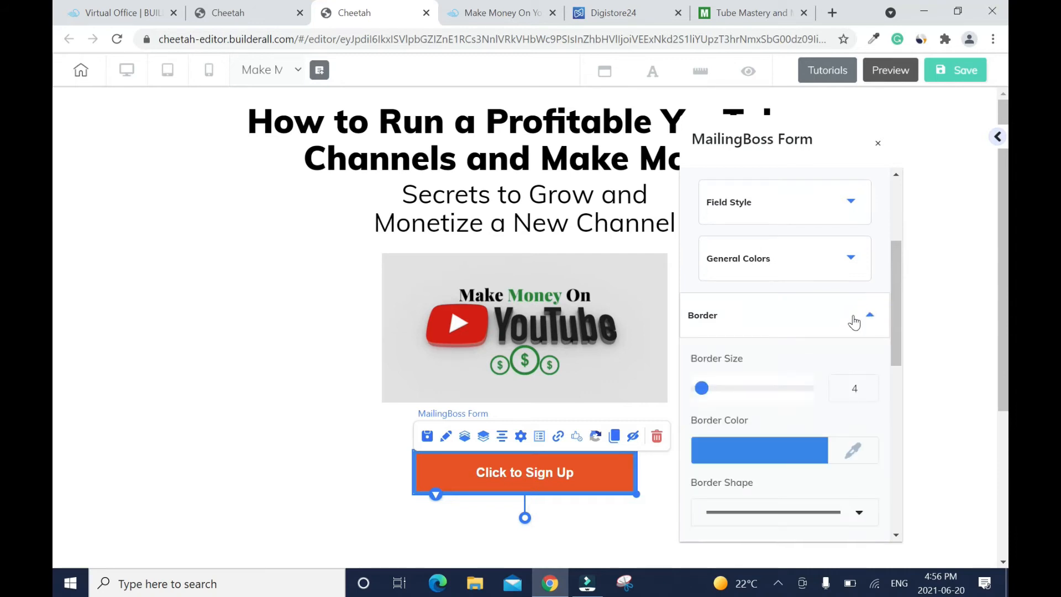
pyautogui.click(852, 451)
pyautogui.scroll(-4, 893, 283)
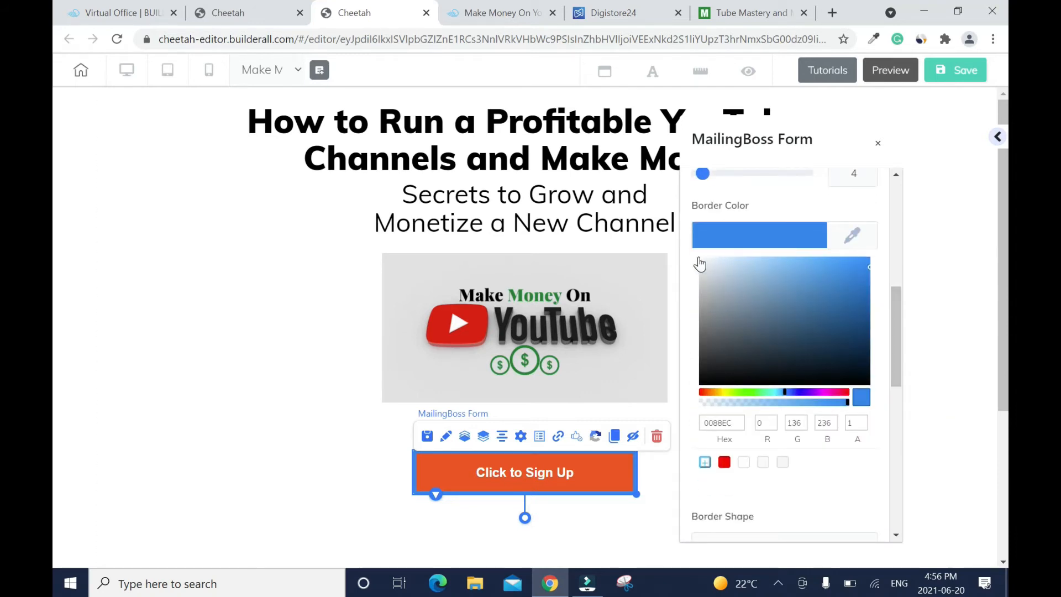
pyautogui.click(702, 267)
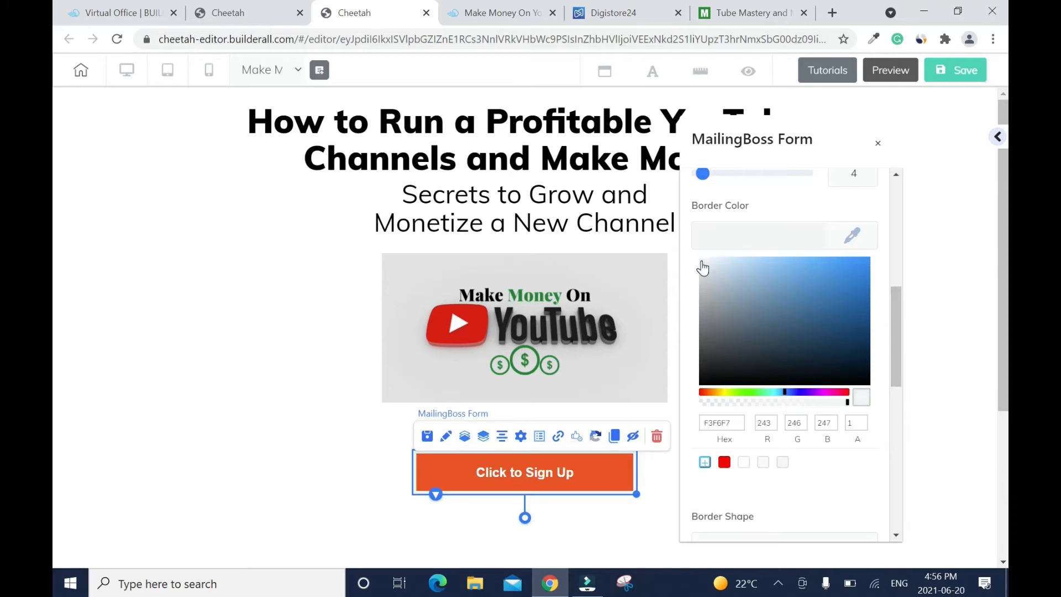
pyautogui.click(695, 258)
pyautogui.click(878, 145)
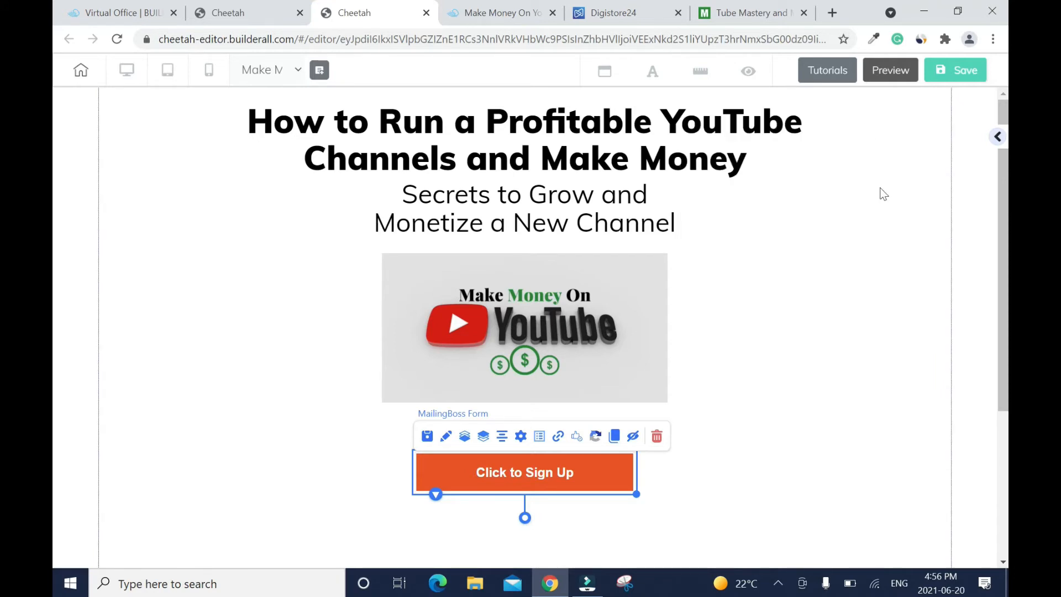
pyautogui.click(909, 264)
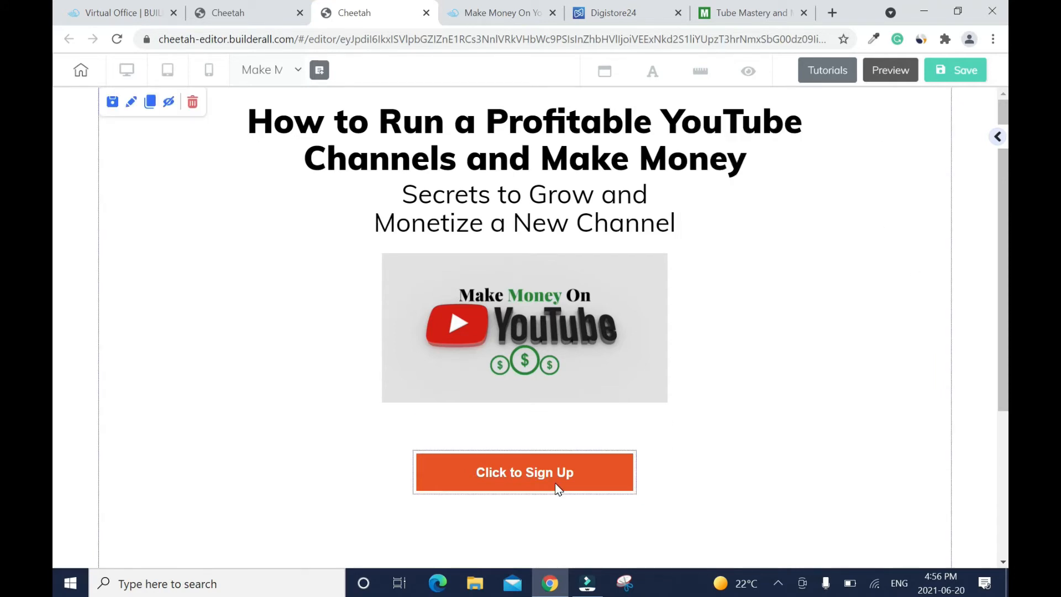
# Save the landing page, publish it to makexmoney.com, and dismiss the publishing dialog.
pyautogui.click(948, 75)
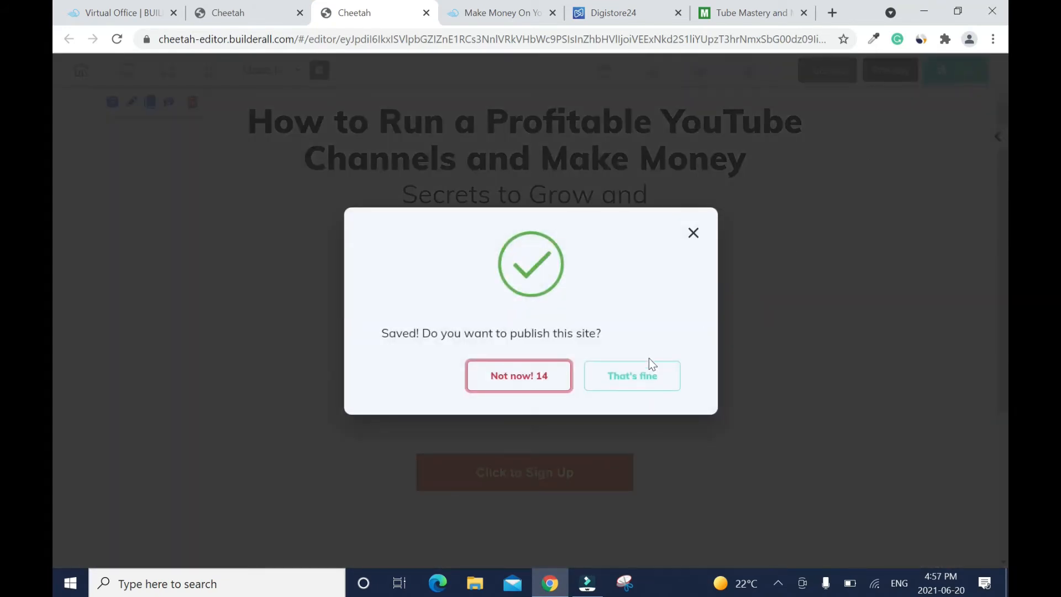
pyautogui.click(631, 382)
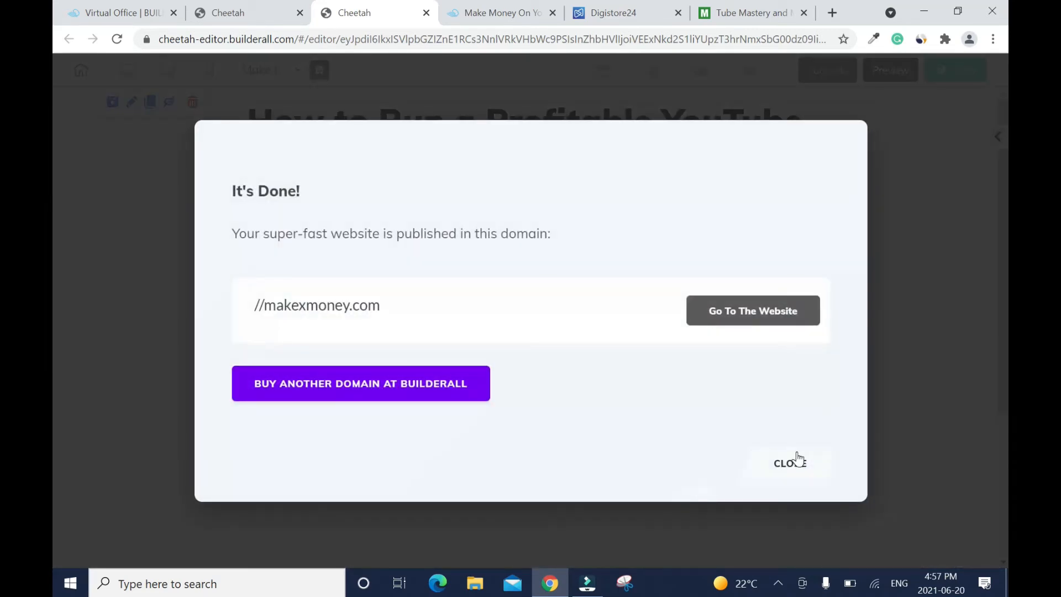
pyautogui.click(796, 461)
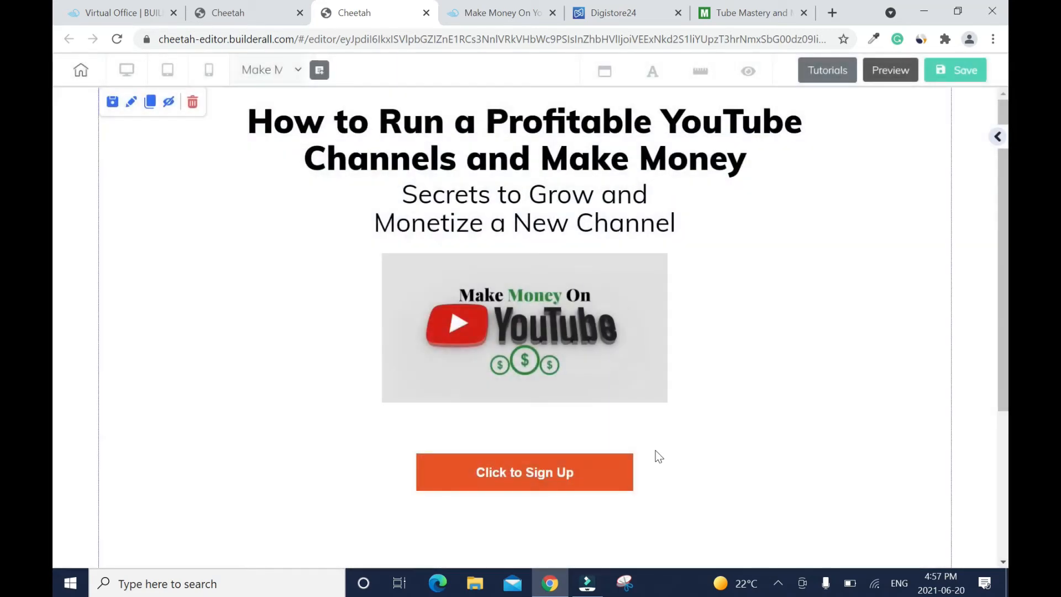
# Connect the MailingBoss form to the Make Money On YouTube list and save the choice.
pyautogui.click(600, 477)
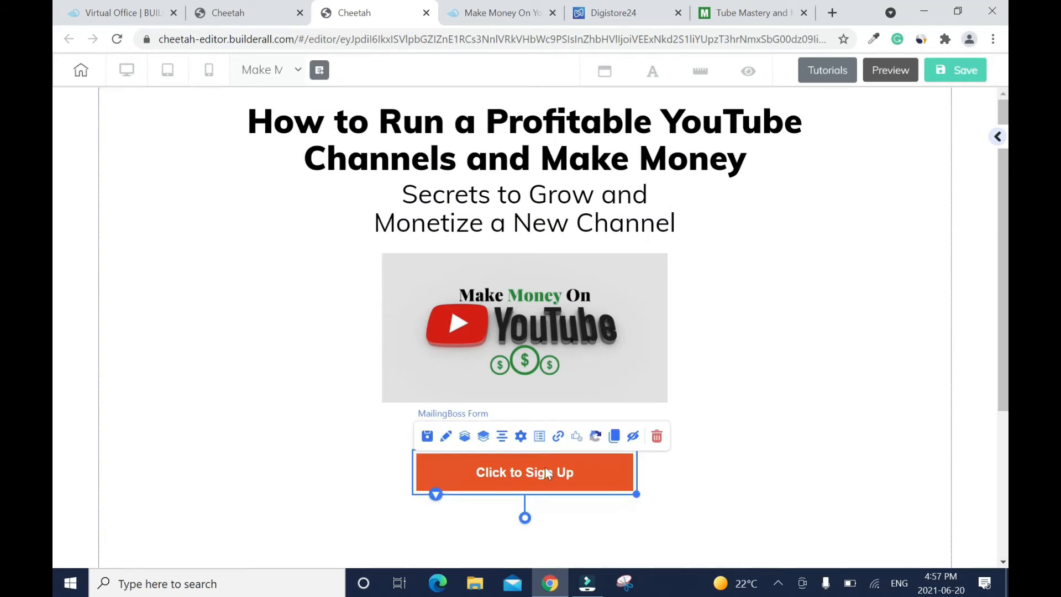
pyautogui.click(521, 436)
pyautogui.click(535, 150)
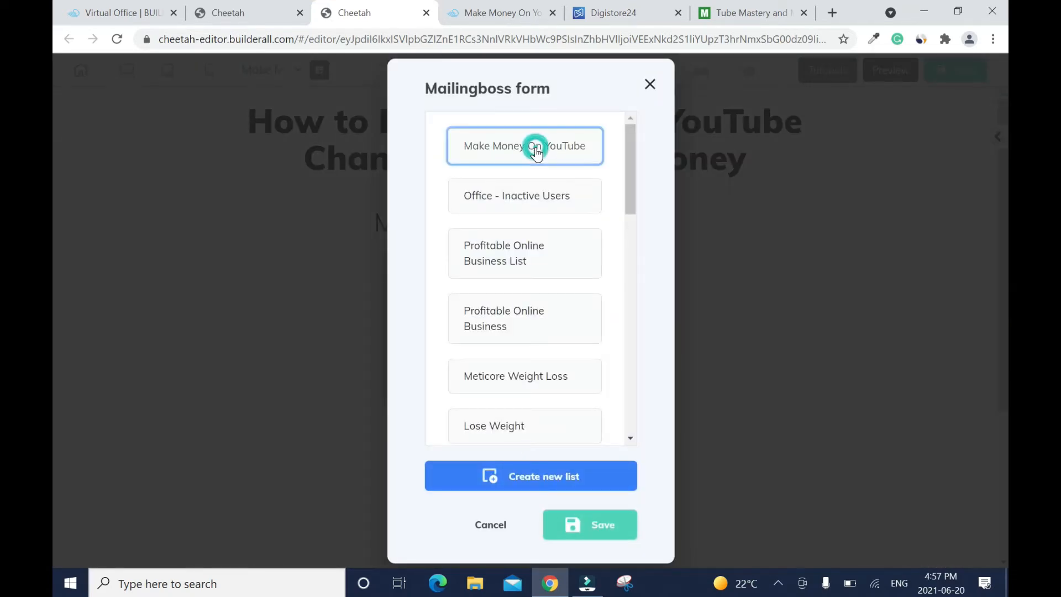
pyautogui.click(604, 525)
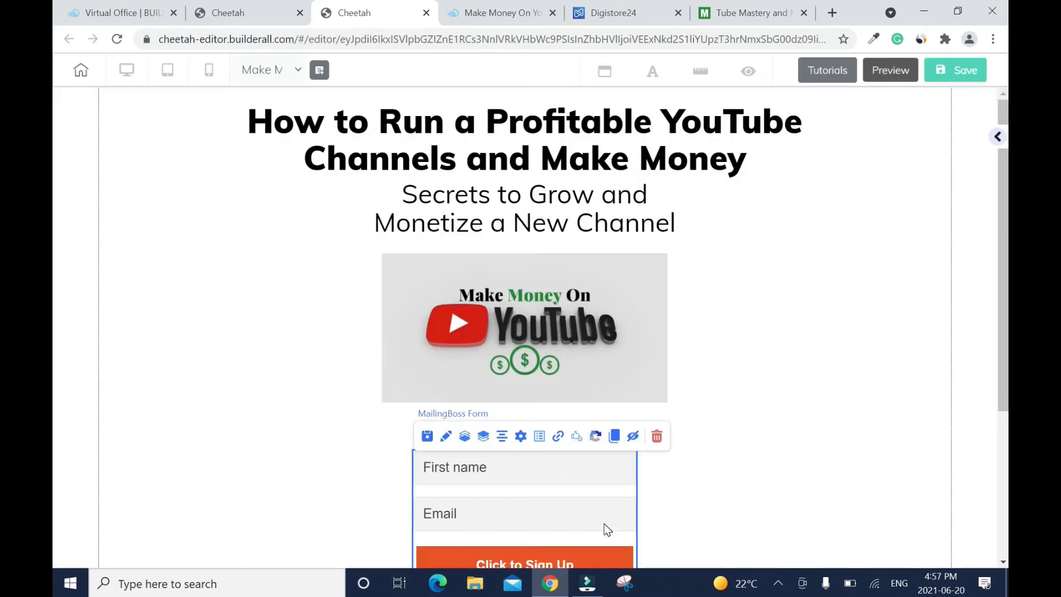
# Widen the sign-up form beyond the width of the YouTube image and center it horizontally on the page.
pyautogui.moveTo(1007, 324); pyautogui.dragTo(1006, 398)
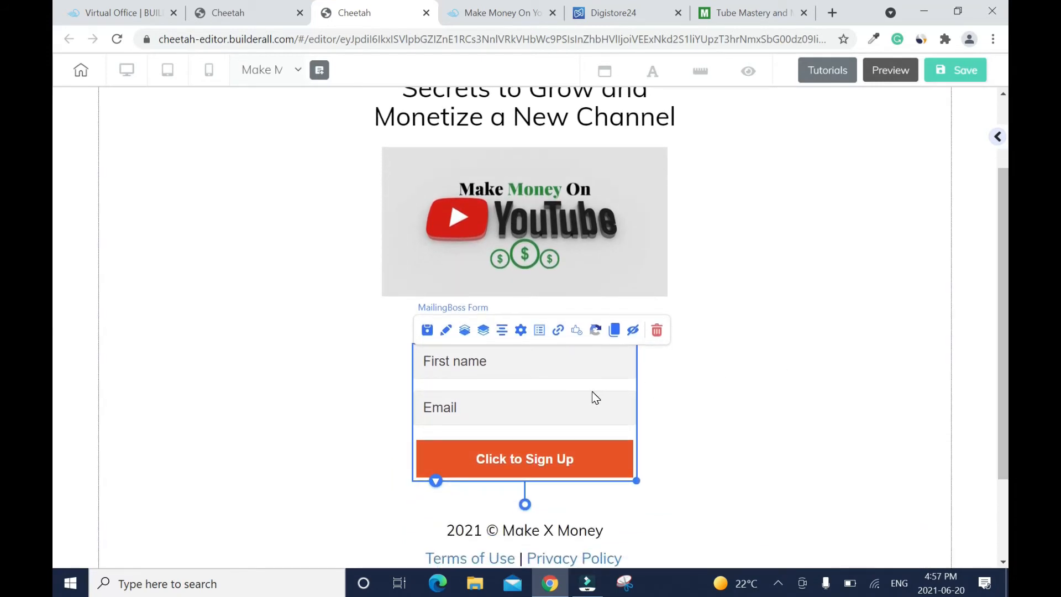
pyautogui.click(707, 385)
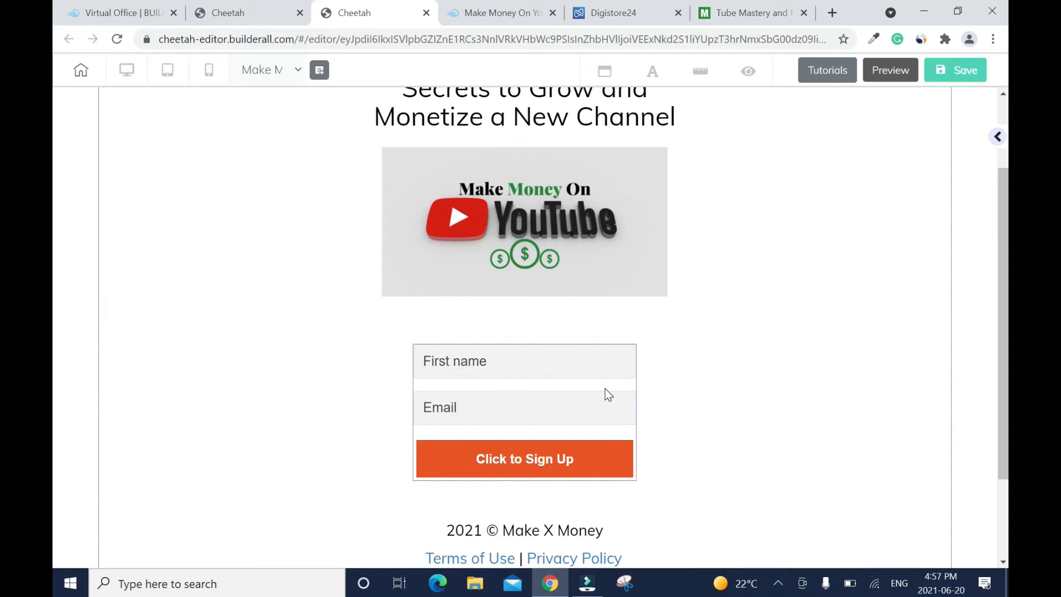
pyautogui.click(608, 395)
pyautogui.moveTo(636, 478); pyautogui.dragTo(784, 469)
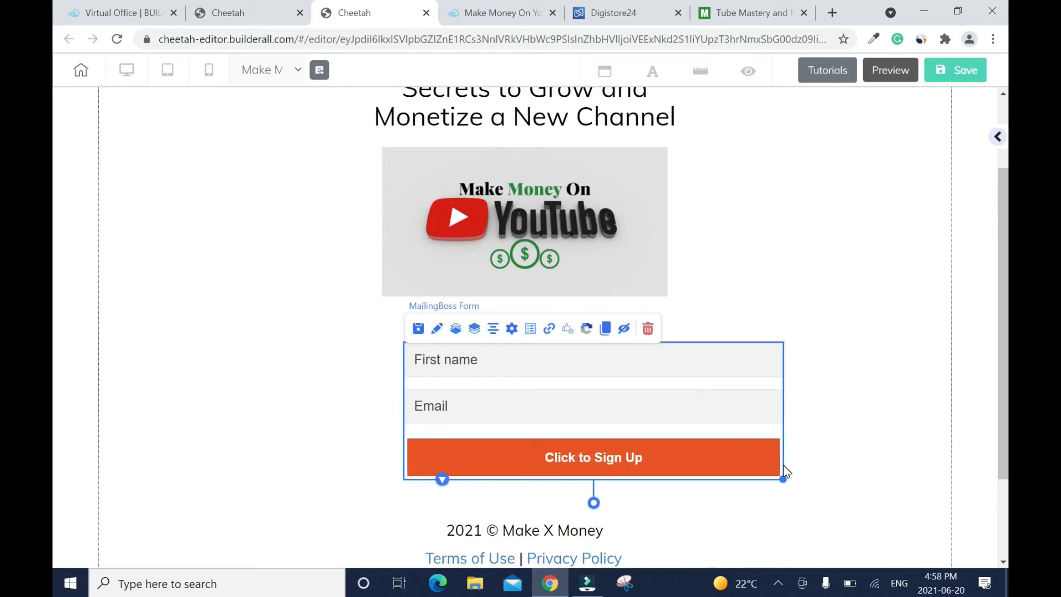
pyautogui.moveTo(741, 422); pyautogui.dragTo(664, 417)
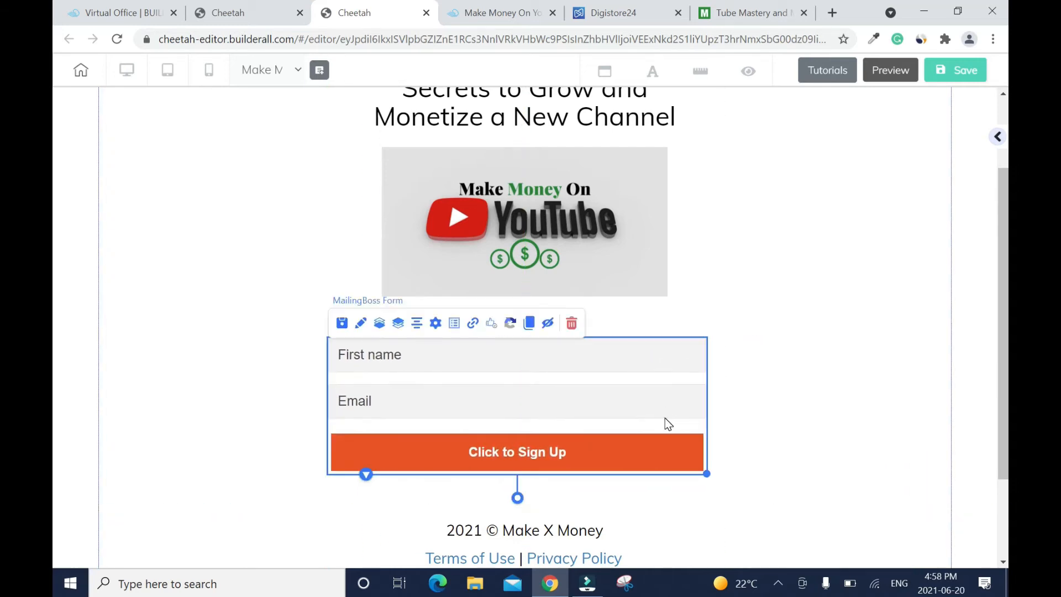
pyautogui.click(416, 324)
pyautogui.click(842, 322)
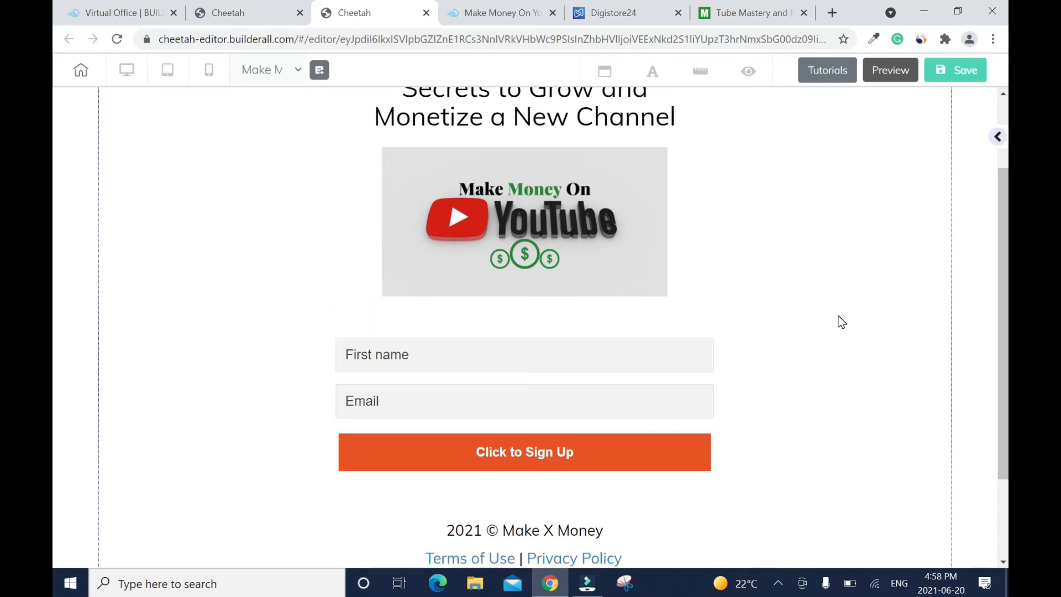
# Extend the page section downward and move the Facebook and YouTube disclaimers lower.
pyautogui.scroll(-2, 55, 322)
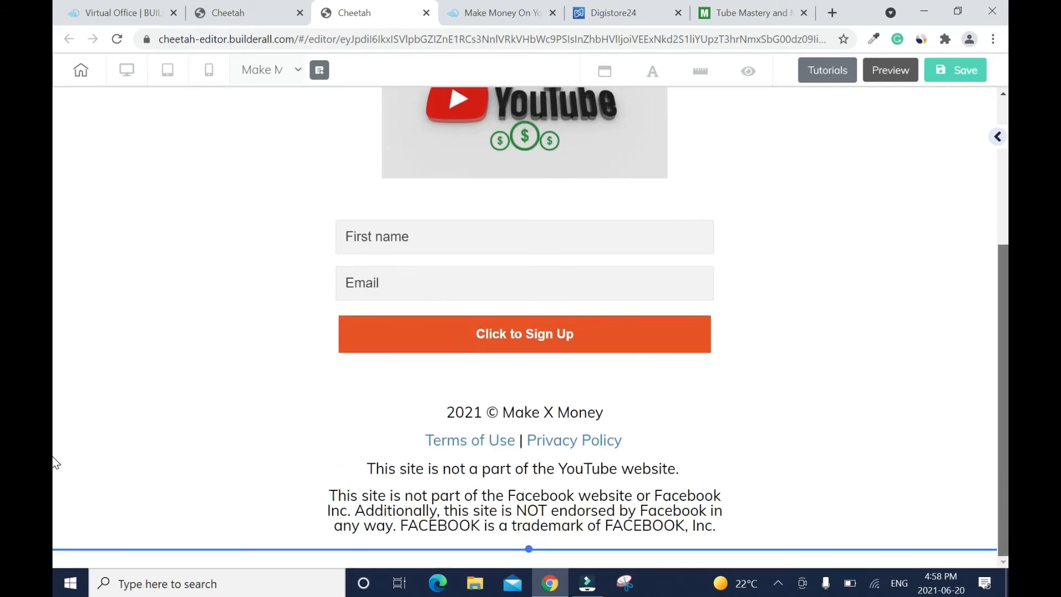
pyautogui.scroll(-1, 530, 553)
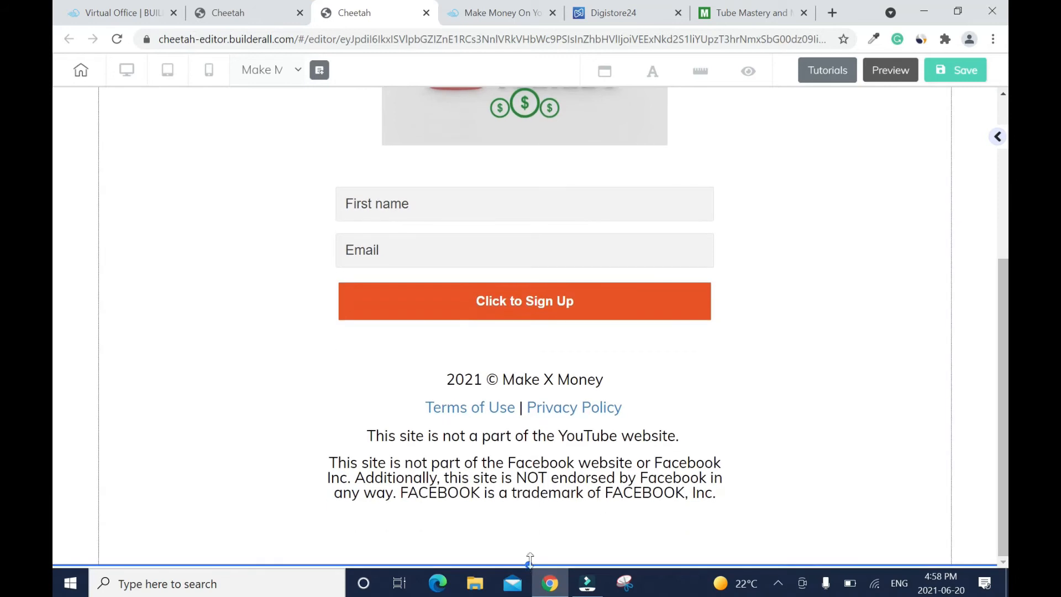
pyautogui.moveTo(527, 564); pyautogui.dragTo(530, 588)
pyautogui.moveTo(676, 437); pyautogui.dragTo(672, 507)
pyautogui.moveTo(621, 403); pyautogui.dragTo(620, 470)
pyautogui.click(745, 447)
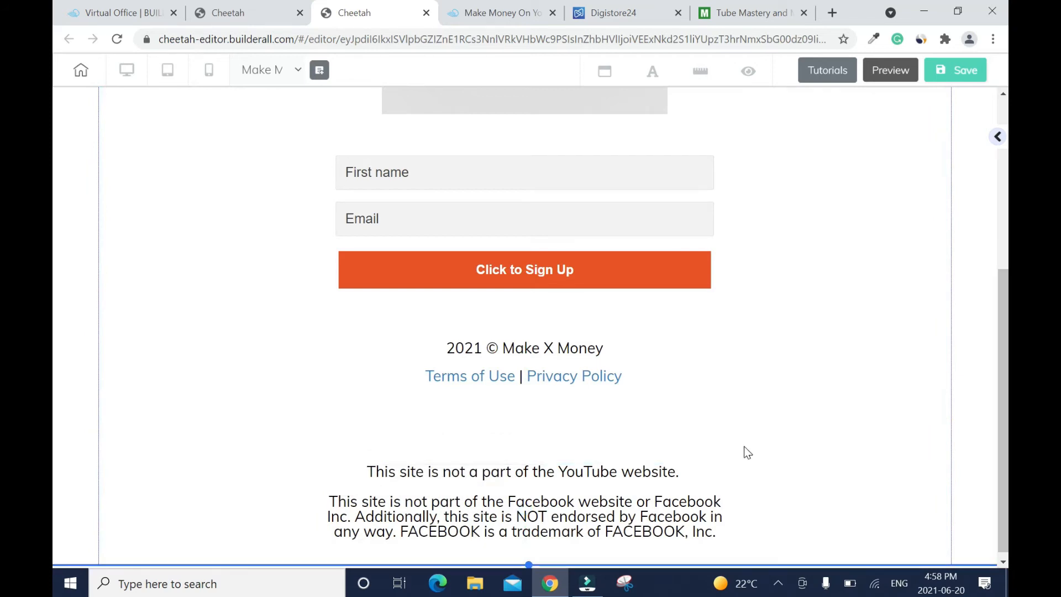
# Move the Terms of Use and Privacy Policy links and the copyright line down to just above the YouTube disclaimer.
pyautogui.moveTo(586, 385); pyautogui.dragTo(587, 455)
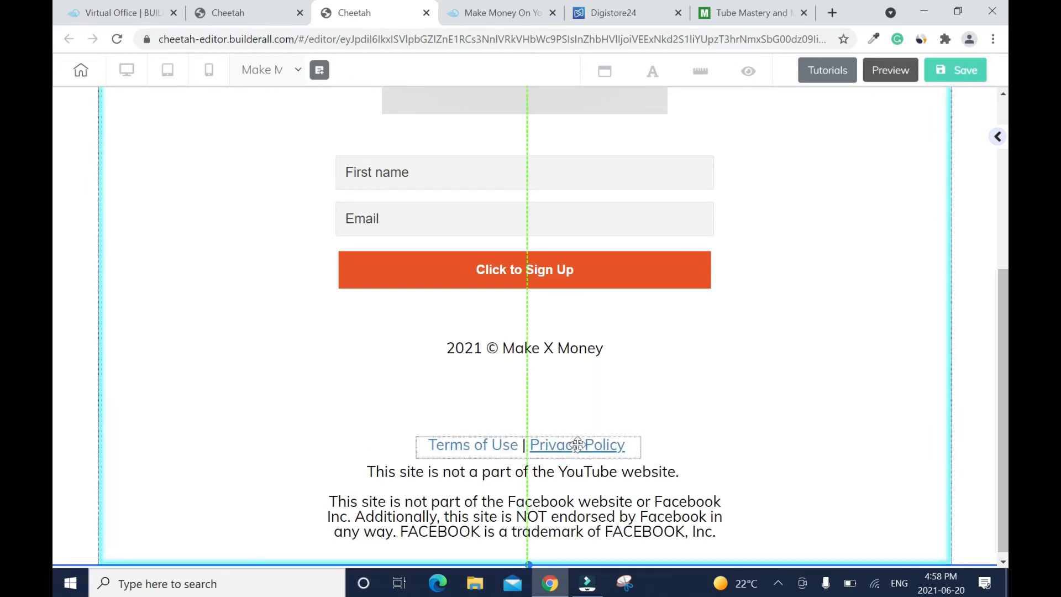
pyautogui.click(834, 390)
pyautogui.moveTo(585, 355); pyautogui.dragTo(581, 420)
pyautogui.click(734, 398)
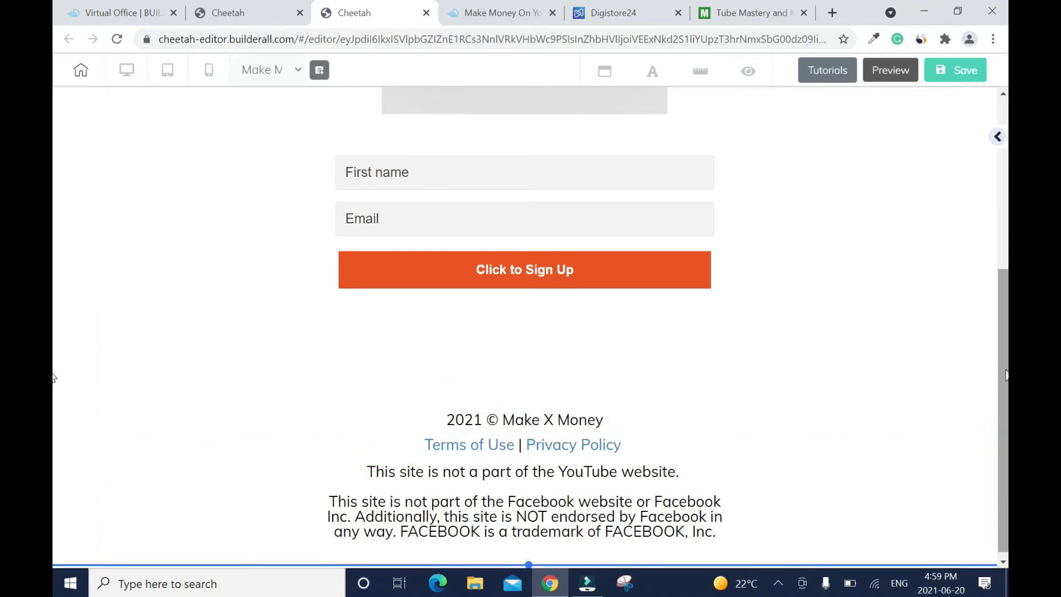
pyautogui.moveTo(1004, 369); pyautogui.dragTo(1005, 293)
pyautogui.scroll(-2, 525, 350)
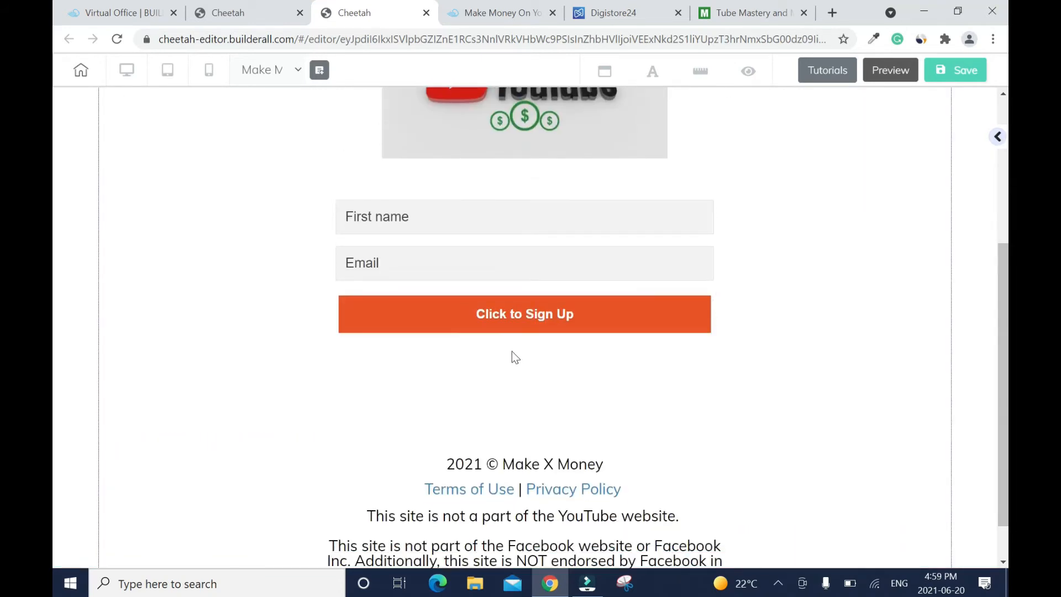
pyautogui.click(998, 139)
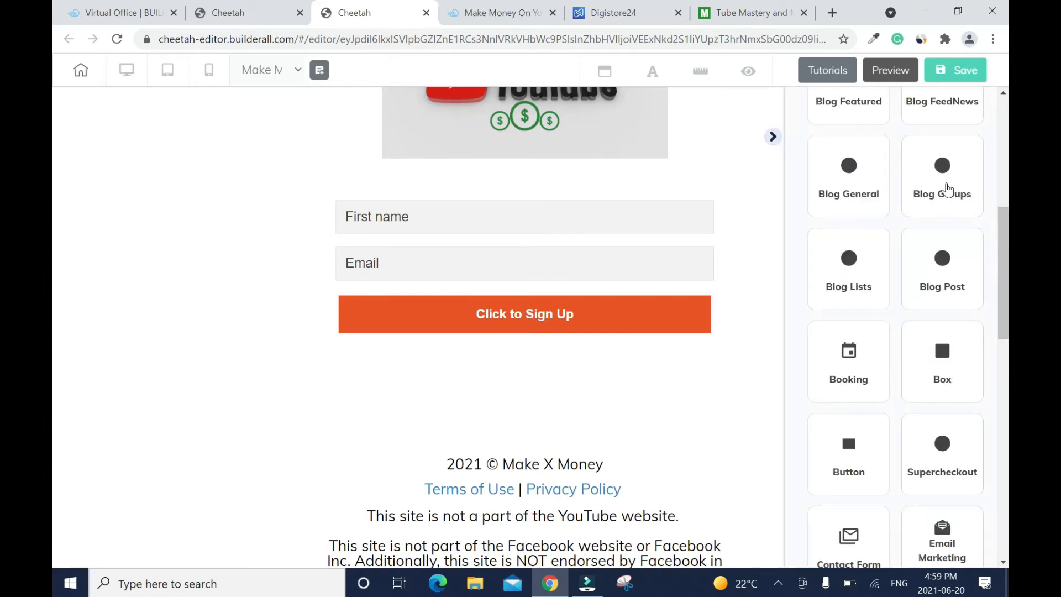
pyautogui.scroll(7, 947, 188)
pyautogui.click(773, 136)
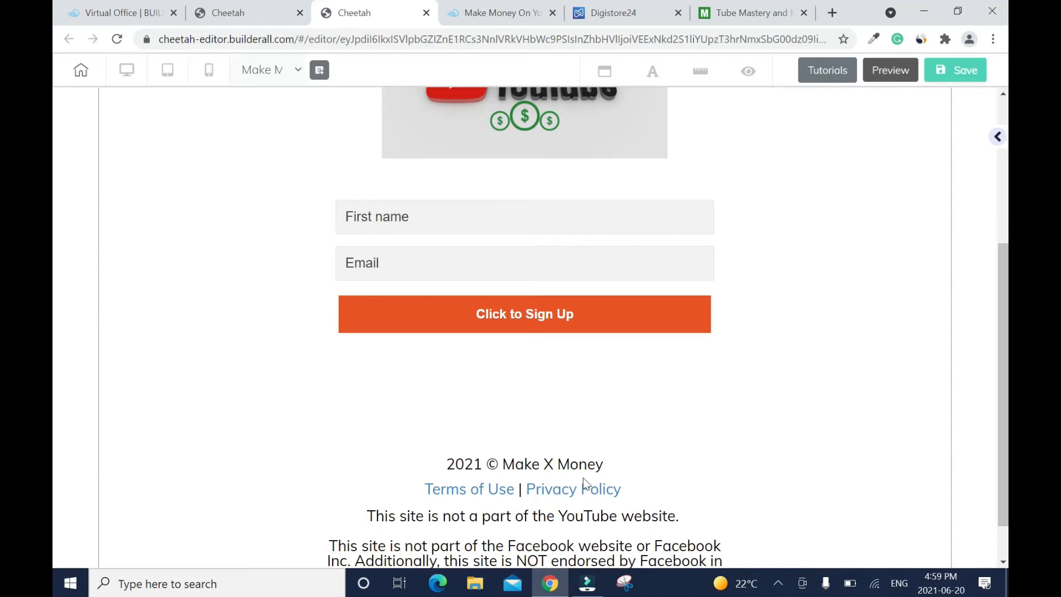
# Clone the "2021 © Make X Money" text and place the copy directly below the Click to Sign Up button.
pyautogui.click(562, 465)
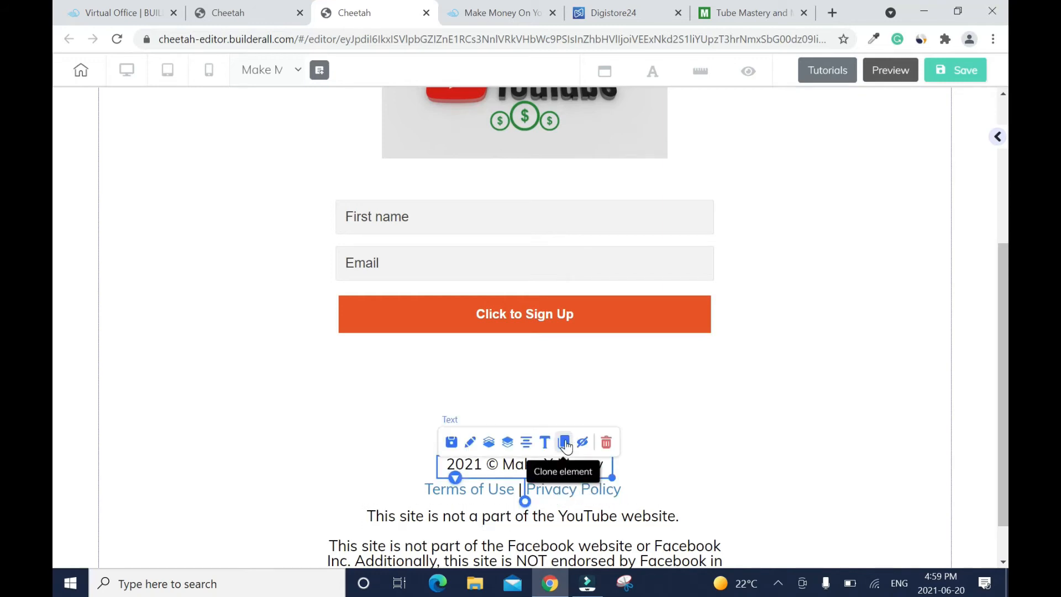
pyautogui.click(564, 442)
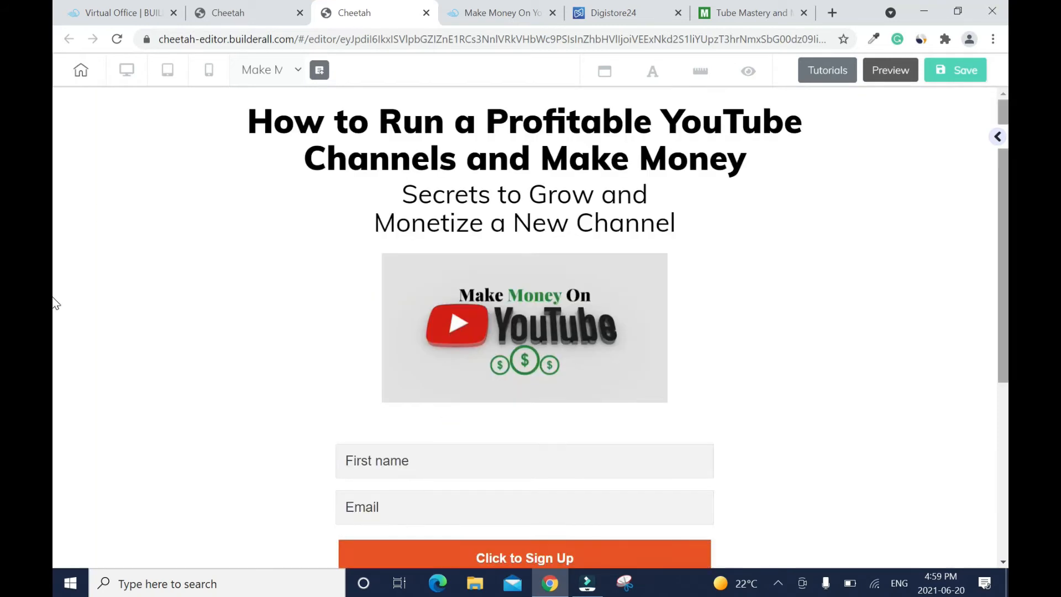
pyautogui.moveTo(622, 450); pyautogui.dragTo(569, 302)
# Replace the cloned text with "Email address is 100% protected!".
pyautogui.doubleClick(541, 313)
pyautogui.hotkey('ctrl', 'a')
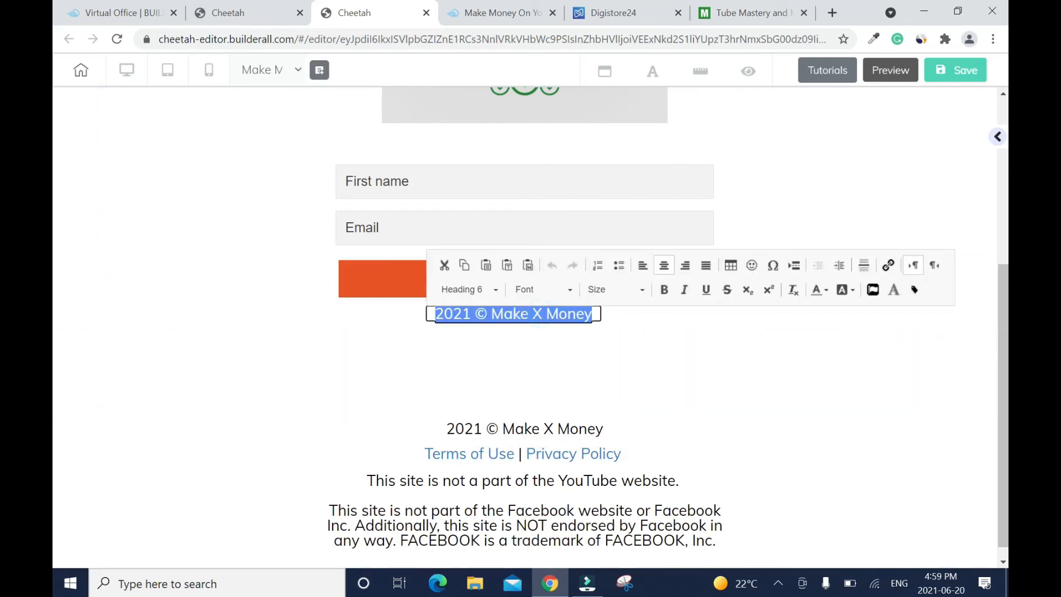
pyautogui.press('BackSpace')
pyautogui.write('Emai')
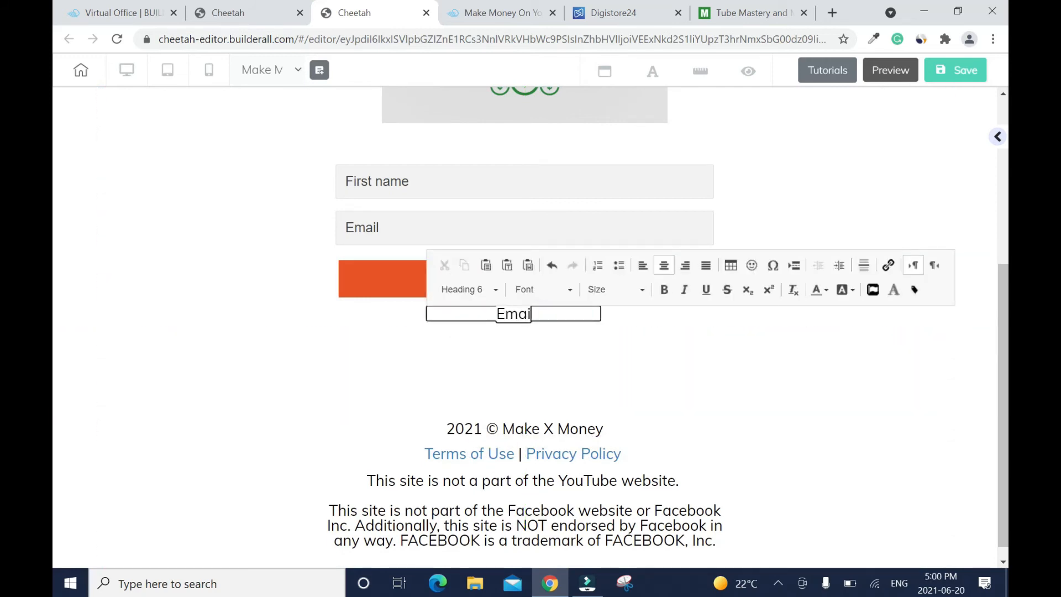
pyautogui.write('l address is ')
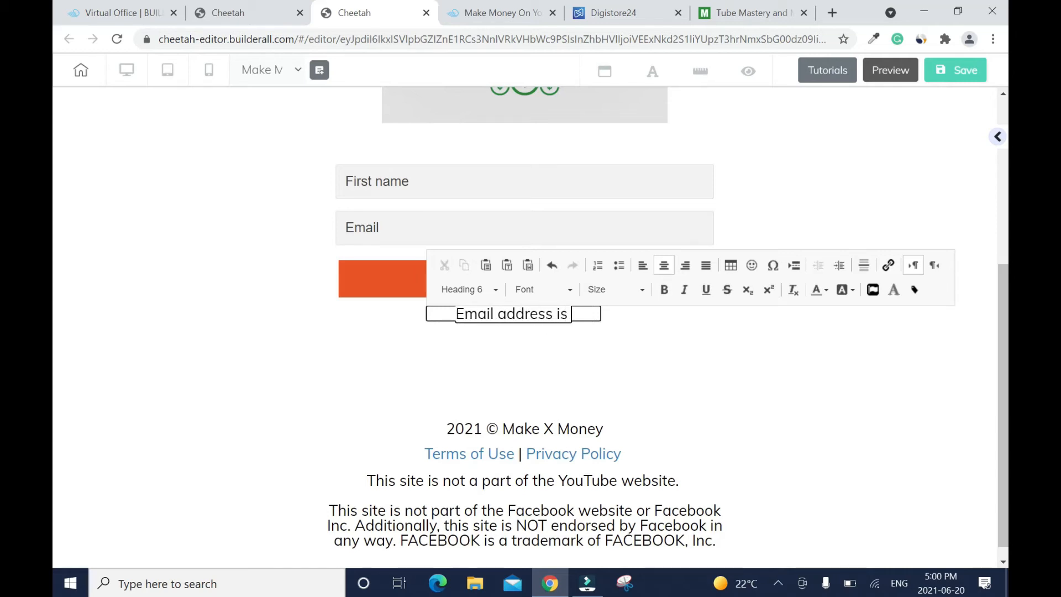
pyautogui.write('100%')
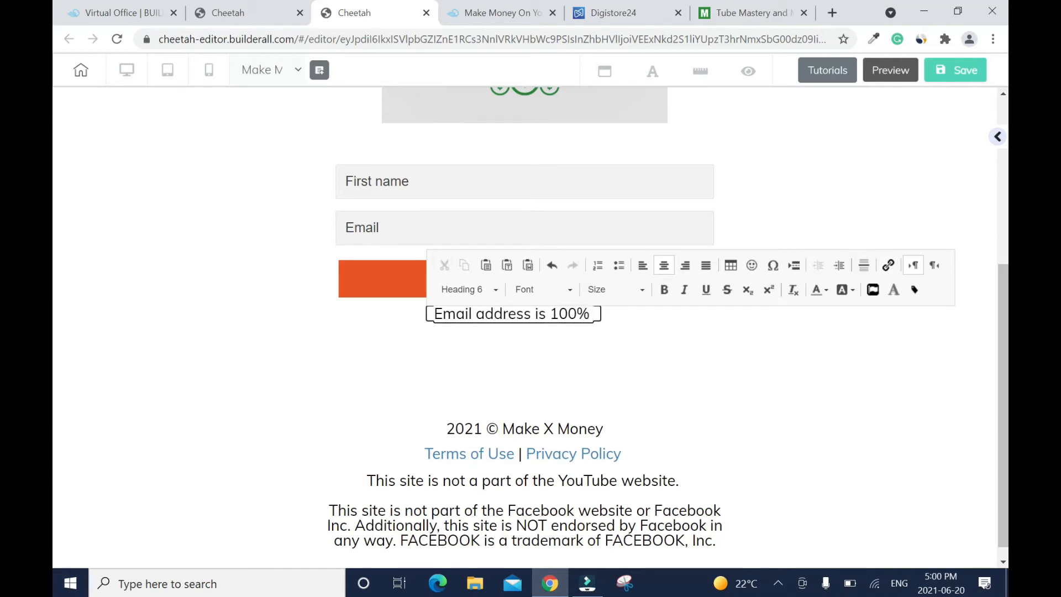
pyautogui.write(' protected!')
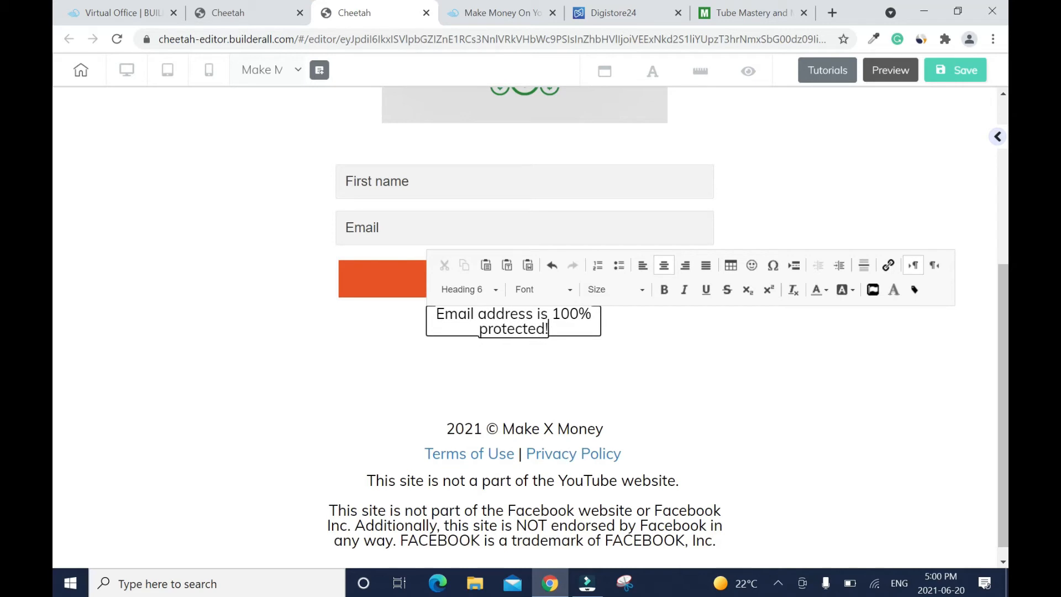
# Widen the "Email address is 100% protected!" text box so the sentence fits on one line.
pyautogui.click(696, 365)
pyautogui.moveTo(600, 342); pyautogui.dragTo(665, 327)
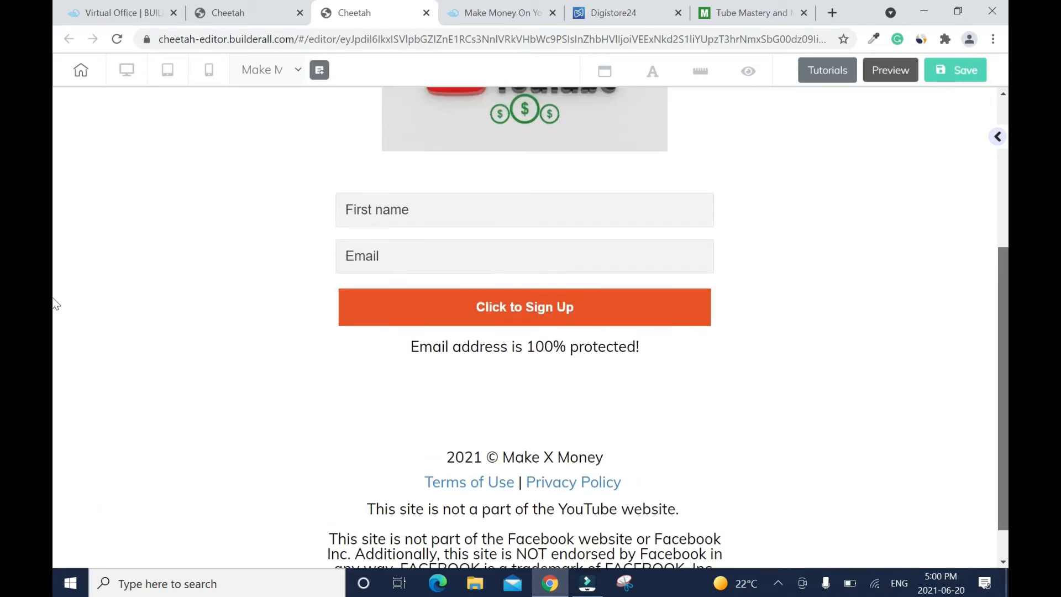
# Save the landing page and publish it to the makexmoney.com domain.
pyautogui.scroll(2, 55, 299)
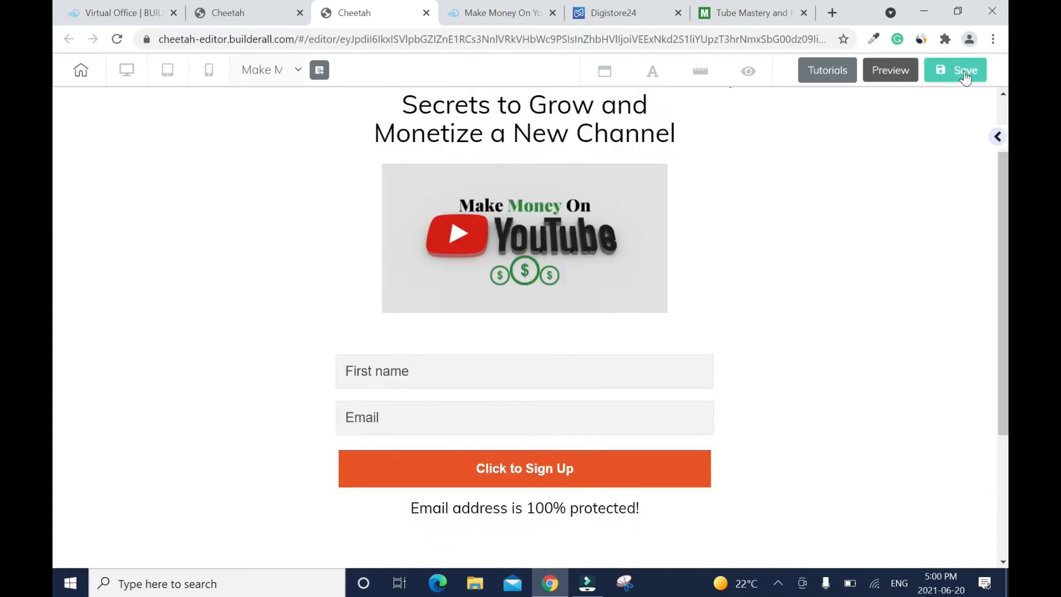
pyautogui.click(966, 76)
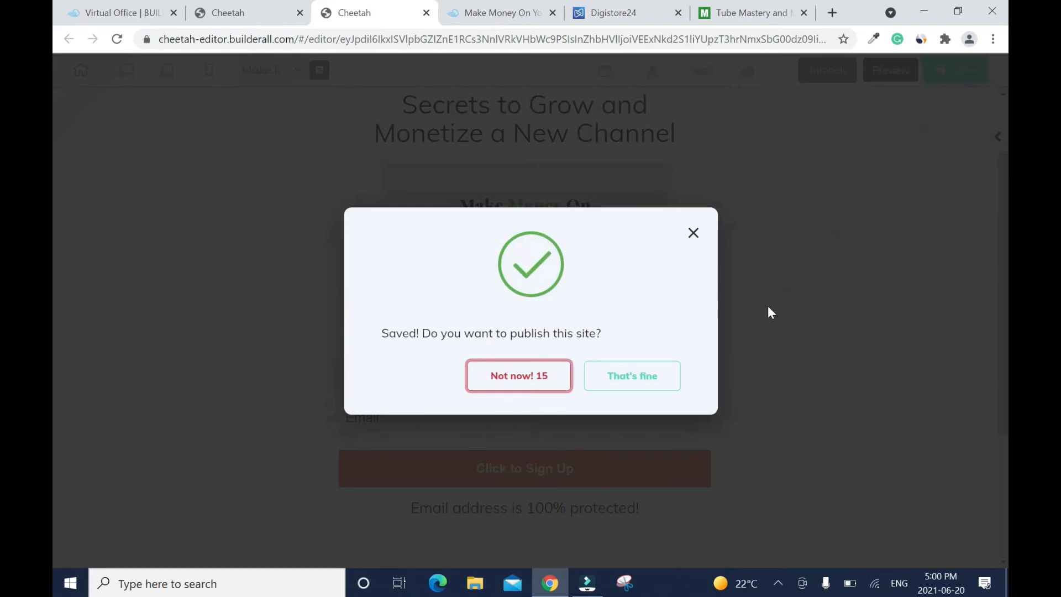
pyautogui.click(631, 385)
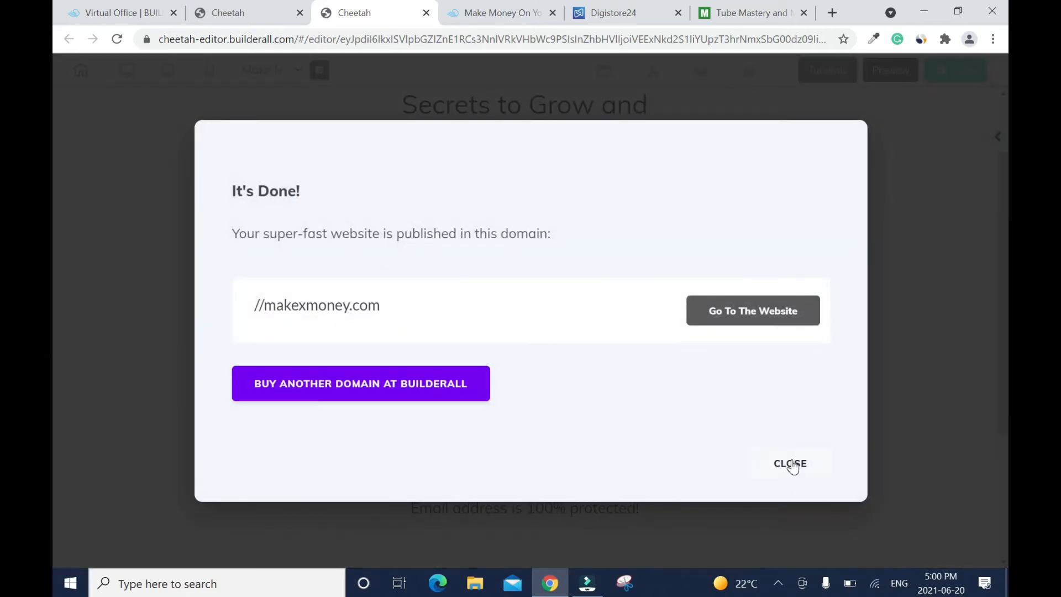
pyautogui.click(792, 466)
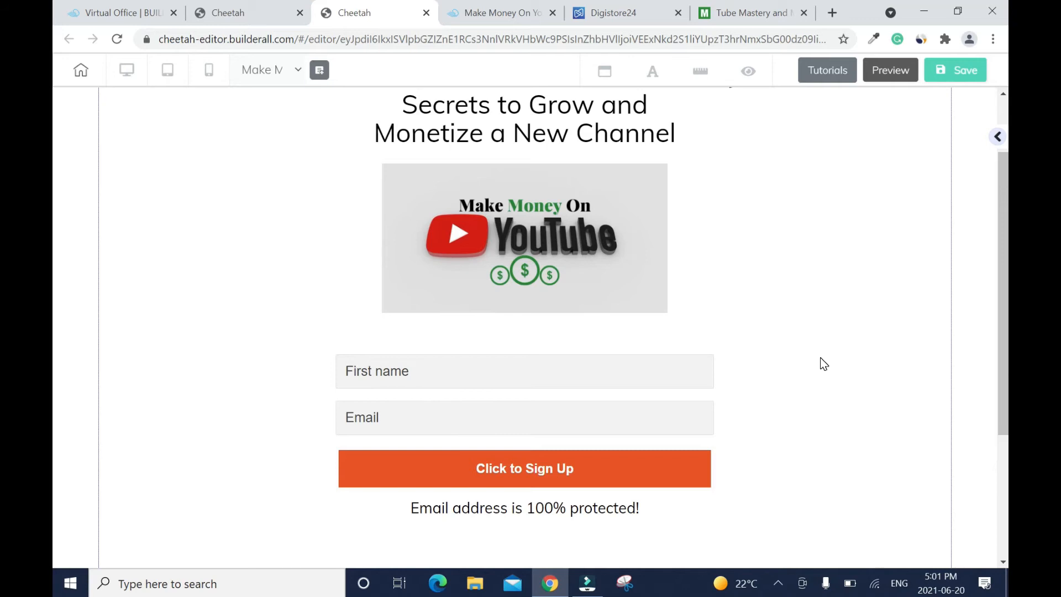
# In the MailingBoss form's list URL settings, set the Subscribe pending action to the copied Digistore24 content web link.
pyautogui.click(616, 372)
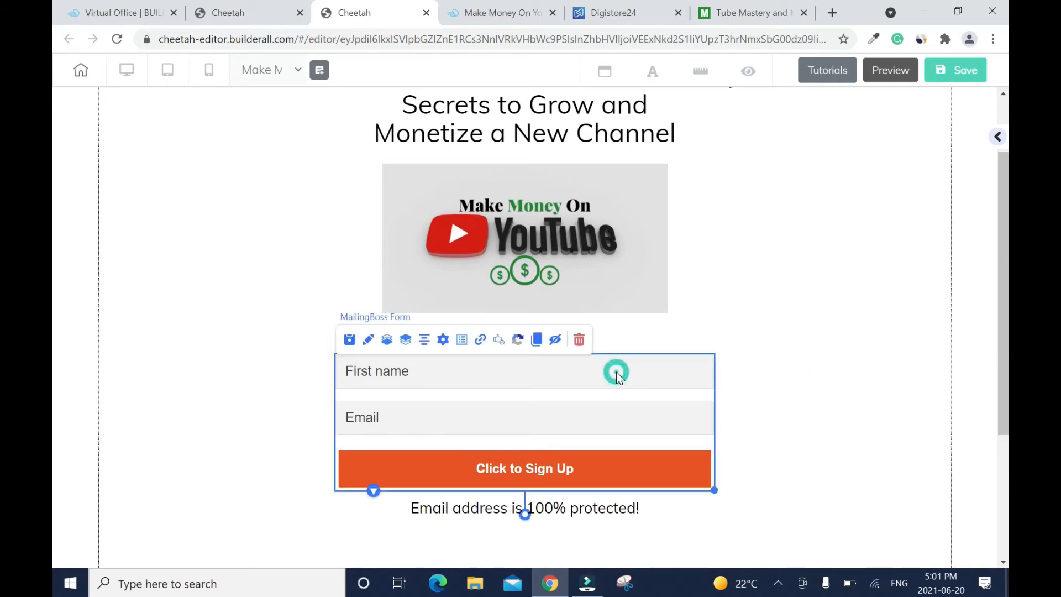
pyautogui.click(481, 343)
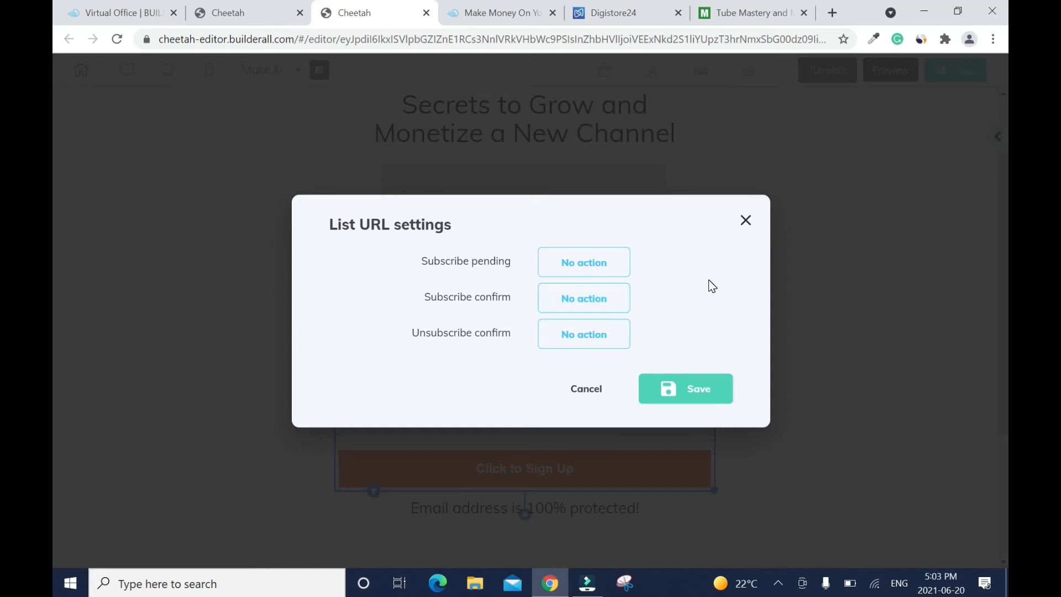
pyautogui.click(599, 266)
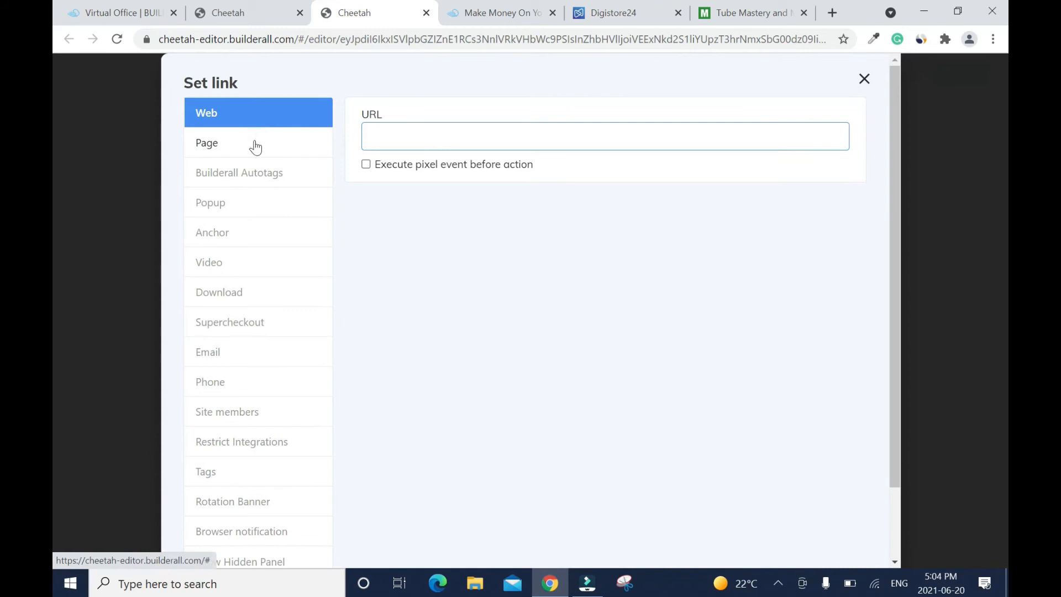
pyautogui.hotkey('ctrl', 'v')
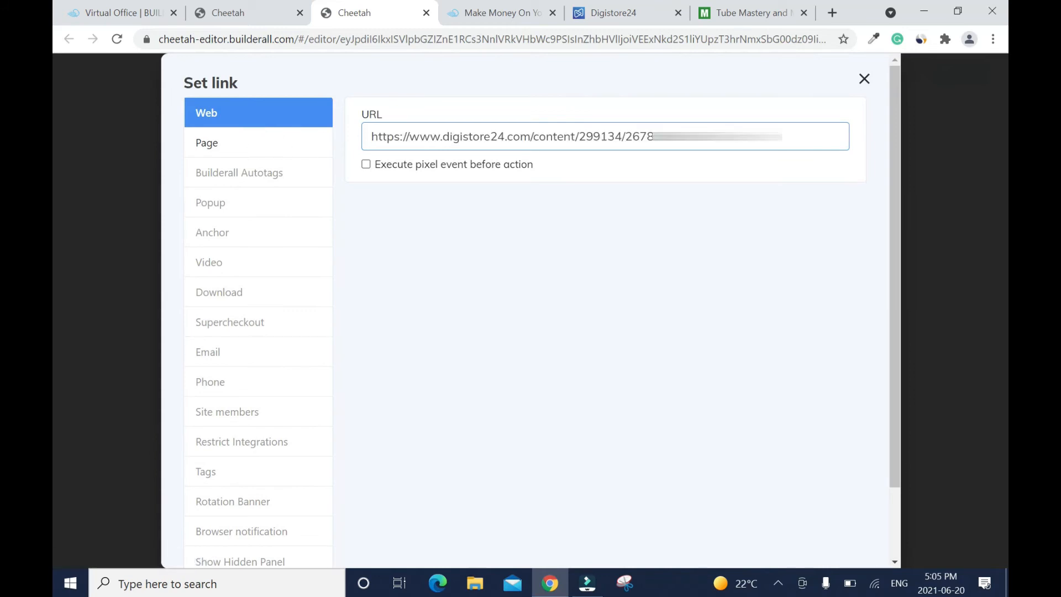
pyautogui.click(895, 145)
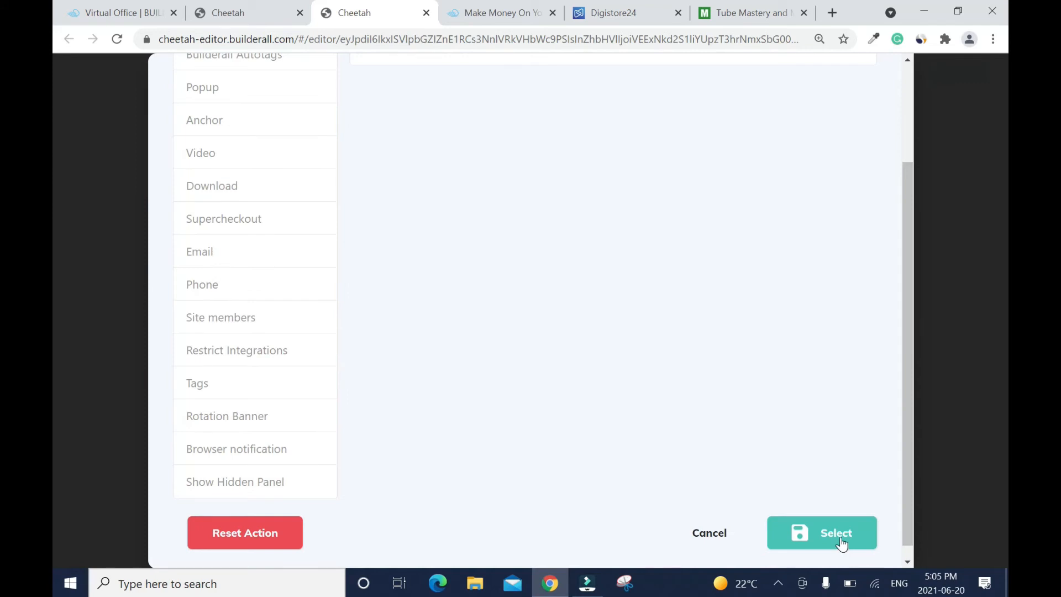
pyautogui.click(839, 539)
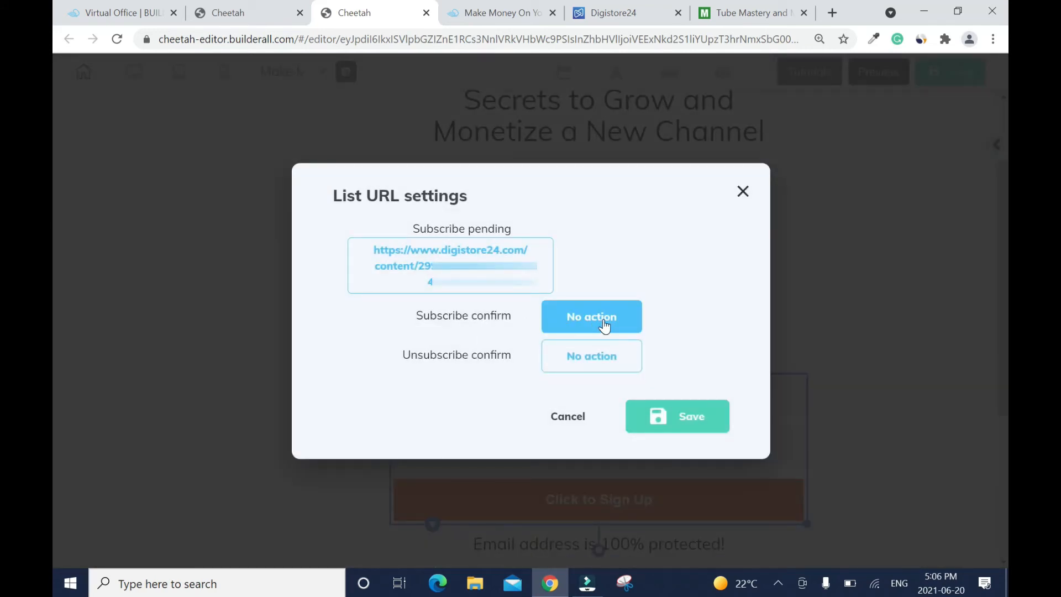
# Set the Subscribe confirm action to the same Digistore24 web link and save the list URL settings.
pyautogui.click(602, 320)
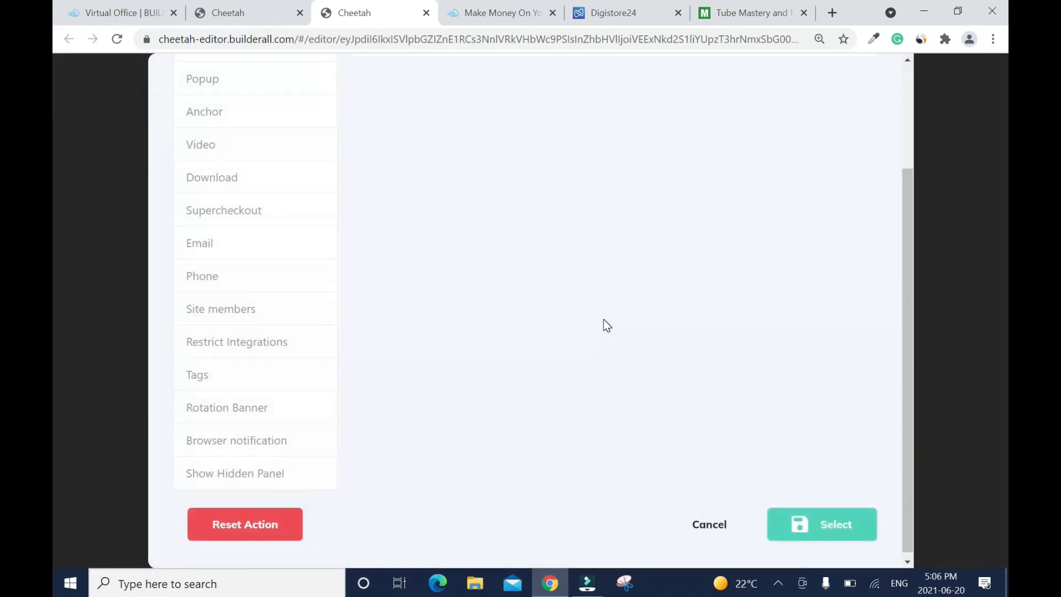
pyautogui.moveTo(906, 174); pyautogui.dragTo(954, 87)
pyautogui.moveTo(955, 86); pyautogui.dragTo(954, 75)
pyautogui.click(612, 144)
pyautogui.hotkey('ctrl', 'v')
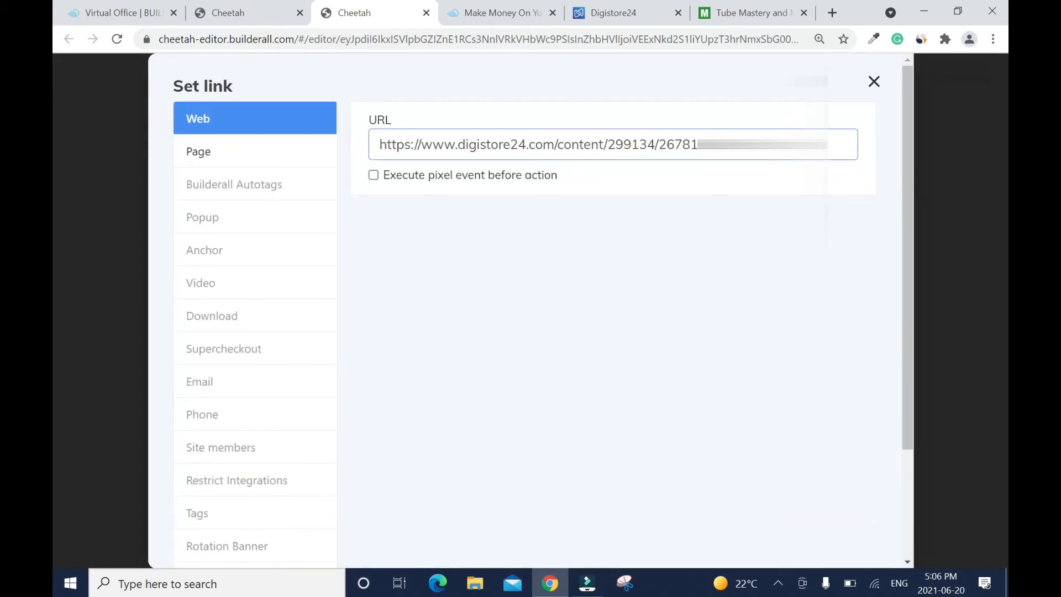
pyautogui.moveTo(907, 313); pyautogui.dragTo(911, 435)
pyautogui.click(844, 524)
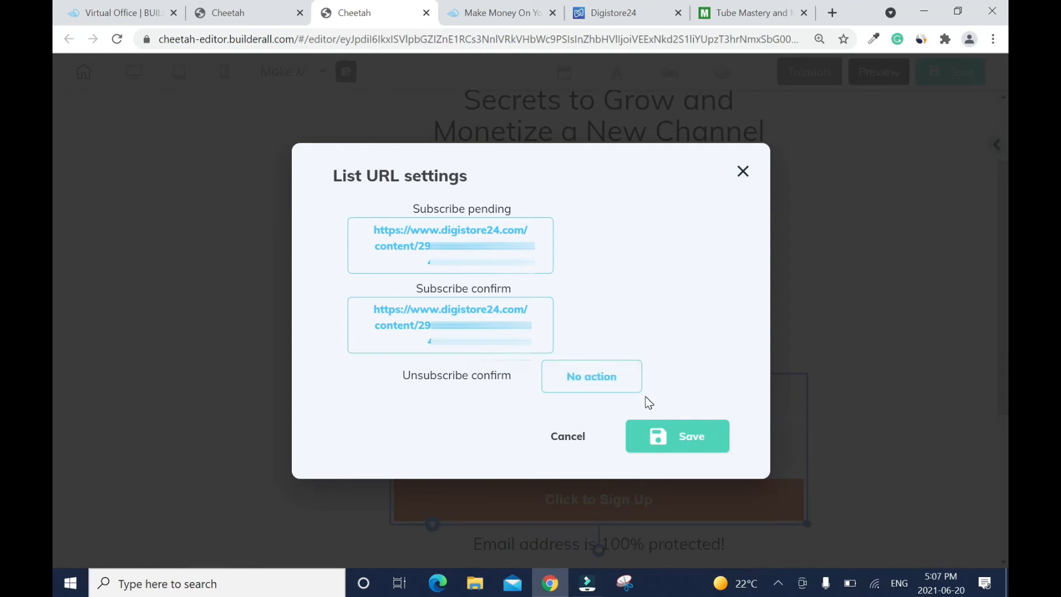
pyautogui.click(697, 443)
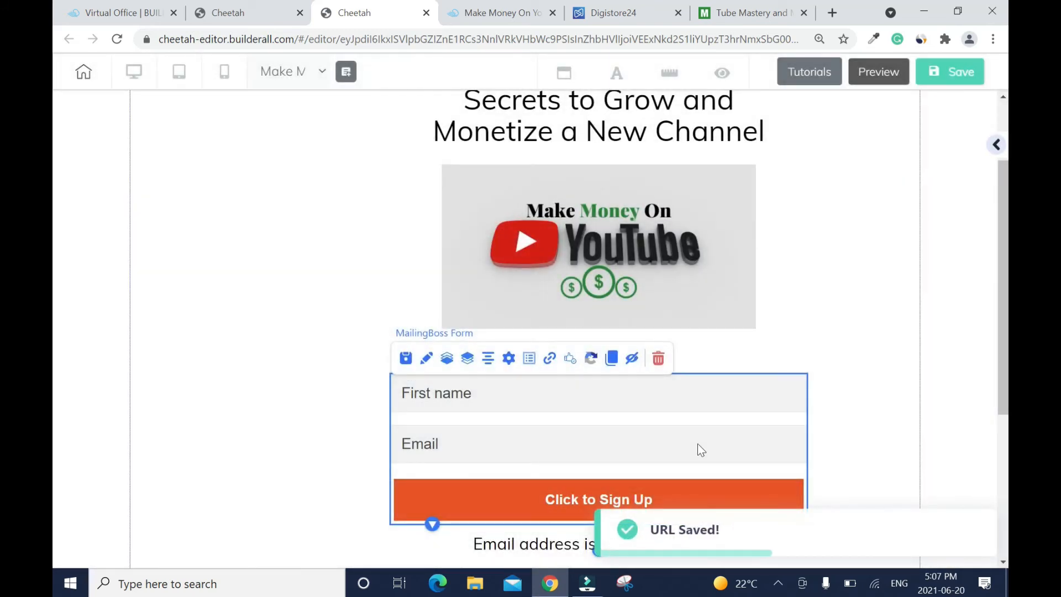
# Save and publish the page with its new form links, and republish the Make Money On YouTube site from its page overview.
pyautogui.click(944, 76)
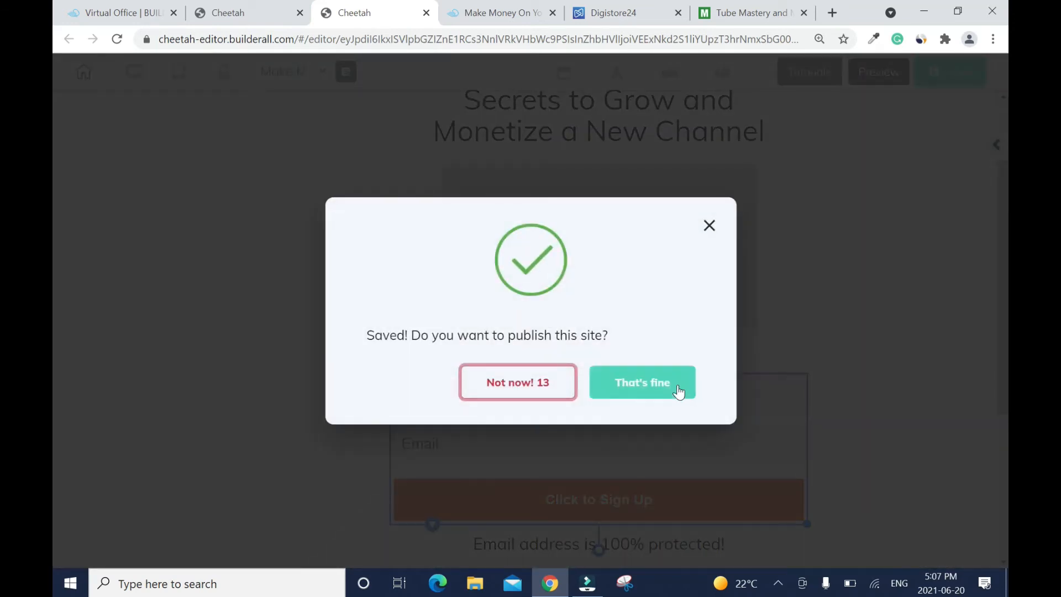
pyautogui.click(679, 391)
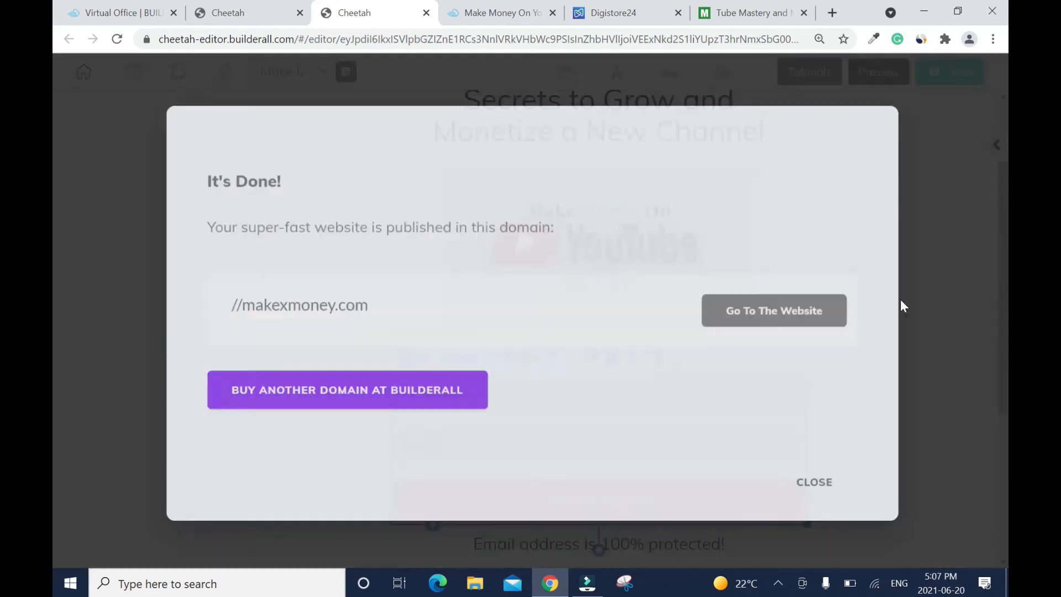
pyautogui.click(815, 481)
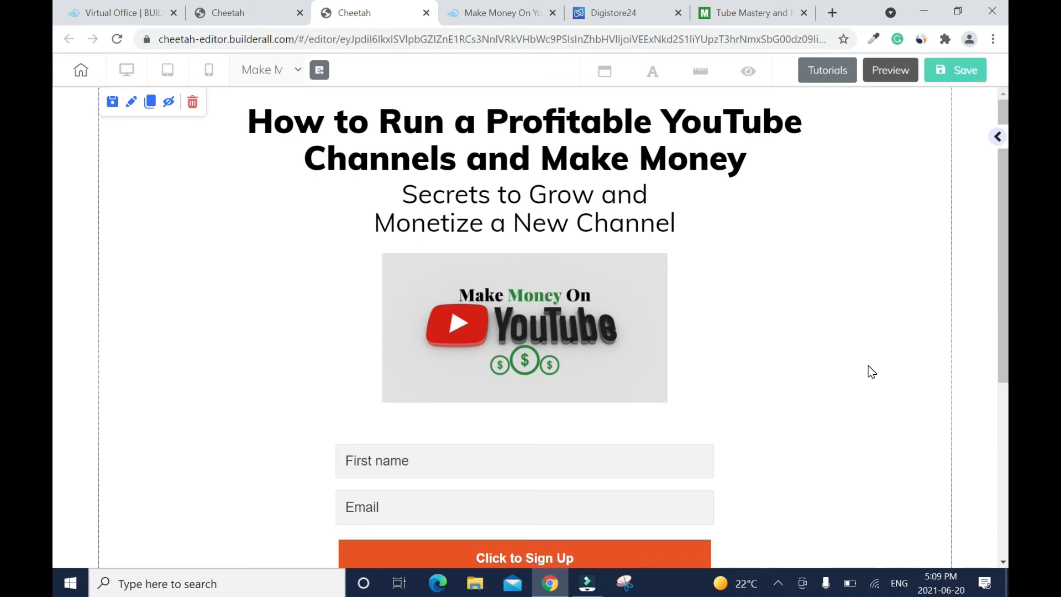
pyautogui.click(227, 24)
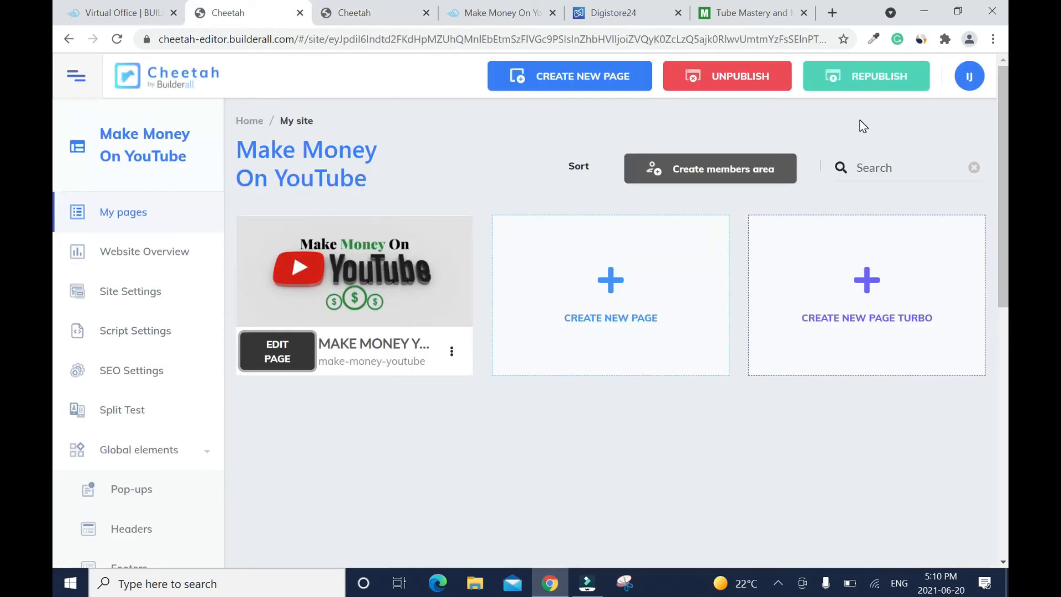
pyautogui.click(872, 82)
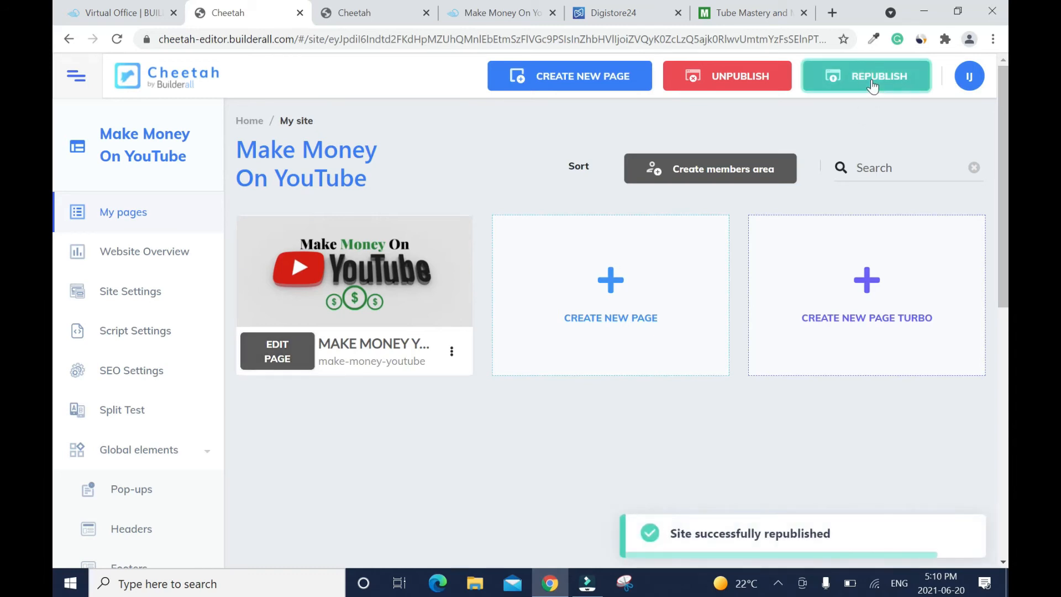
# In the page editor's mobile view, move the "How to Run a Profitable YouTube Channels and Make Money" headline above the image.
pyautogui.click(348, 14)
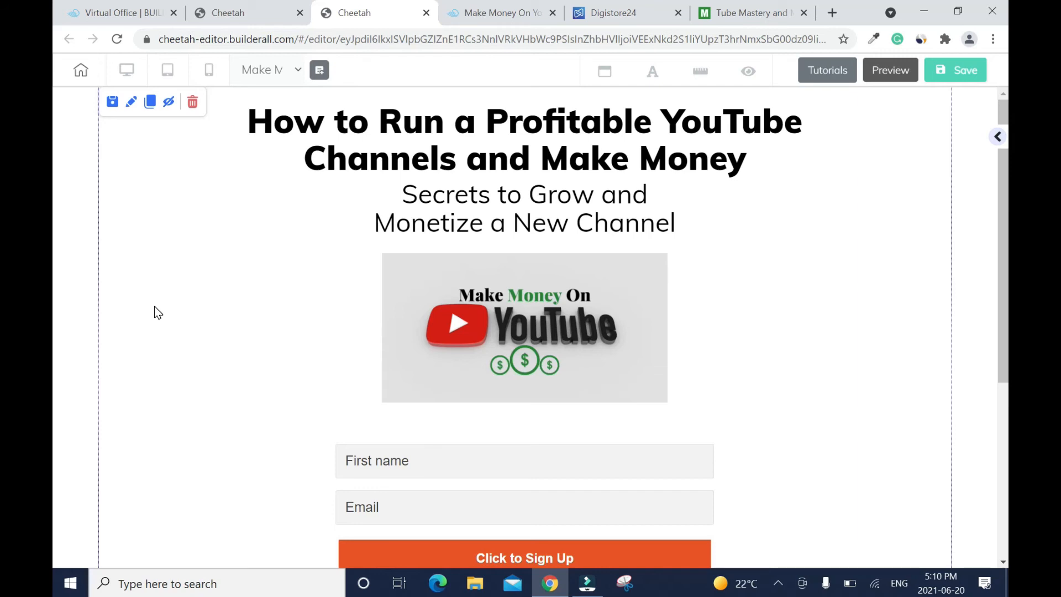
pyautogui.click(208, 69)
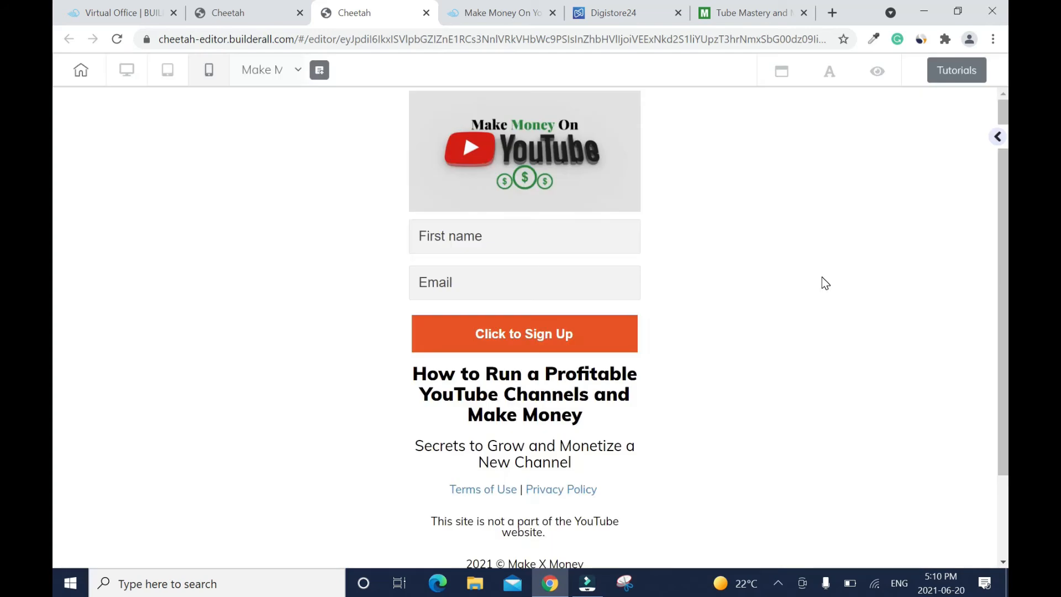
pyautogui.click(580, 396)
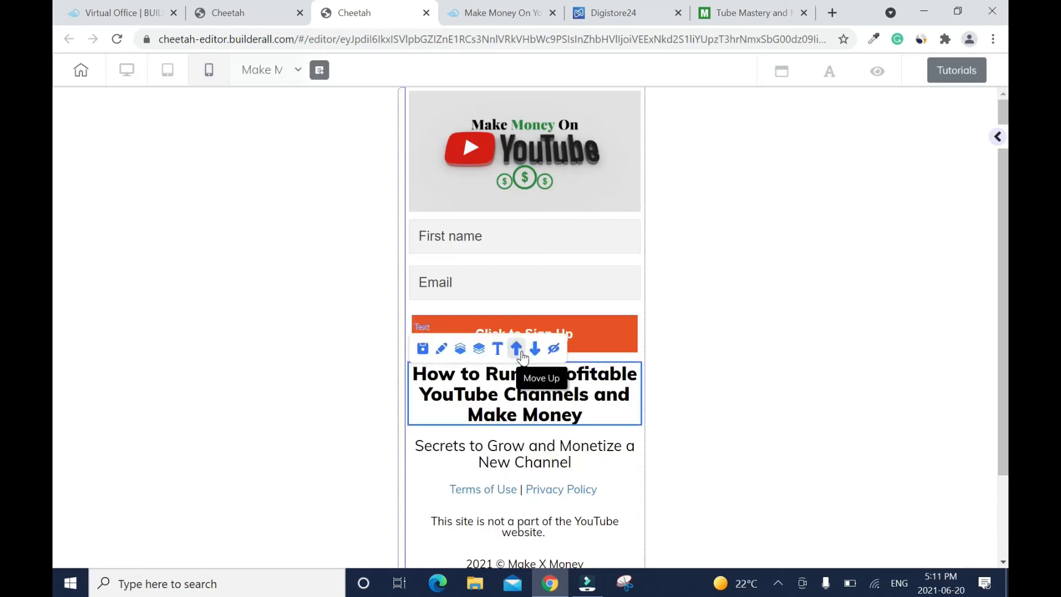
pyautogui.click(517, 350)
pyautogui.click(516, 205)
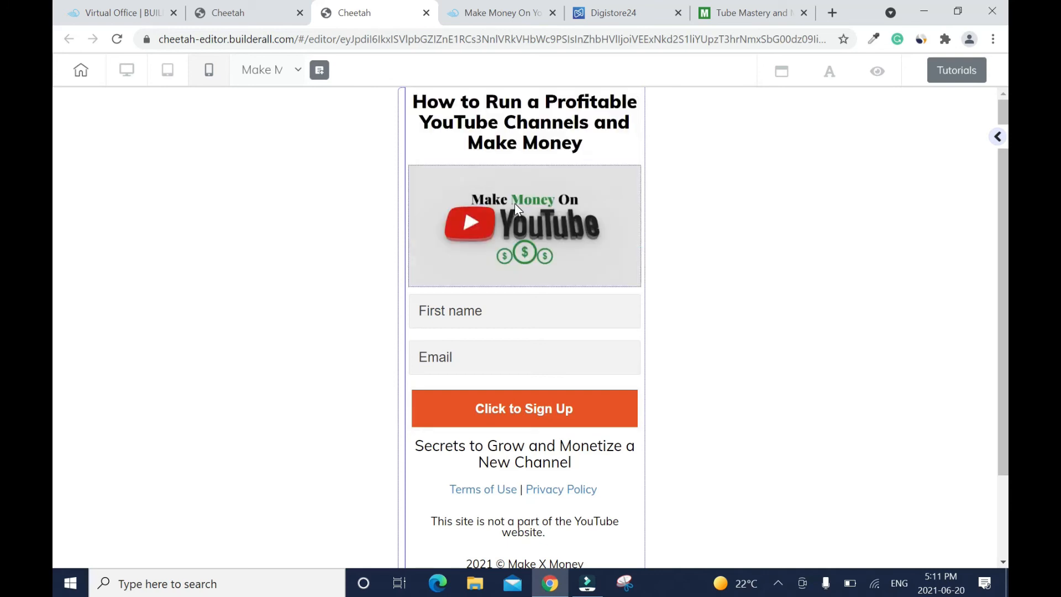
# Move the "Secrets to Grow and Monetize a New Channel" subheading up between the headline and the image in mobile view.
pyautogui.click(584, 456)
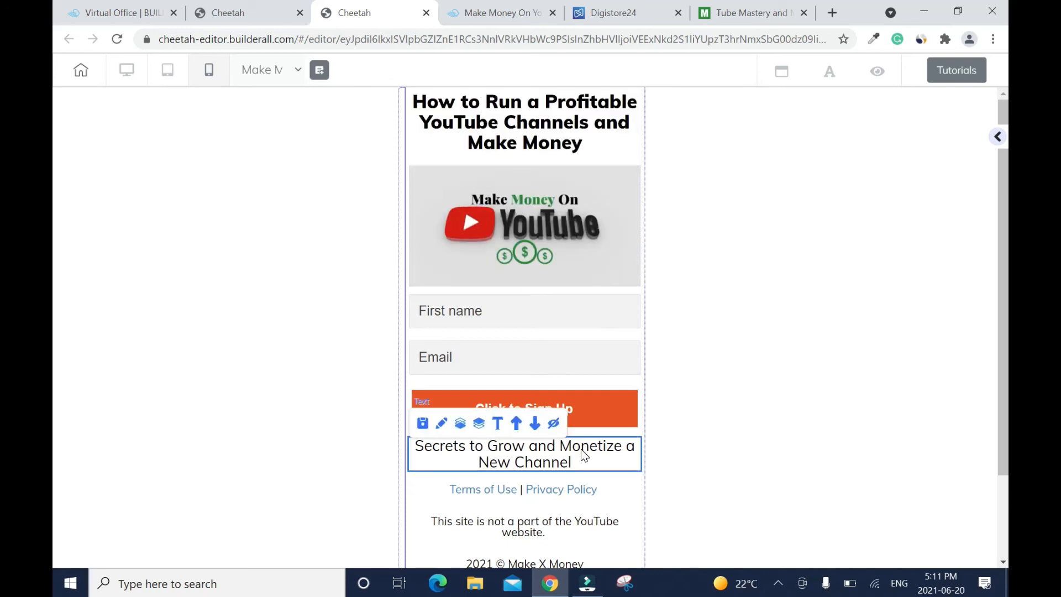
pyautogui.click(520, 428)
pyautogui.click(532, 323)
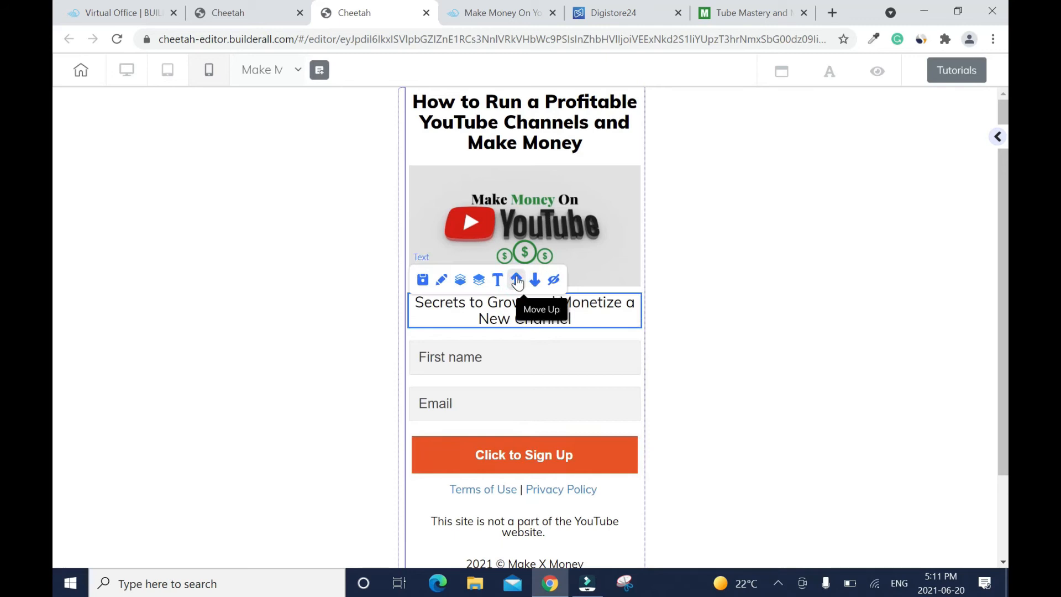
pyautogui.click(516, 281)
pyautogui.click(516, 276)
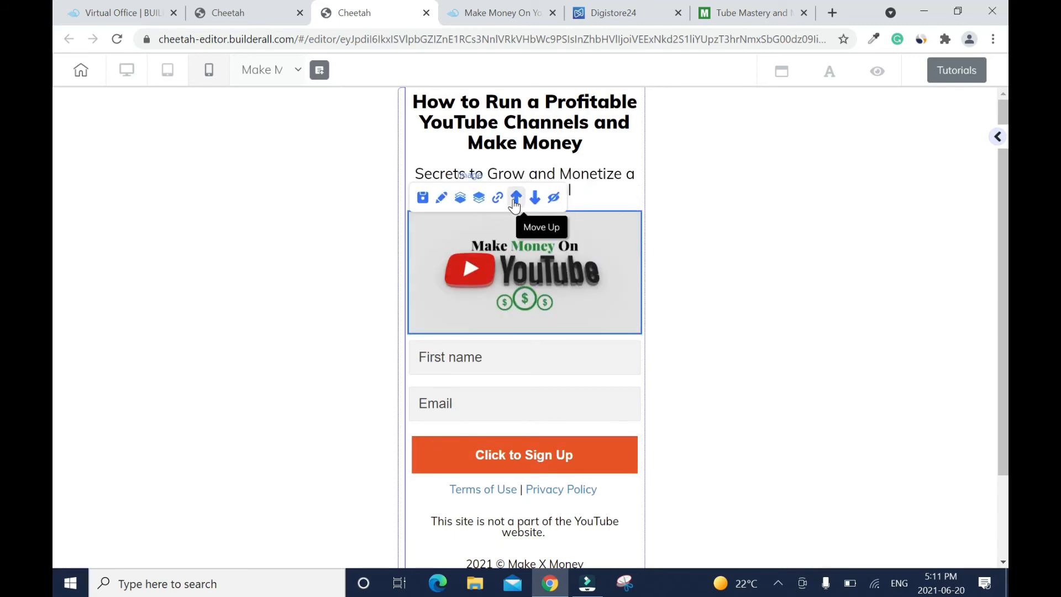